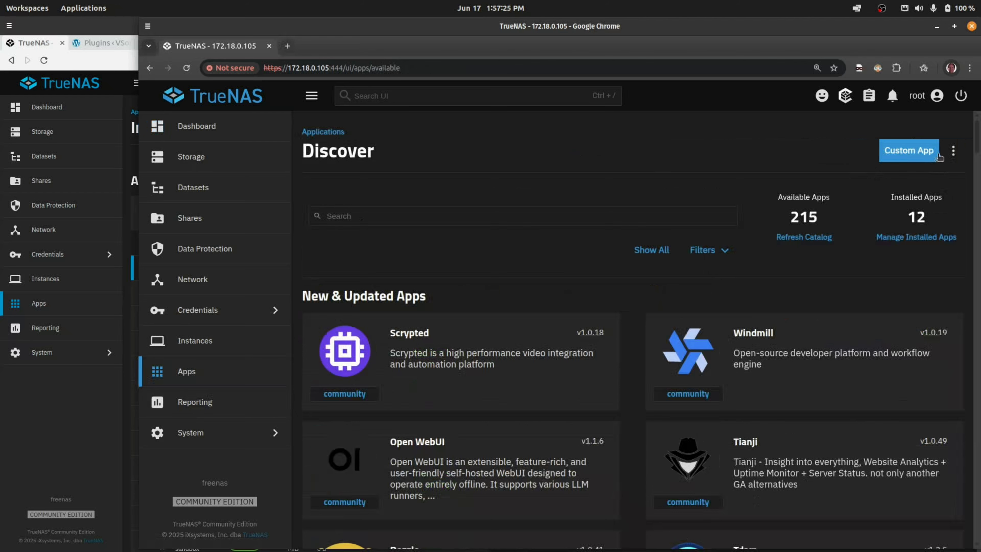
Start a new app install via YAML named wordpress-dev1 and paste the MySQL and WordPress compose configuration into Custom Config.
{"action": "left_click", "coordinate": [952, 152]}
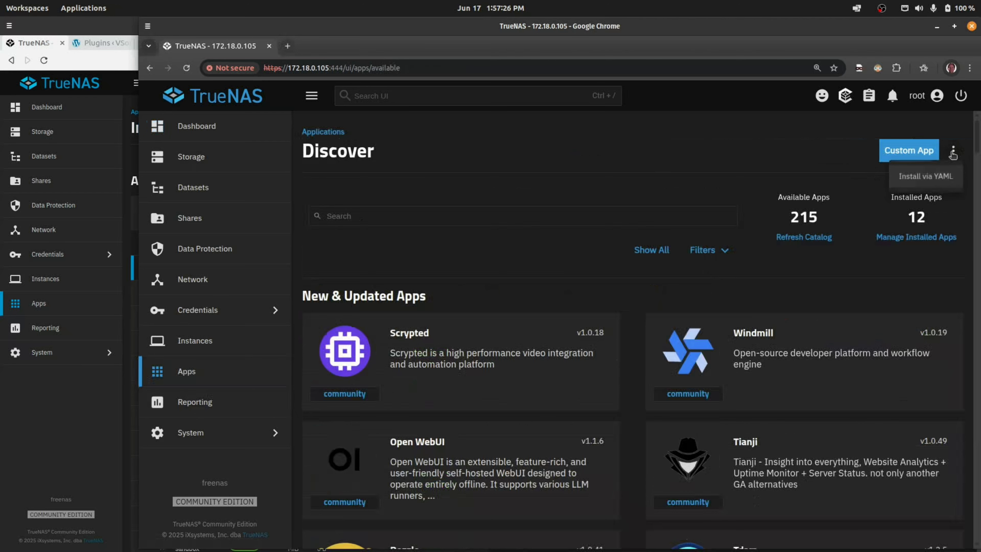
{"action": "left_click", "coordinate": [922, 179]}
{"action": "left_click", "coordinate": [562, 200]}
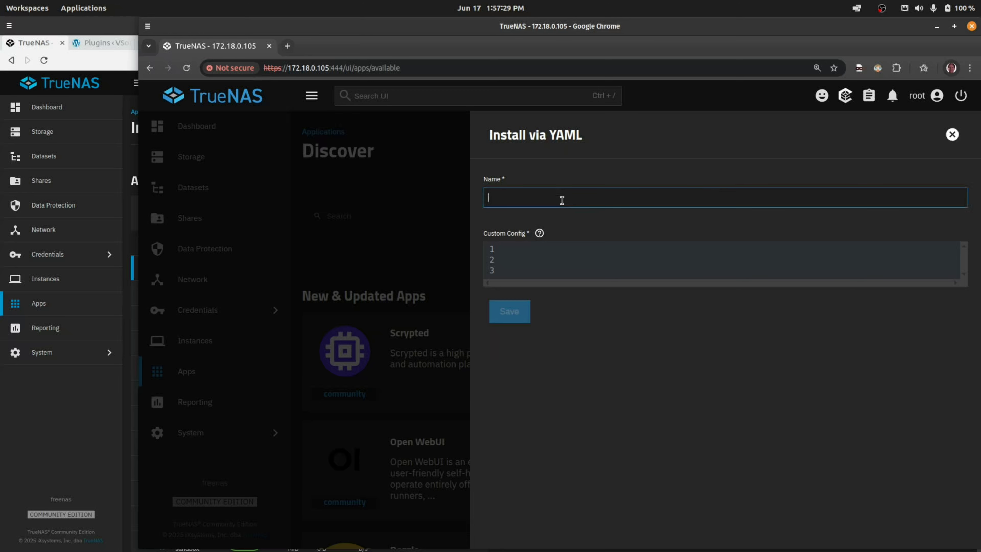
{"action": "type", "text": "wordpress-dev1"}
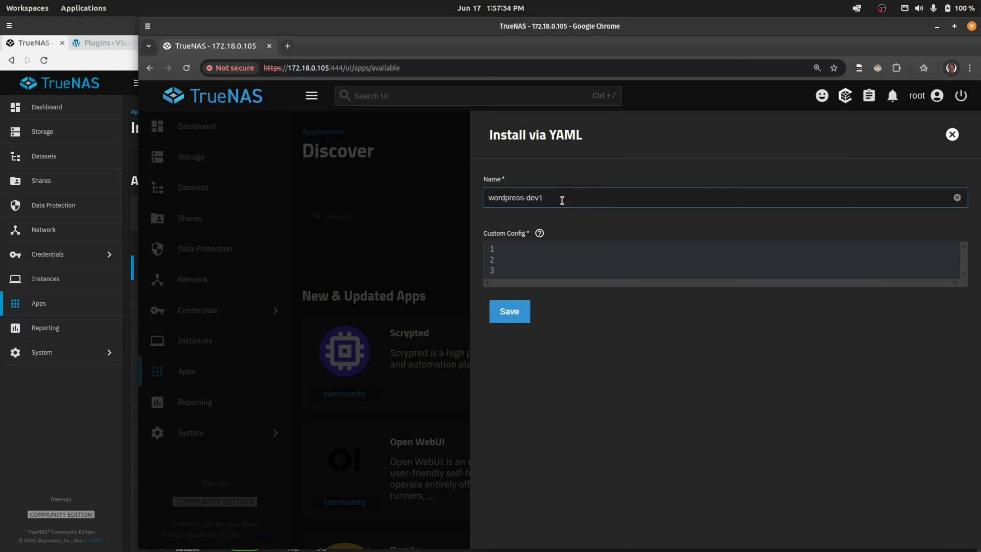
{"action": "left_click", "coordinate": [557, 247]}
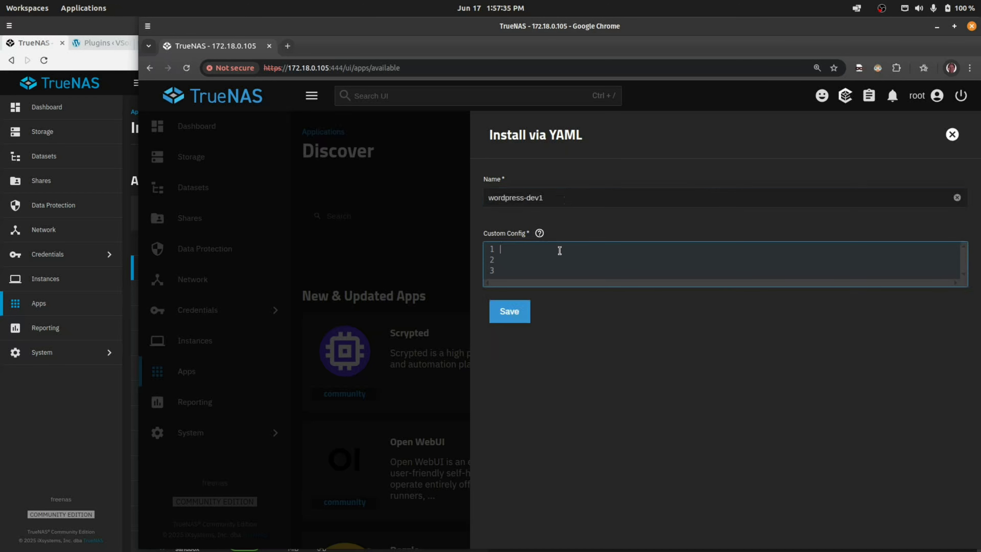
{"action": "key", "text": "ctrl+v"}
Rename the two services in the YAML config to dbdev1 and wordpressdev1.
{"action": "left_click", "coordinate": [520, 260]}
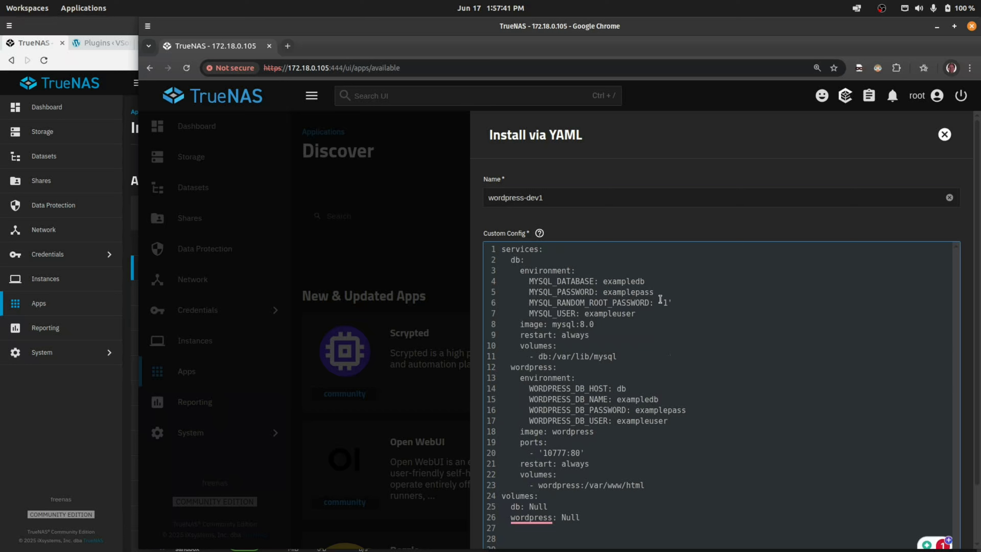
{"action": "type", "text": "wpl"}
{"action": "left_click", "coordinate": [550, 367]}
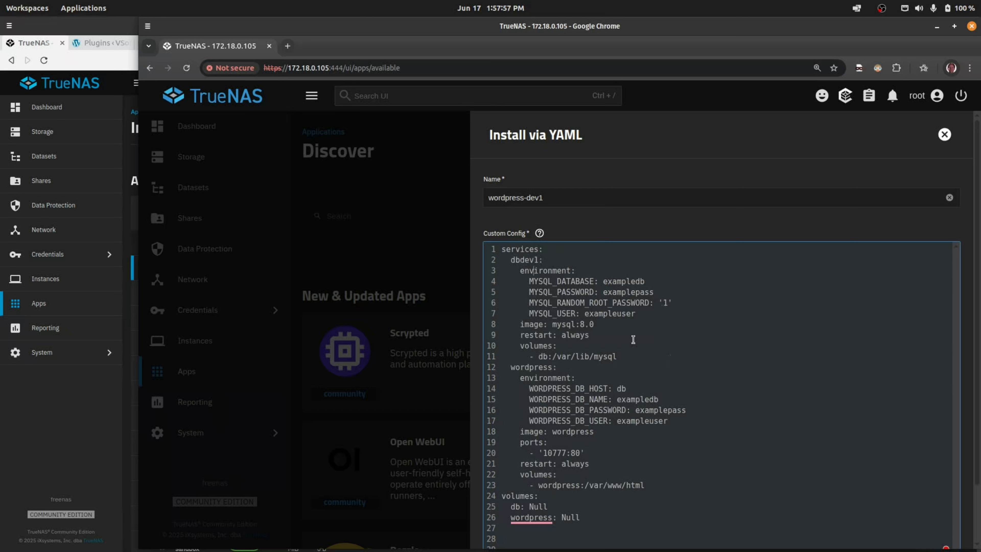
{"action": "type", "text": "dev1"}
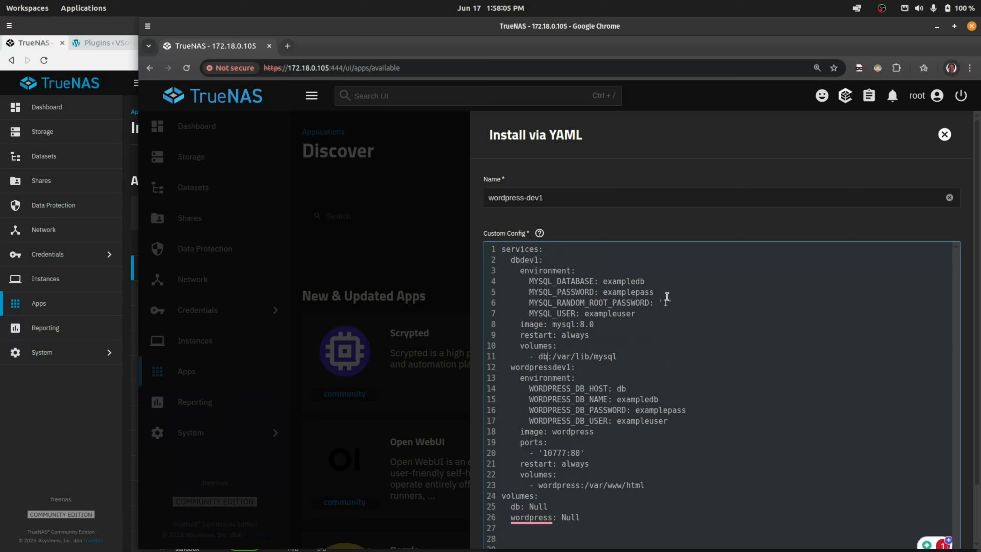
Change the services' volume mappings to dbdev1:/var/lib/mysql and wordpressdev1:/var/www/html.
{"action": "type", "text": "dev1"}
{"action": "key", "text": "Down"}
{"action": "type", "text": "dev1"}
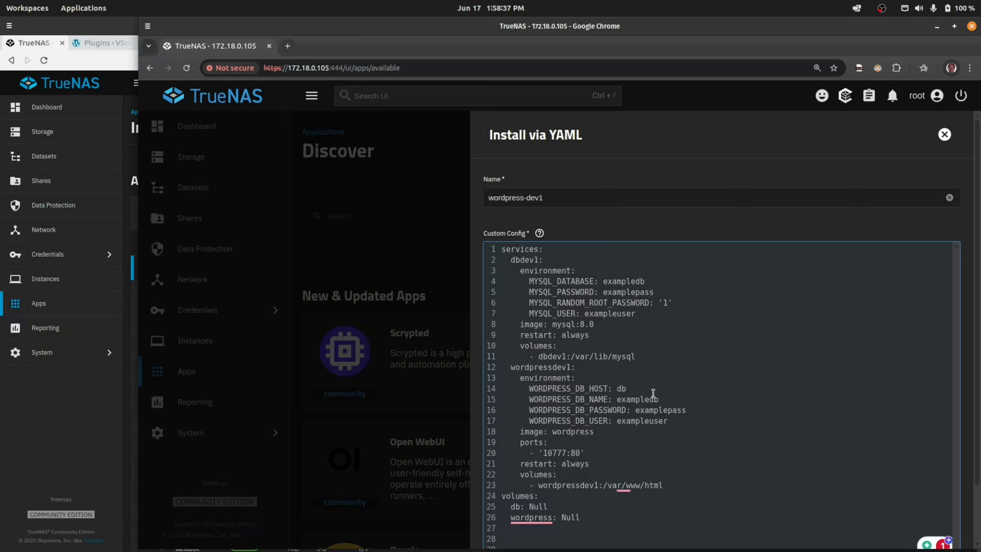
Set the WordPress service's port mapping to '10888:80'.
{"action": "key", "text": "BackSpace"}
{"action": "key", "text": "BackSpace"}
{"action": "key", "text": "BackSpace"}
{"action": "type", "text": "888"}
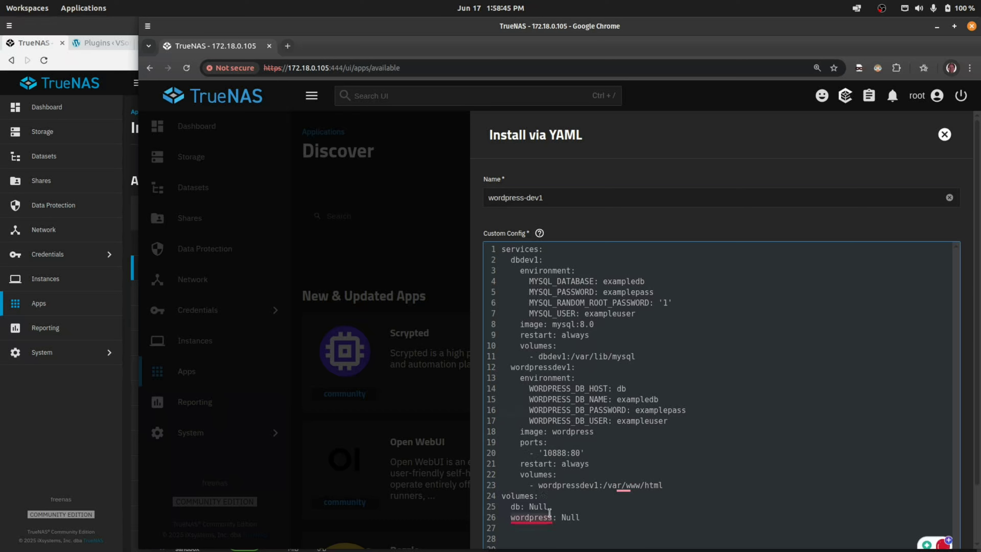
Rename the two entries in the closing volumes section to dbdev1 and wordpressdev1, and save the app.
{"action": "left_click", "coordinate": [520, 507]}
{"action": "type", "text": "dev1"}
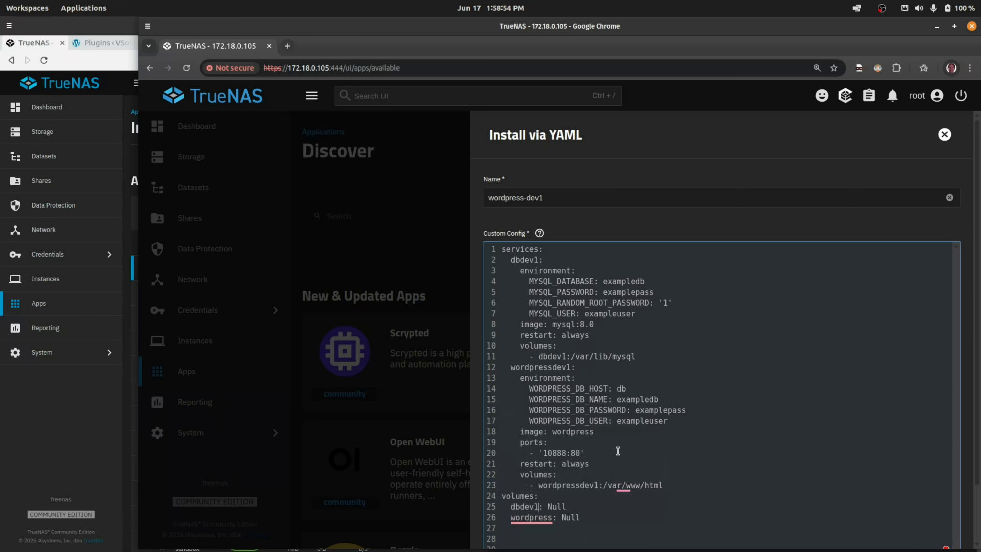
{"action": "key", "text": "Down"}
{"action": "key", "text": "Right"}
{"action": "key", "text": "Right"}
{"action": "key", "text": "Right"}
{"action": "type", "text": "dev1"}
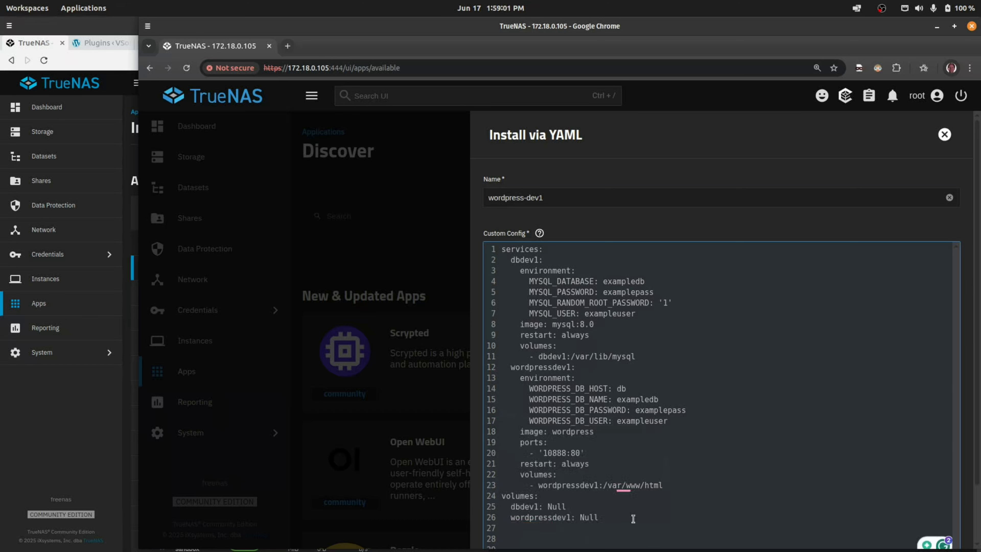
{"action": "scroll", "coordinate": [896, 428], "scroll_direction": "down", "scroll_amount": 3}
Open the new WordPress site at 172.18.0.105:10888 in a separate browser tab.
{"action": "key", "text": "ctrl+t"}
{"action": "type", "text": "172.18.0.105"}
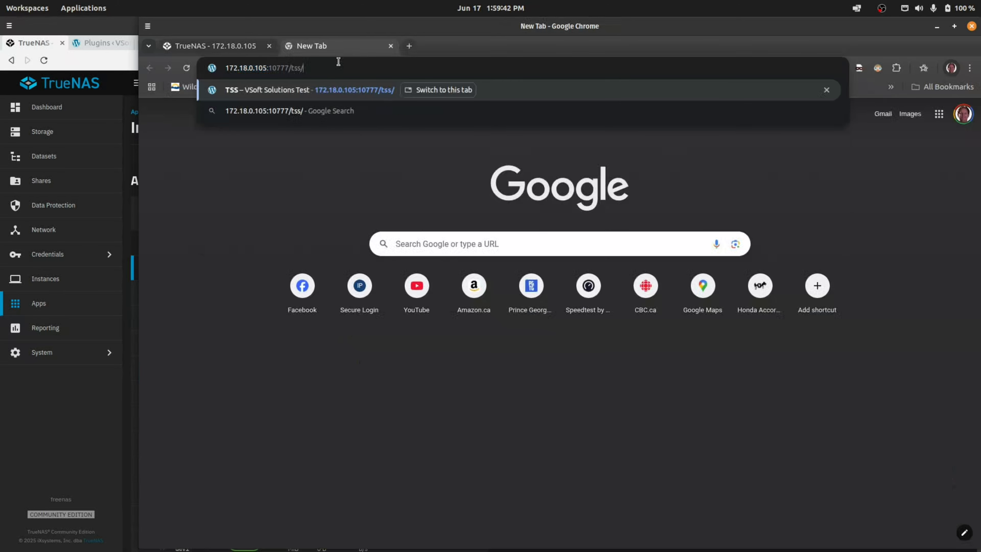
{"action": "type", "text": ":10888"}
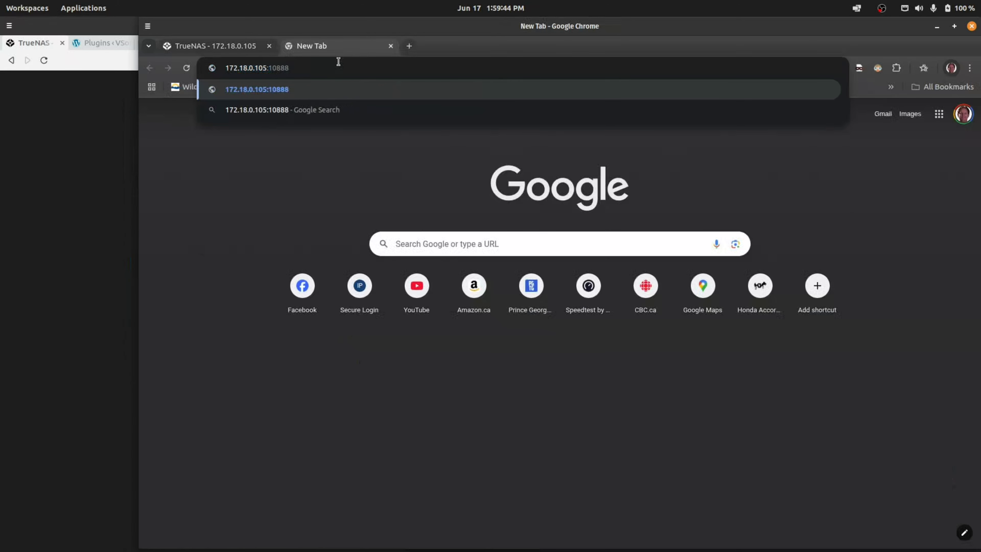
{"action": "key", "text": "Return"}
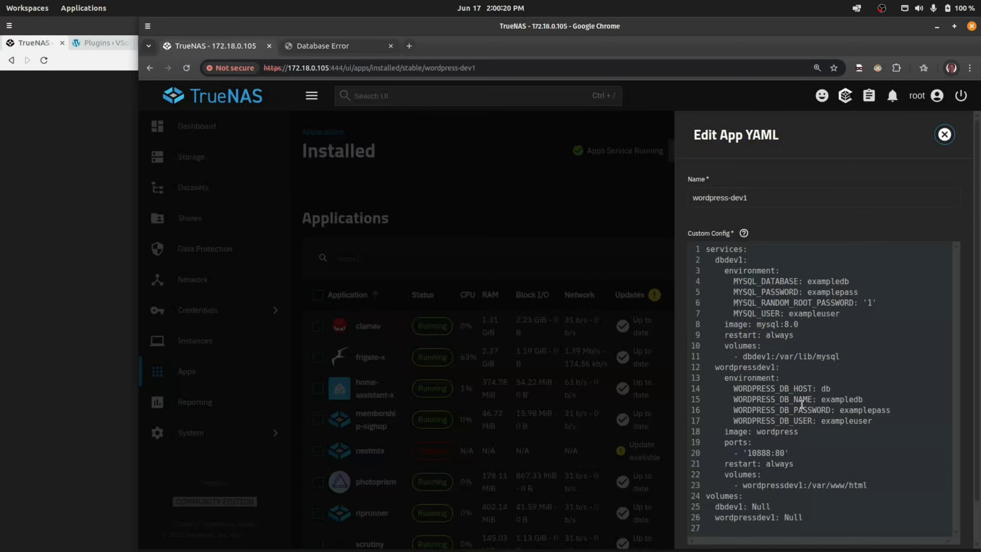
Set WORDPRESS_DB_HOST to dbdev1 in the wordpress-dev1 app's YAML config and save the change.
{"action": "left_click", "coordinate": [839, 390]}
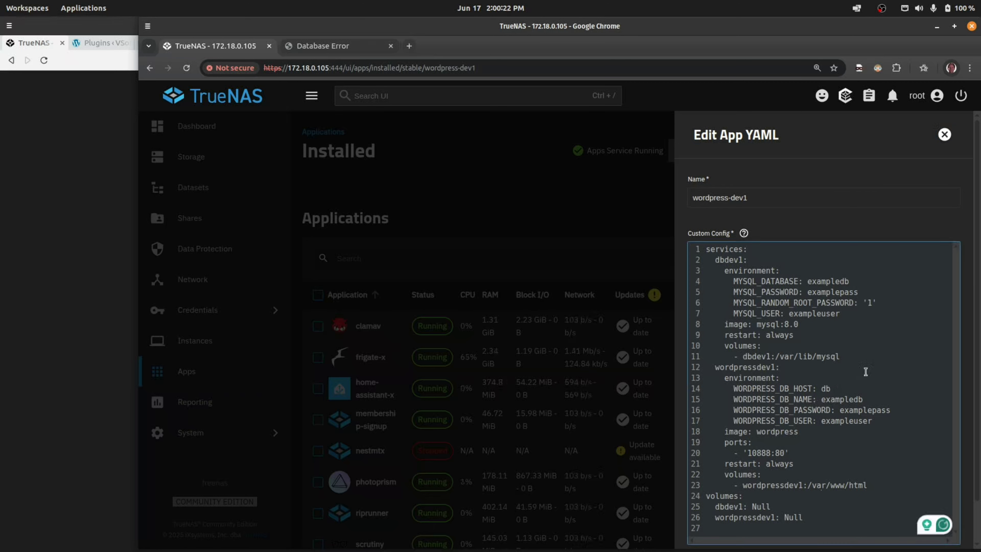
{"action": "type", "text": "dv"}
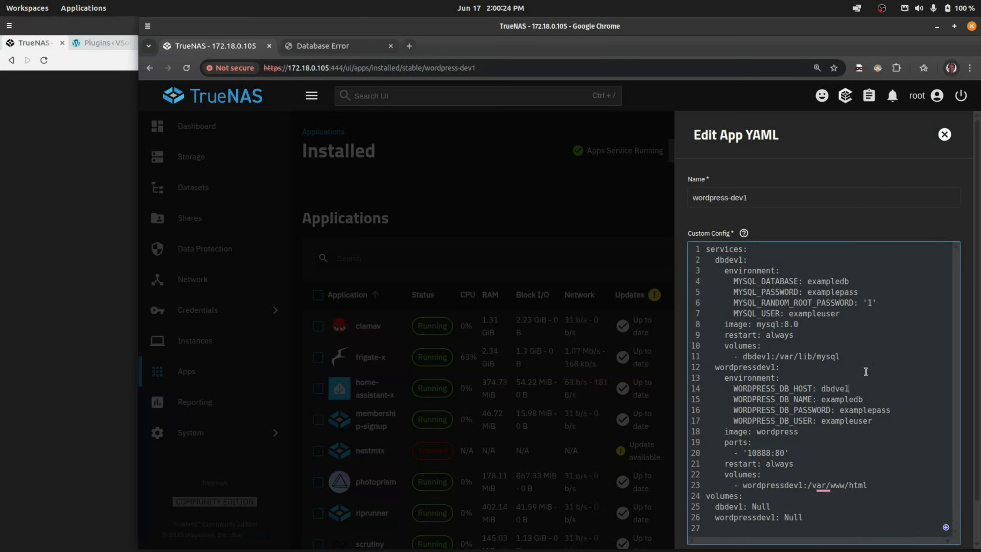
{"action": "type", "text": "el"}
{"action": "double_click", "coordinate": [835, 388]}
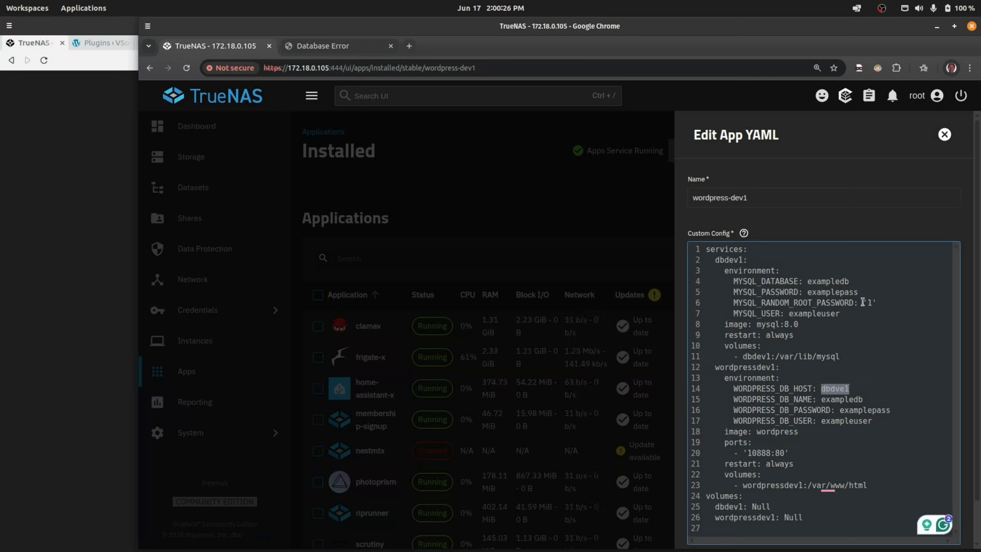
{"action": "key", "text": "Left"}
{"action": "key", "text": "Right"}
{"action": "key", "text": "Right"}
{"action": "key", "text": "Right"}
{"action": "key", "text": "shift+End"}
{"action": "type", "text": "dev1"}
{"action": "scroll", "coordinate": [786, 501], "scroll_direction": "down", "scroll_amount": 1}
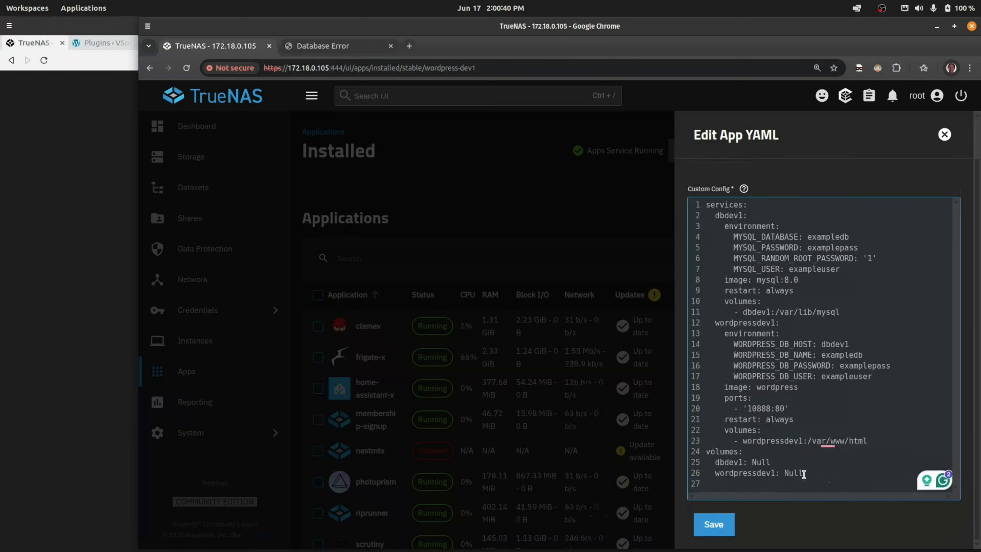
{"action": "scroll", "coordinate": [811, 464], "scroll_direction": "up", "scroll_amount": 1}
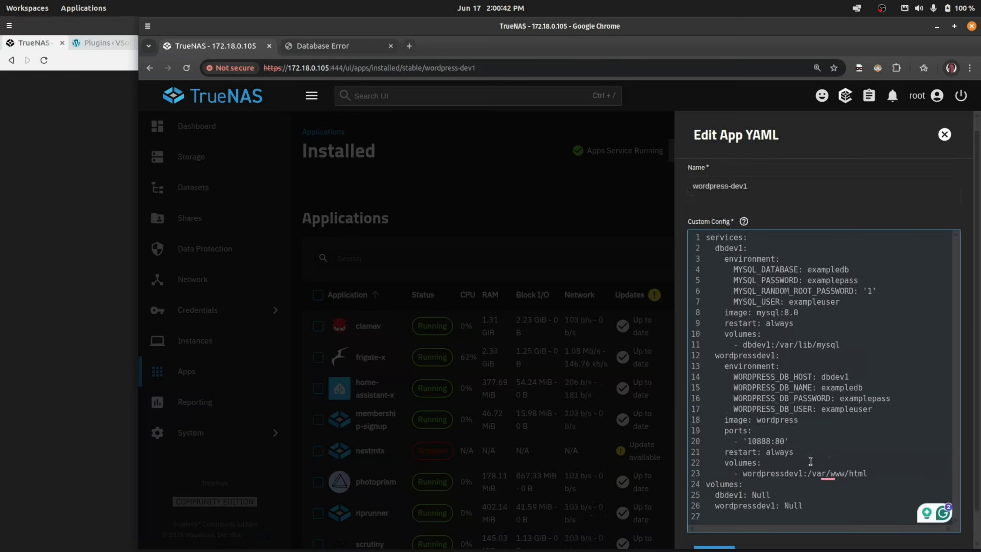
{"action": "scroll", "coordinate": [810, 464], "scroll_direction": "down", "scroll_amount": 1}
{"action": "left_click", "coordinate": [728, 526]}
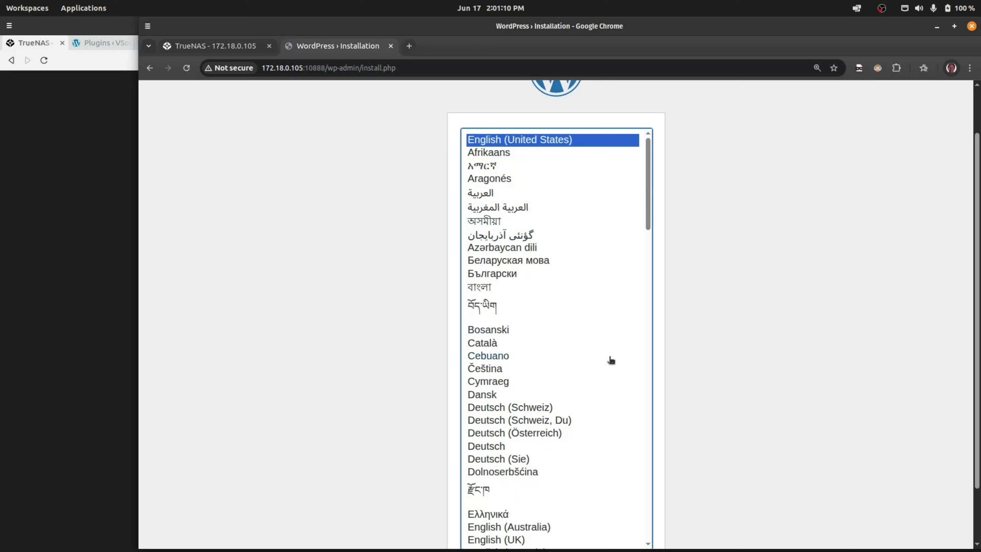
Choose English (Canada) as the WordPress installation language and continue to the site information form.
{"action": "scroll", "coordinate": [552, 504], "scroll_direction": "down", "scroll_amount": 2}
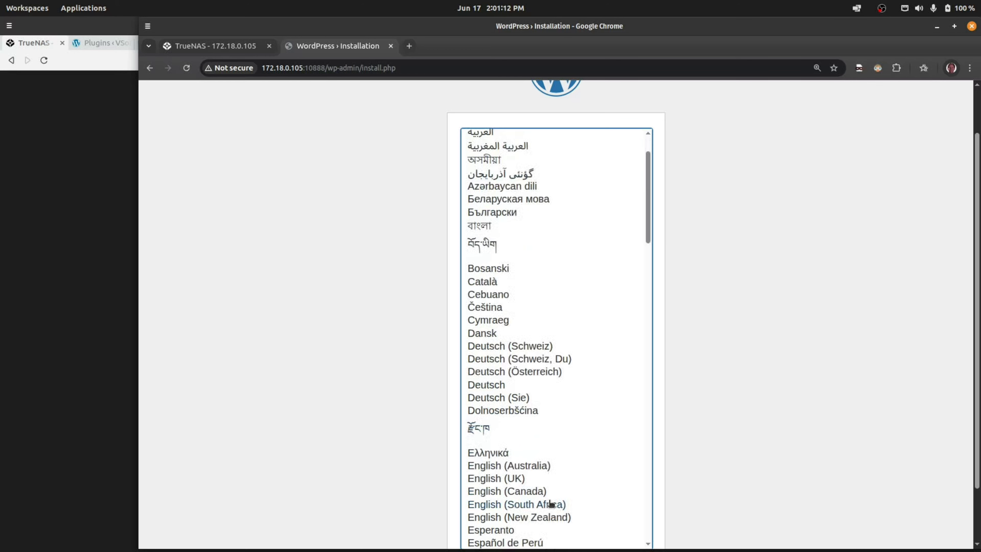
{"action": "left_click", "coordinate": [539, 495]}
{"action": "scroll", "coordinate": [749, 357], "scroll_direction": "down", "scroll_amount": 2}
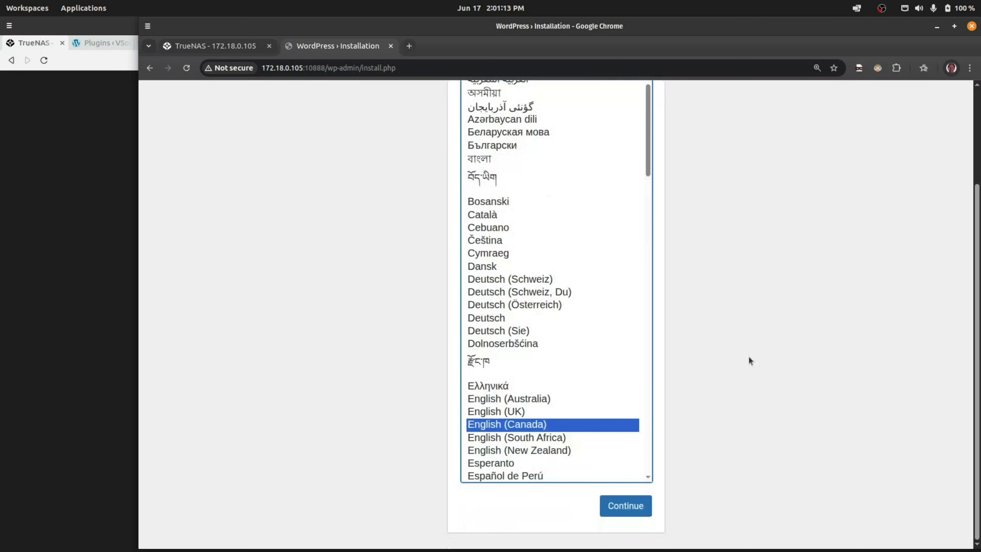
{"action": "left_click", "coordinate": [604, 503]}
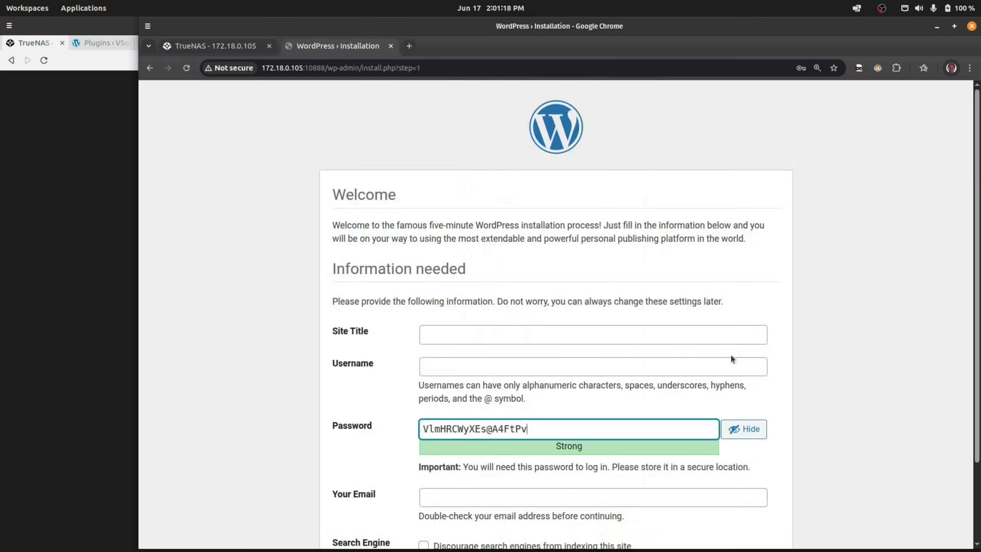
Enter the site title Wordpress Dev1, fill in the suggested username and e-mail address, and install WordPress.
{"action": "left_click", "coordinate": [513, 338]}
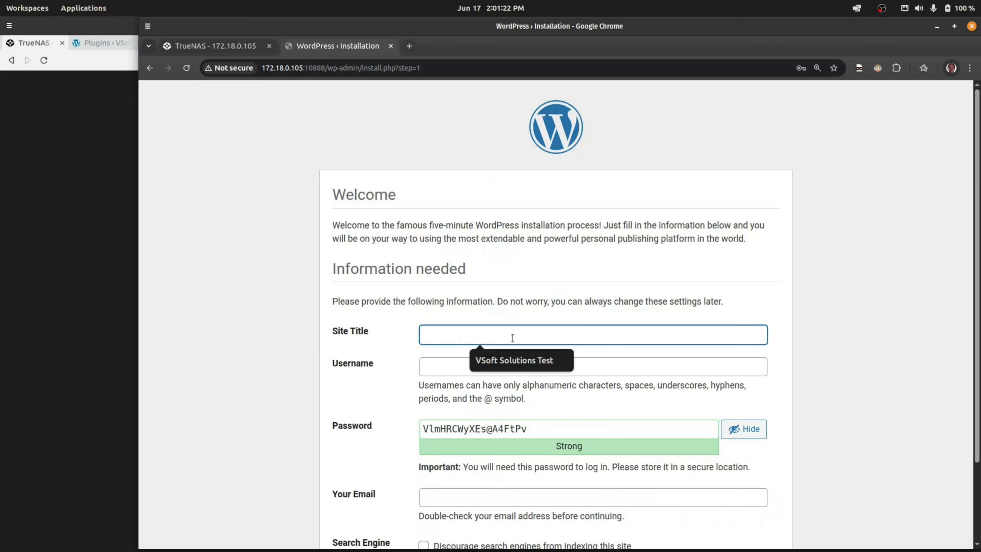
{"action": "type", "text": "W"}
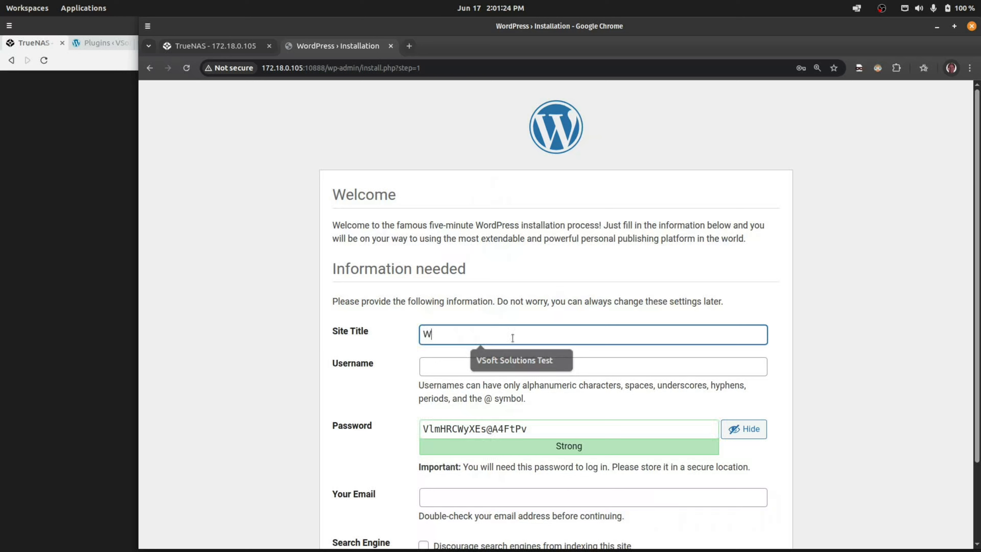
{"action": "type", "text": "ordpress Dev1"}
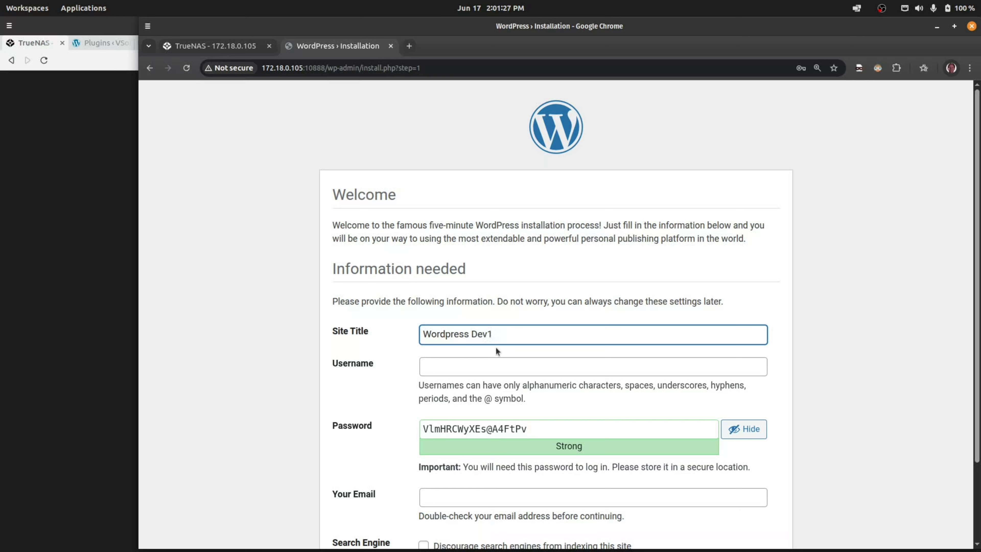
{"action": "left_click", "coordinate": [492, 364]}
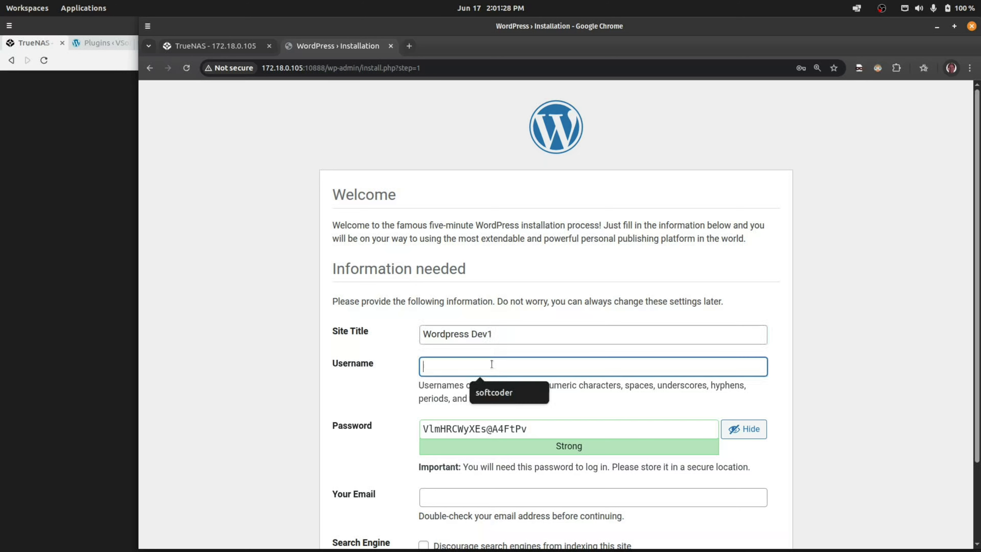
{"action": "left_click", "coordinate": [502, 393]}
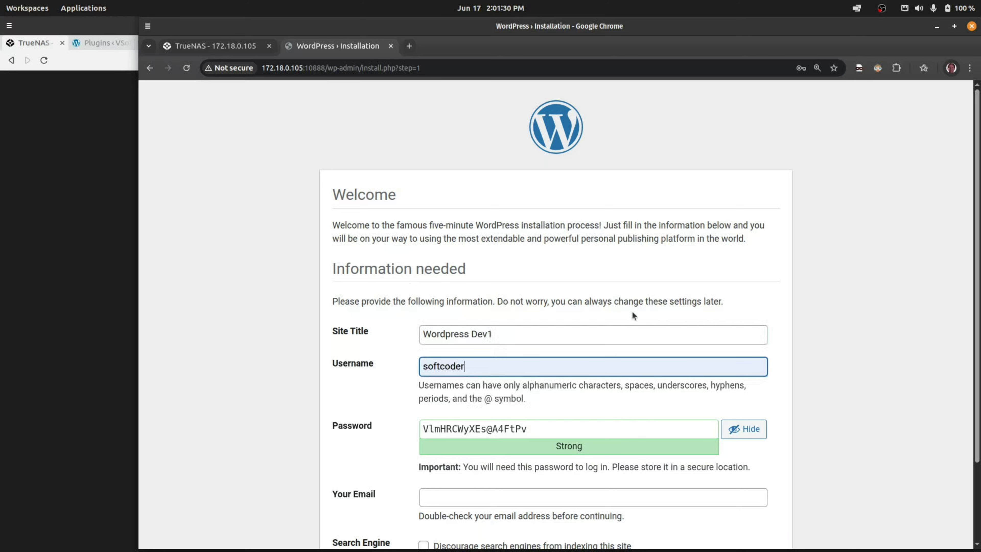
{"action": "scroll", "coordinate": [633, 314], "scroll_direction": "down", "scroll_amount": 3}
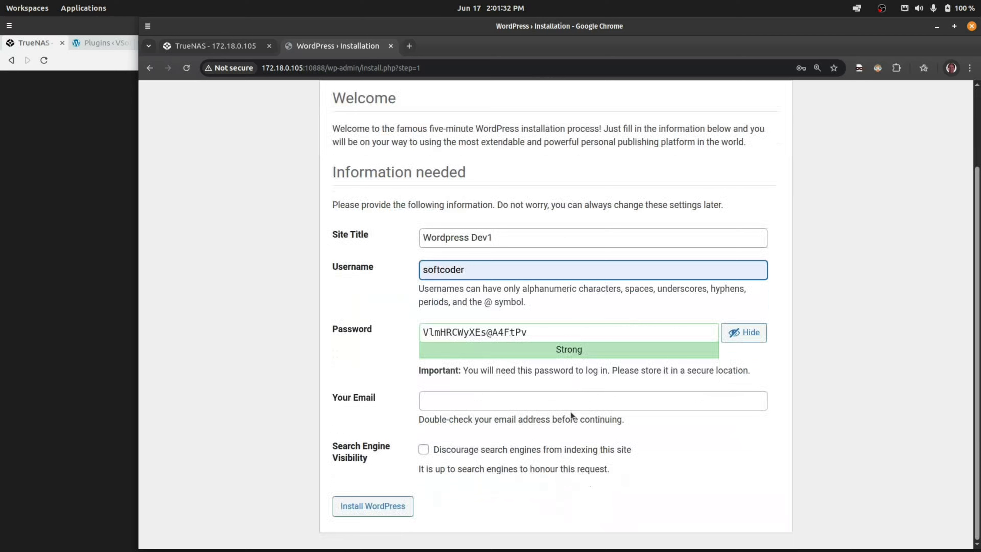
{"action": "left_click", "coordinate": [544, 401]}
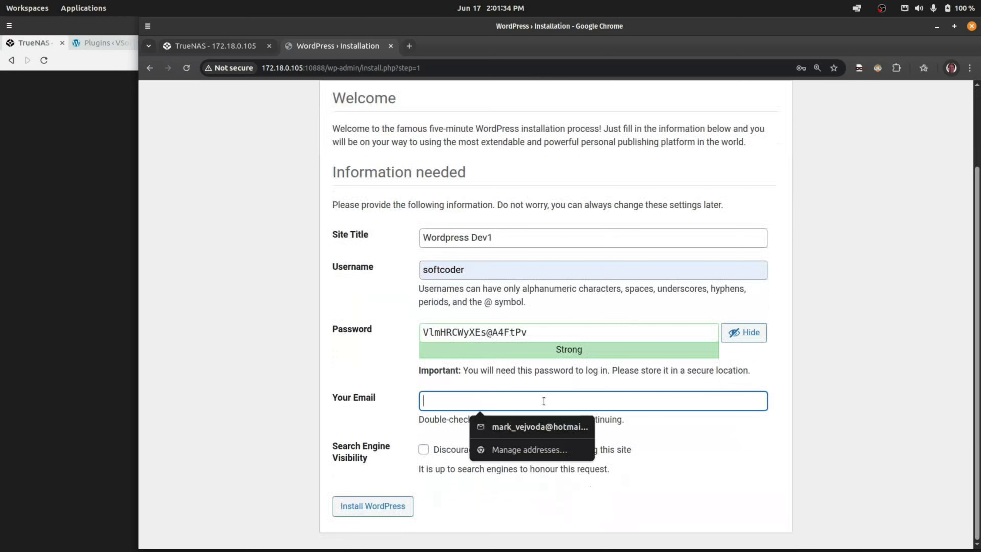
{"action": "left_click", "coordinate": [549, 421]}
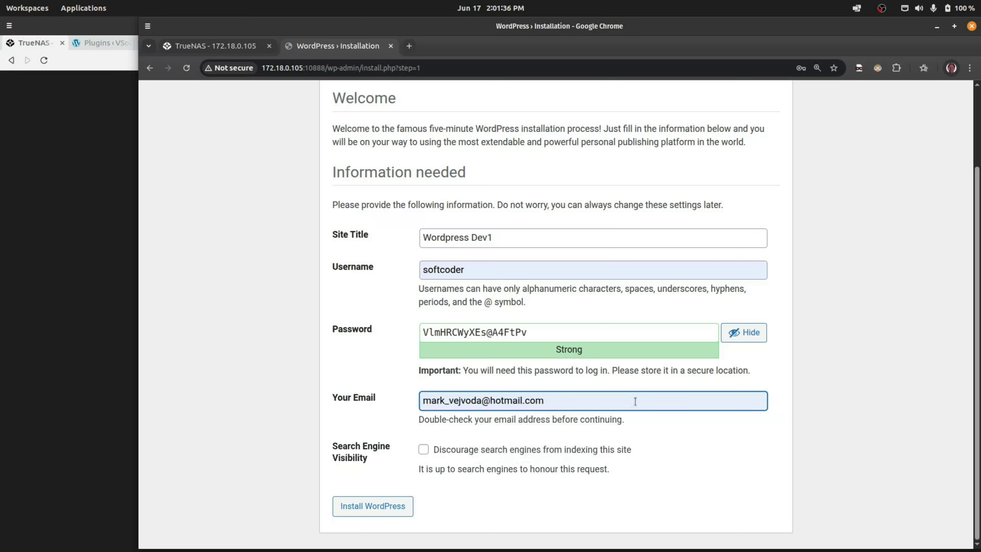
{"action": "left_click", "coordinate": [396, 507]}
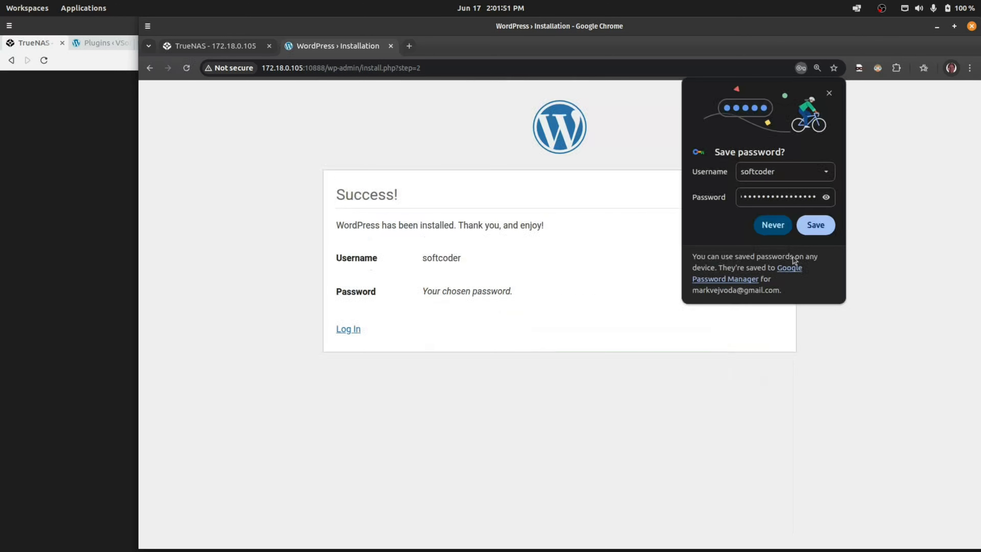
Save the site's login in the browser, log in with the stored username and password with Remember Me enabled, and dismiss the welcome banner.
{"action": "left_click", "coordinate": [815, 226]}
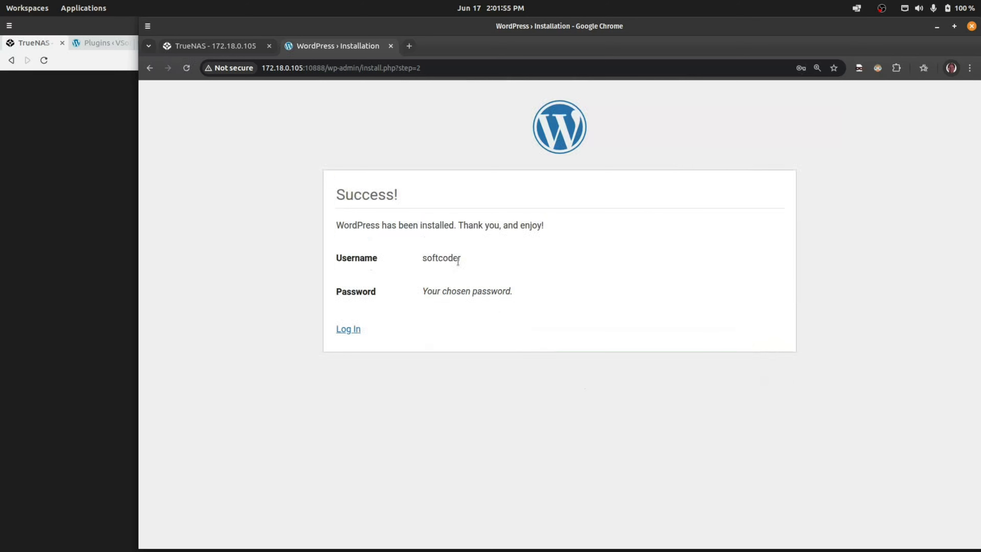
{"action": "left_click", "coordinate": [357, 331]}
{"action": "left_click", "coordinate": [512, 240]}
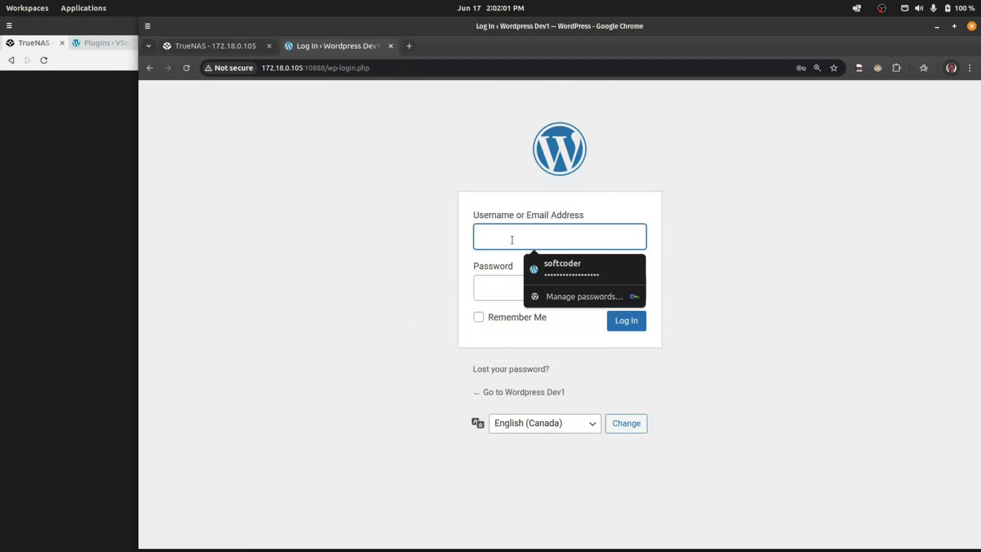
{"action": "left_click", "coordinate": [564, 269]}
{"action": "left_click", "coordinate": [540, 317]}
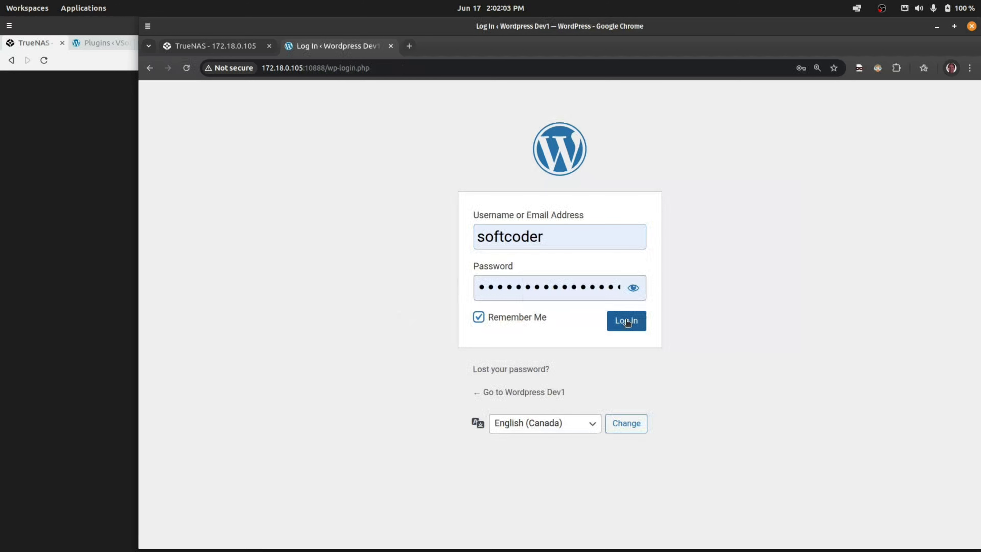
{"action": "left_click", "coordinate": [626, 322]}
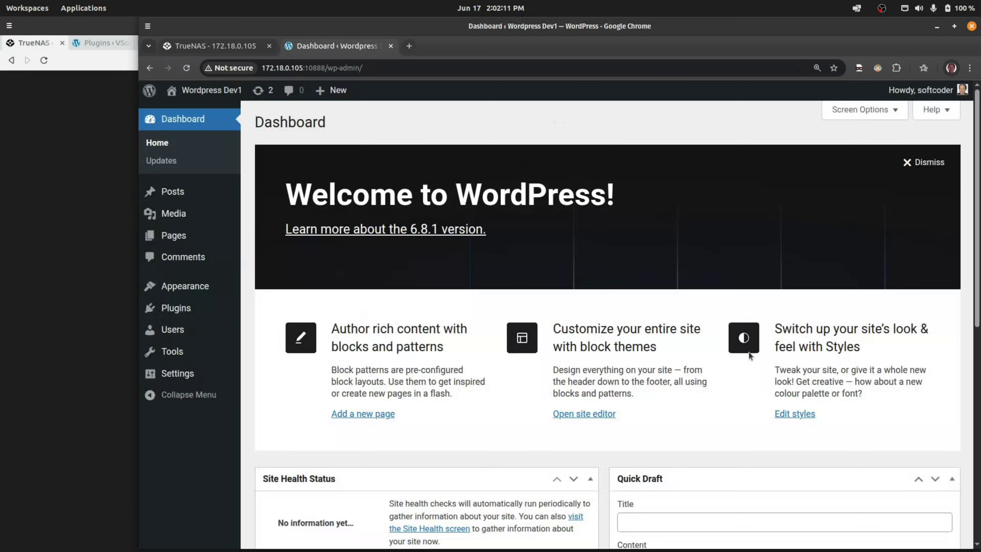
{"action": "left_click", "coordinate": [935, 162]}
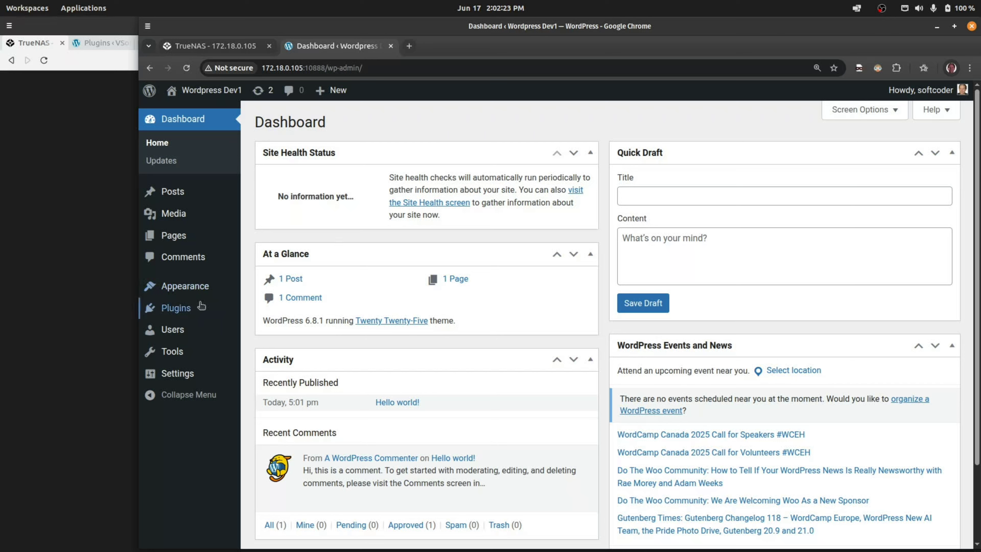
Search the WordPress plugin directory for "trail monitor" and install the Trail Monitor plugin.
{"action": "mouse_move", "coordinate": [183, 310]}
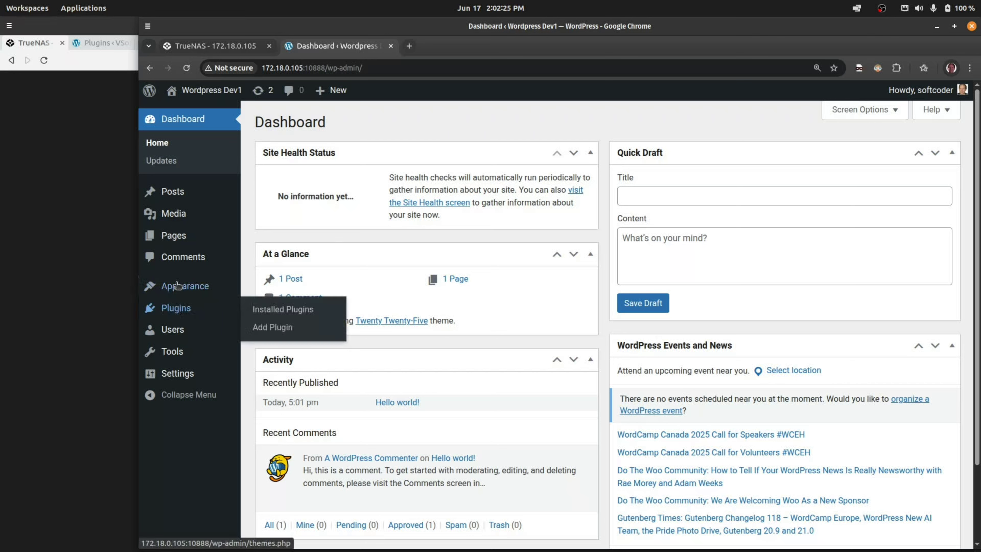
{"action": "left_click", "coordinate": [177, 309]}
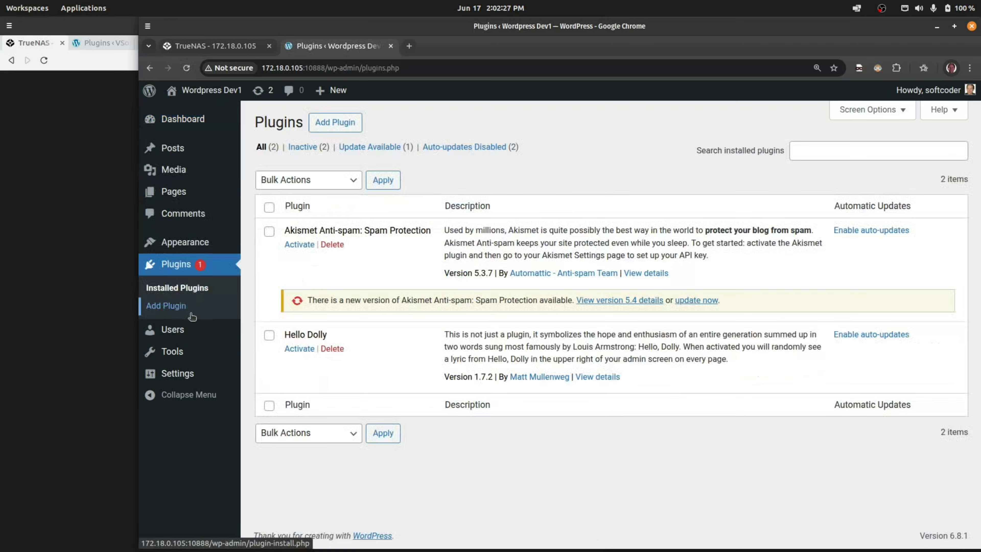
{"action": "left_click", "coordinate": [346, 126]}
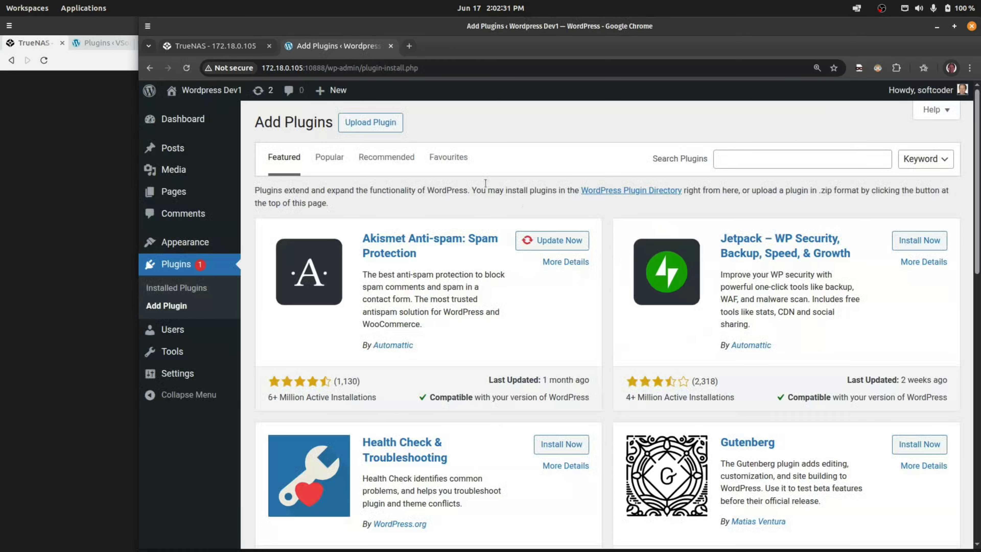
{"action": "left_click", "coordinate": [764, 154]}
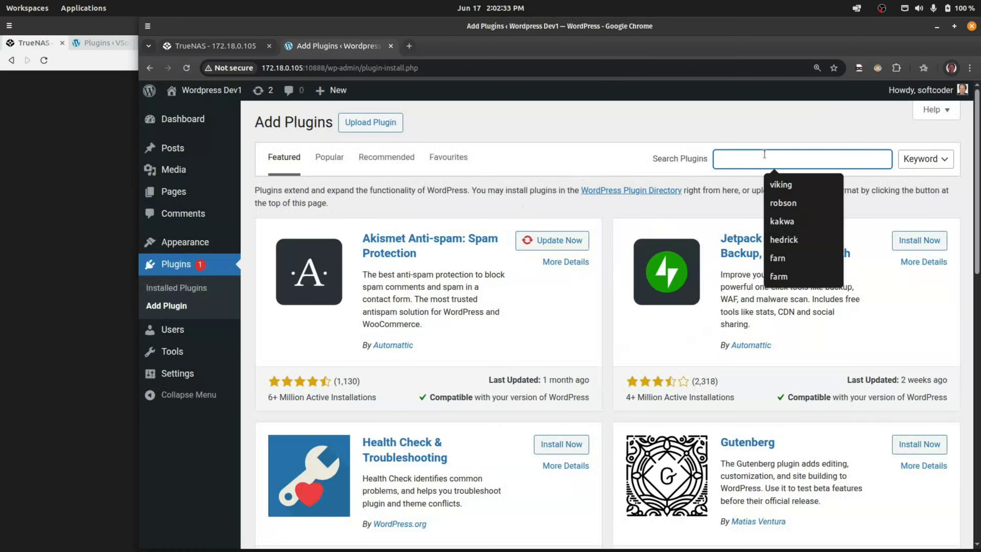
{"action": "type", "text": "trail"}
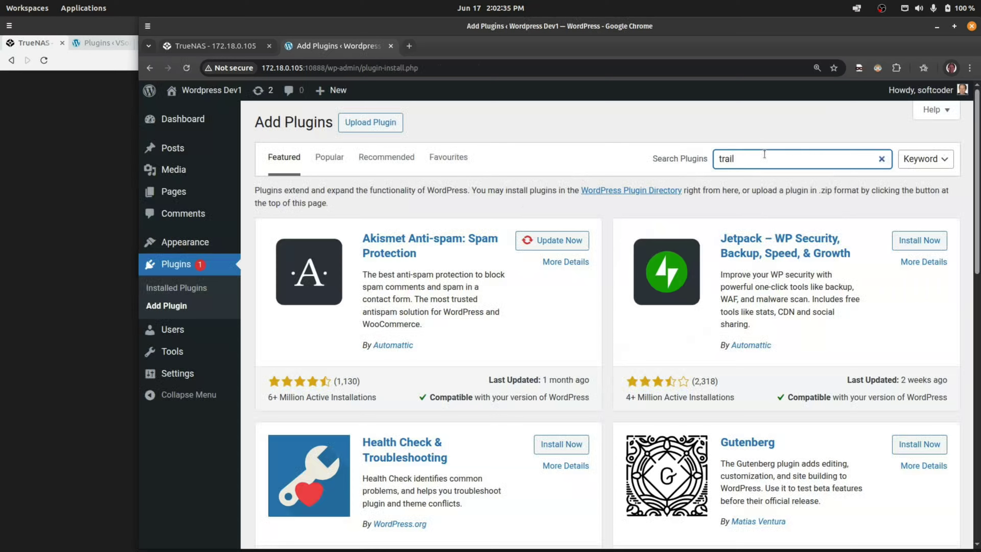
{"action": "type", "text": " monitor"}
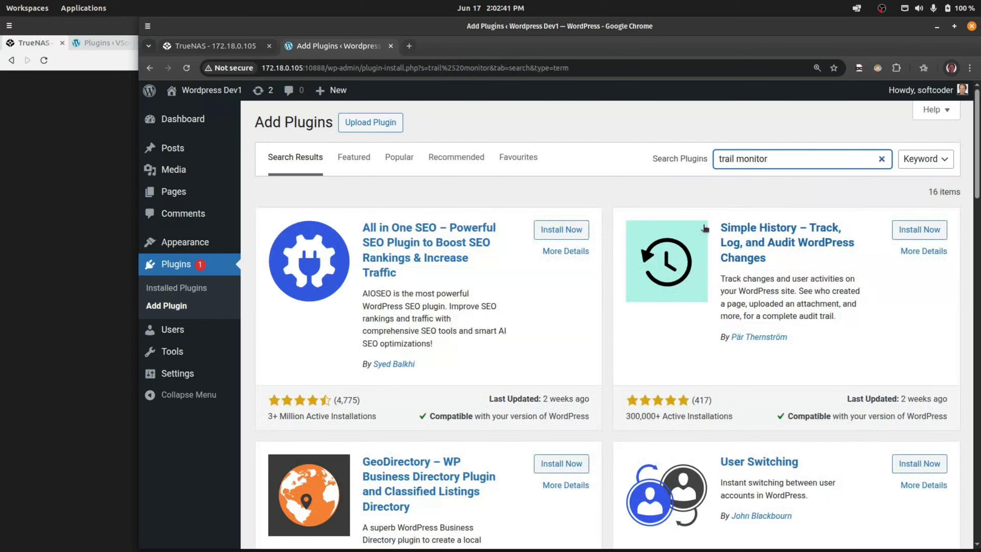
{"action": "scroll", "coordinate": [705, 228], "scroll_direction": "down", "scroll_amount": 5}
{"action": "scroll", "coordinate": [703, 228], "scroll_direction": "down", "scroll_amount": 7}
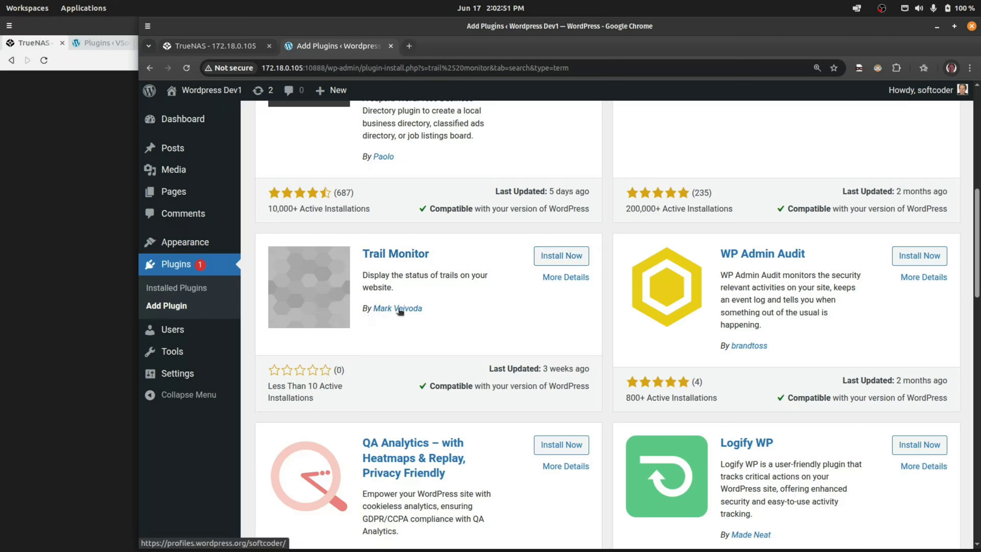
{"action": "left_click", "coordinate": [565, 262]}
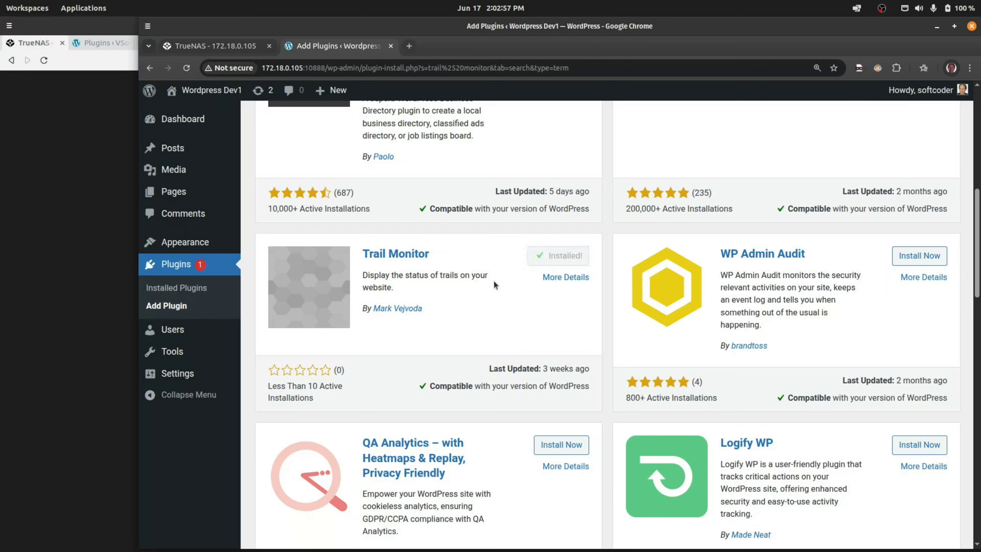
Activate the Trail Monitor plugin from the list of installed plugins.
{"action": "scroll", "coordinate": [494, 281], "scroll_direction": "up", "scroll_amount": 10}
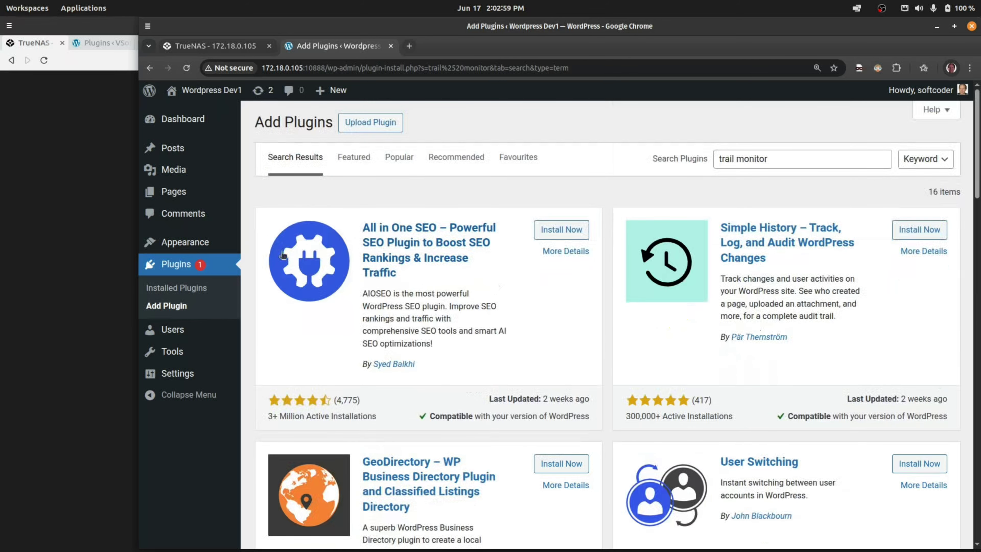
{"action": "left_click", "coordinate": [169, 267]}
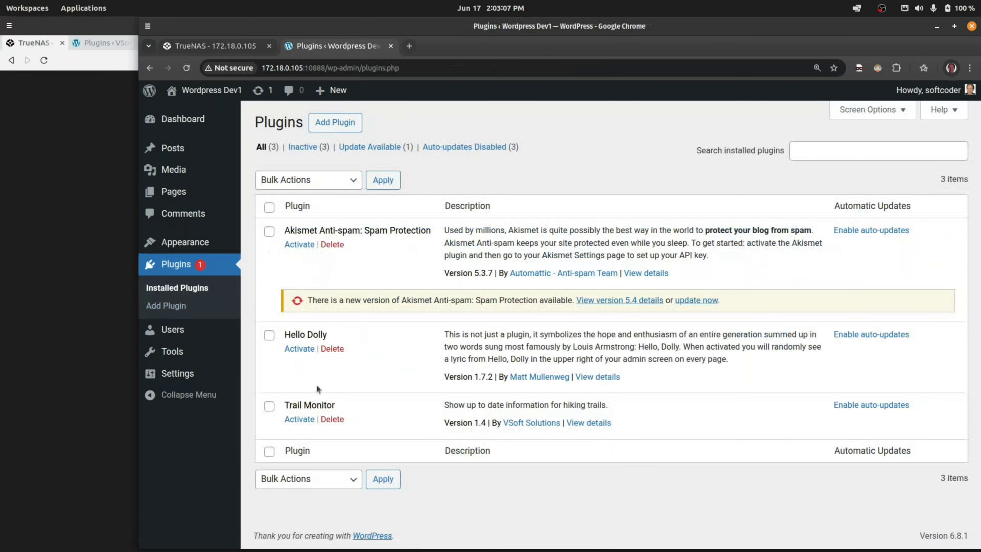
{"action": "left_click", "coordinate": [303, 421]}
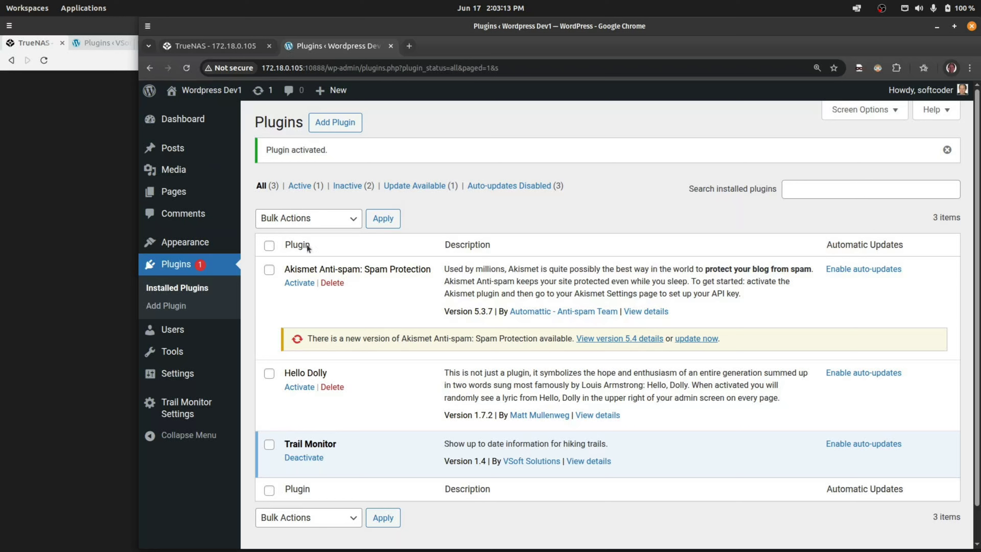
Open the Trail Monitor settings and check which categories are offered for Hiking Post Category.
{"action": "mouse_move", "coordinate": [185, 330]}
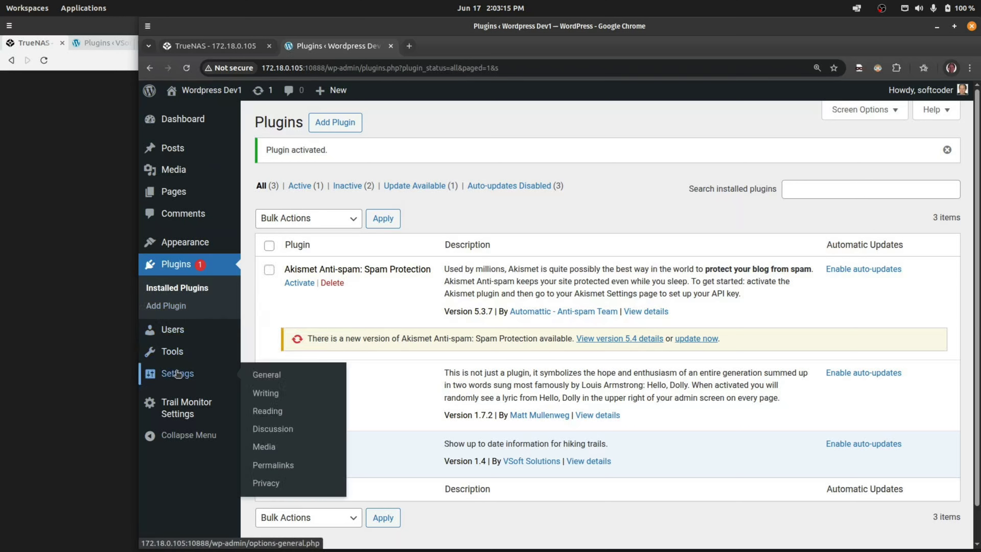
{"action": "mouse_move", "coordinate": [189, 406]}
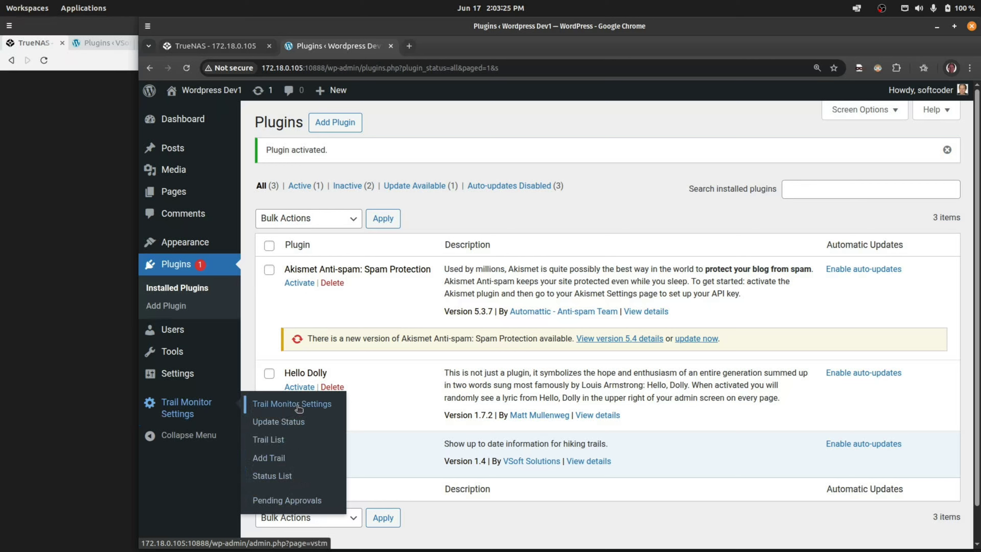
{"action": "left_click", "coordinate": [309, 409]}
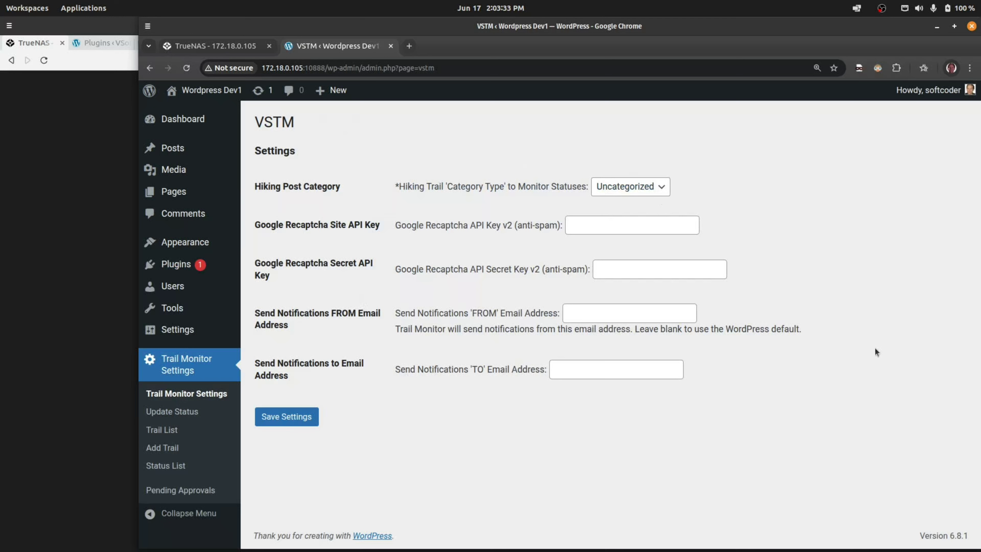
{"action": "left_click", "coordinate": [267, 186]}
{"action": "left_click", "coordinate": [663, 190]}
{"action": "left_click", "coordinate": [643, 187]}
Add a post category named trails, leaving its slug empty and its parent as None.
{"action": "mouse_move", "coordinate": [203, 191]}
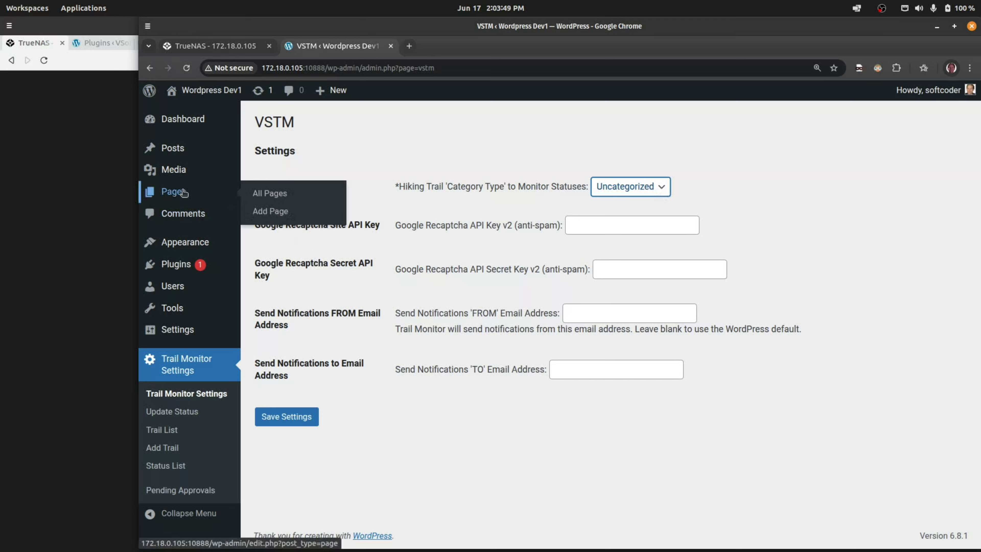
{"action": "mouse_move", "coordinate": [178, 152]}
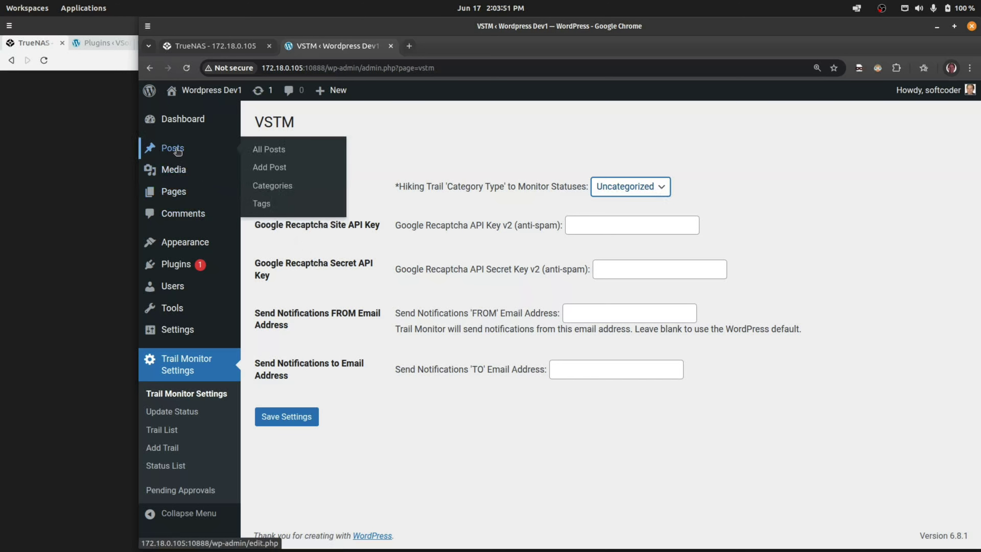
{"action": "left_click", "coordinate": [278, 187]}
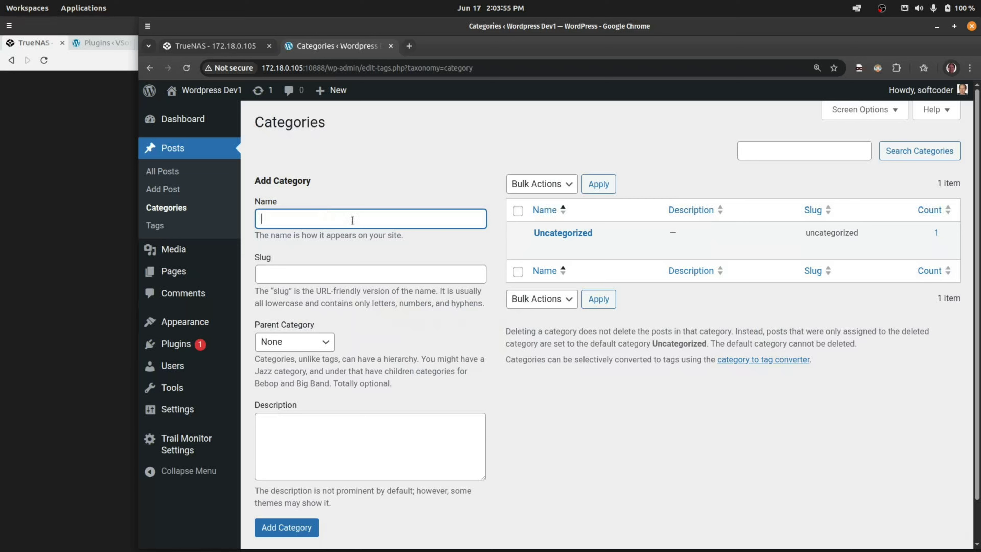
{"action": "type", "text": "trails"}
{"action": "left_click", "coordinate": [349, 272]}
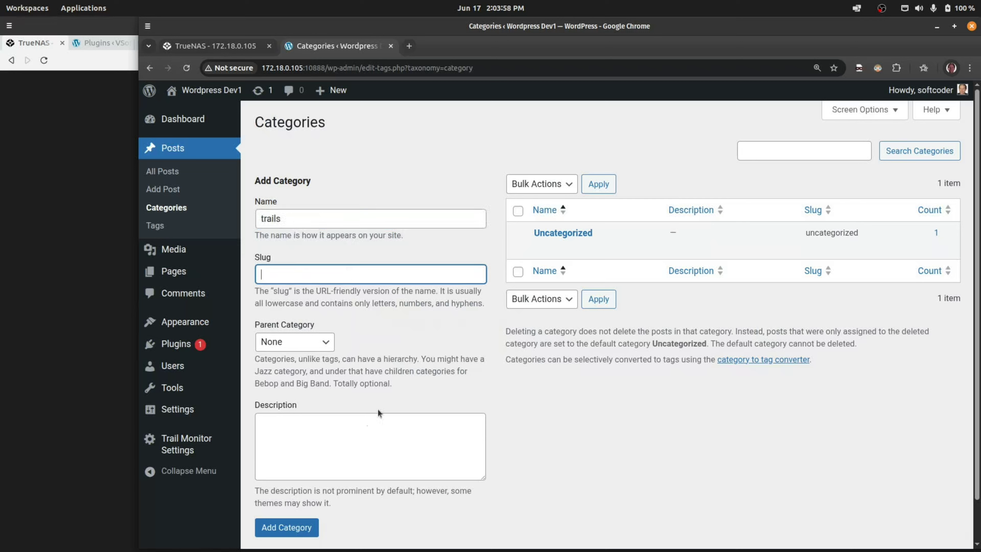
{"action": "left_click", "coordinate": [308, 532]}
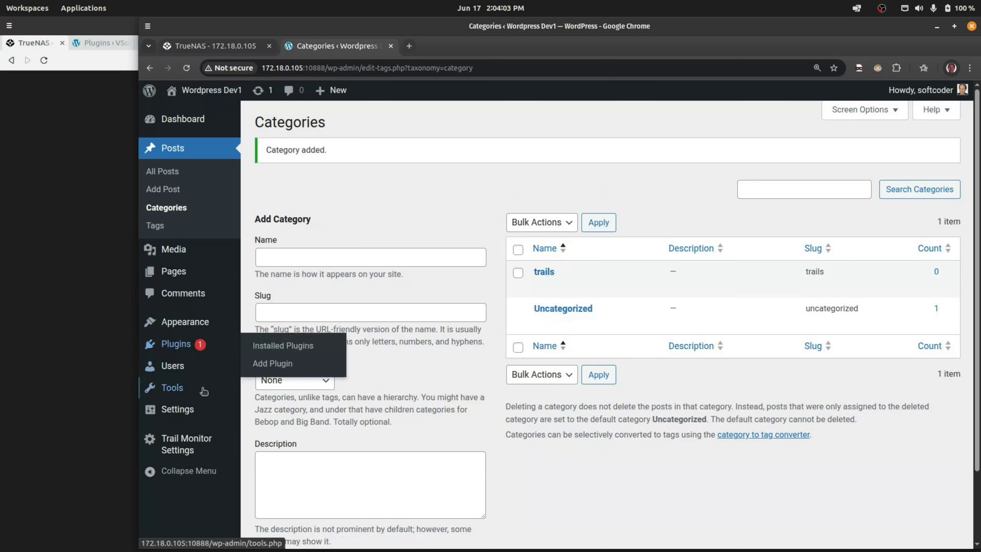
Return to the Trail Monitor settings, reload the page and recheck the Hiking Post Category choices for trails.
{"action": "mouse_move", "coordinate": [185, 442]}
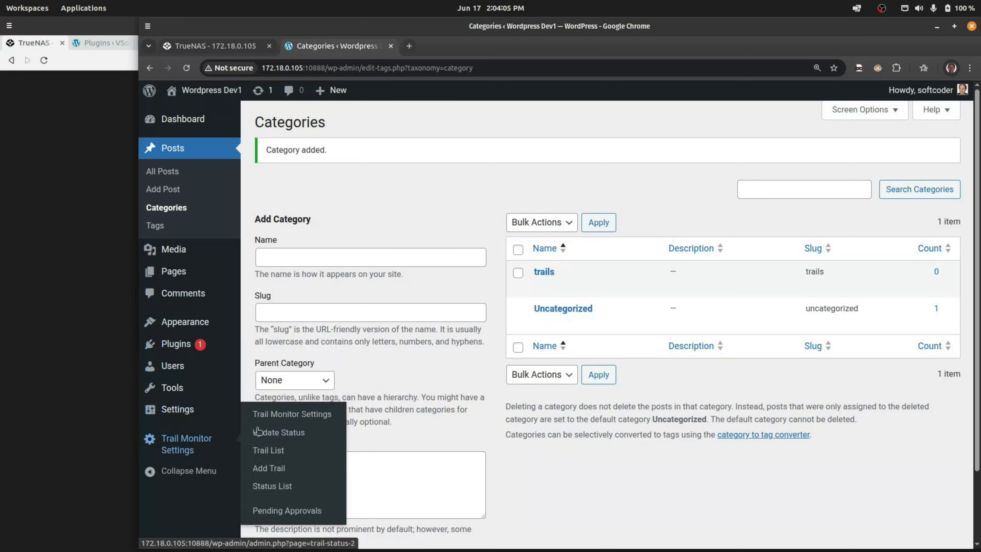
{"action": "left_click", "coordinate": [303, 419]}
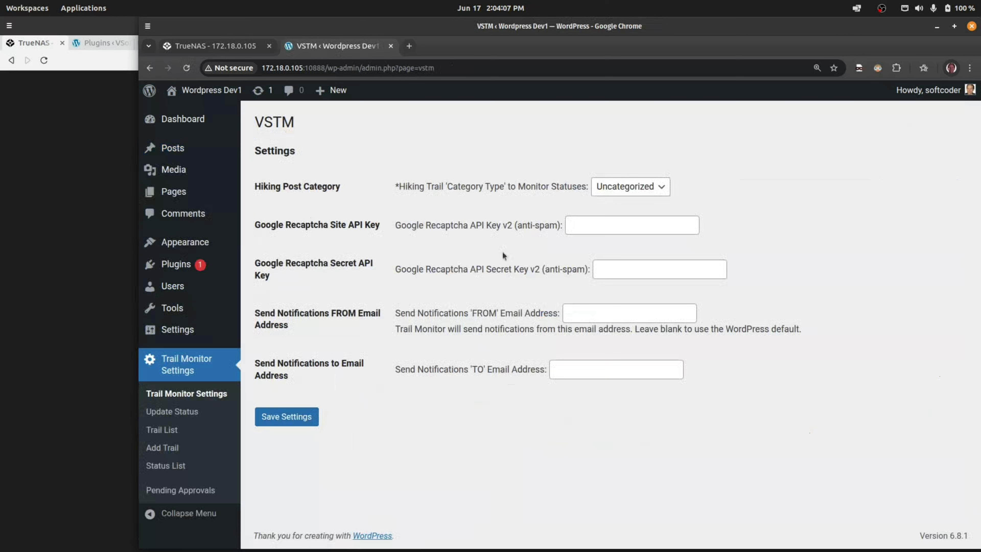
{"action": "left_click", "coordinate": [642, 194]}
{"action": "left_click", "coordinate": [642, 197]}
{"action": "left_click", "coordinate": [188, 68]}
{"action": "left_click", "coordinate": [626, 197]}
{"action": "left_click", "coordinate": [642, 189]}
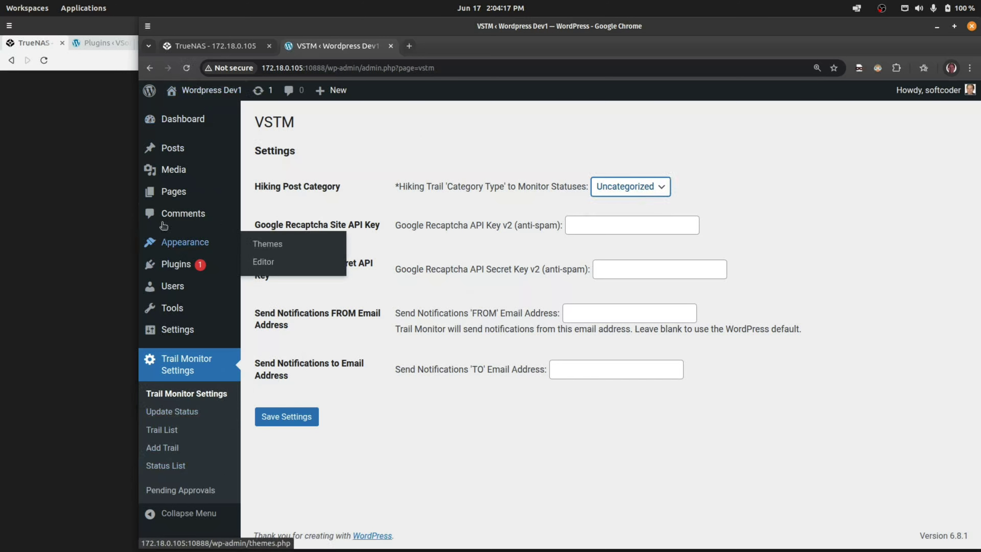
Open the post categories list and examine the trails category entry.
{"action": "mouse_move", "coordinate": [182, 156]}
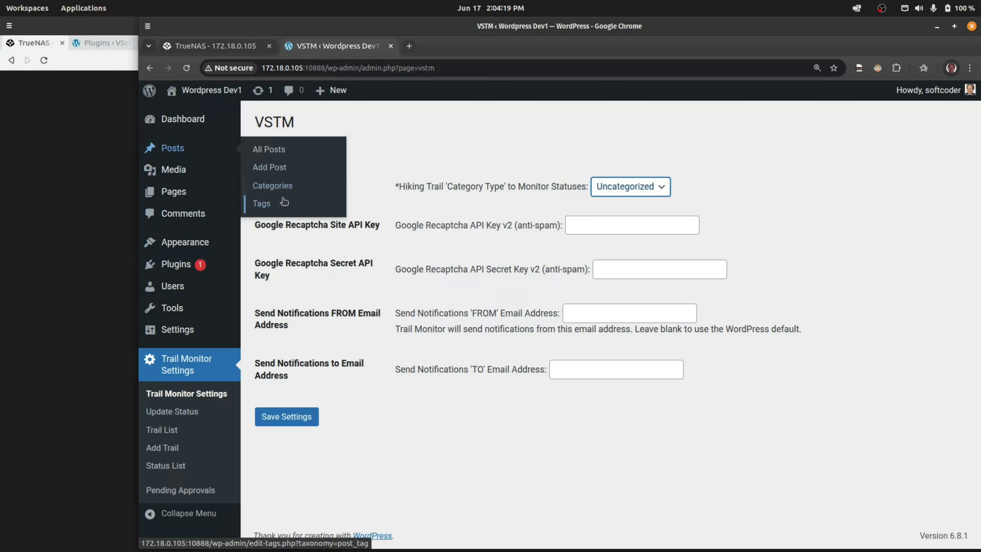
{"action": "left_click", "coordinate": [279, 187]}
{"action": "mouse_move", "coordinate": [564, 241]}
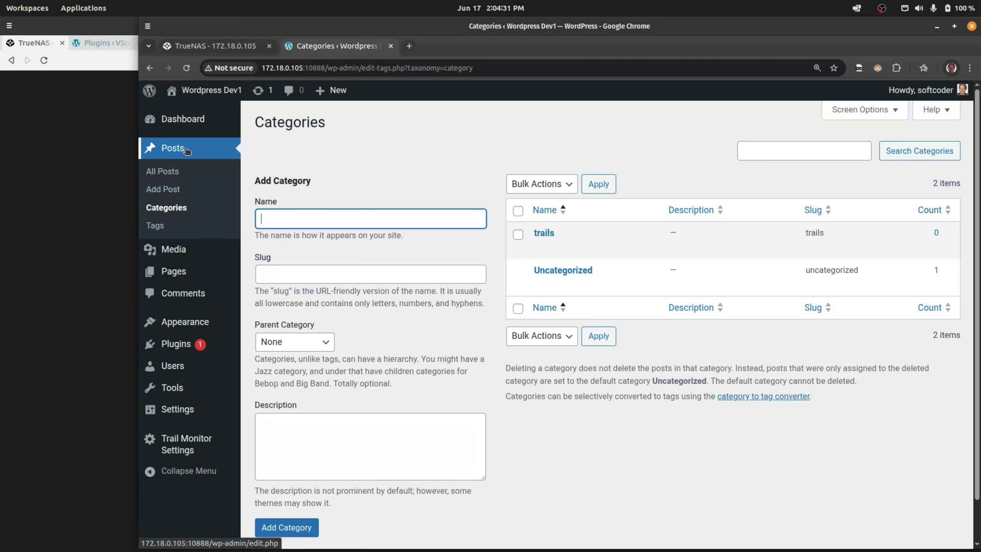
Create a new post titled "My Test Trail #1" with the body text "great hiking here".
{"action": "left_click", "coordinate": [174, 190]}
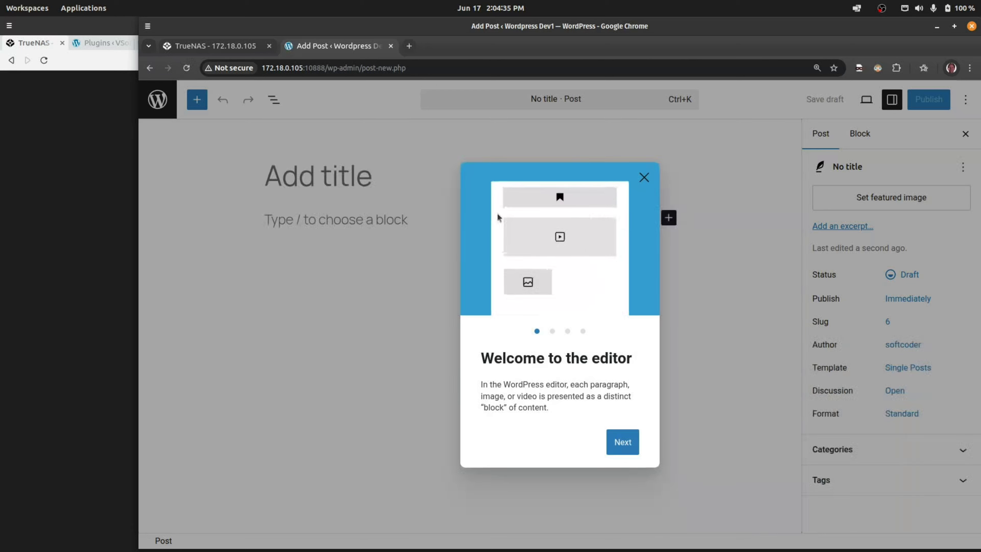
{"action": "left_click", "coordinate": [644, 177]}
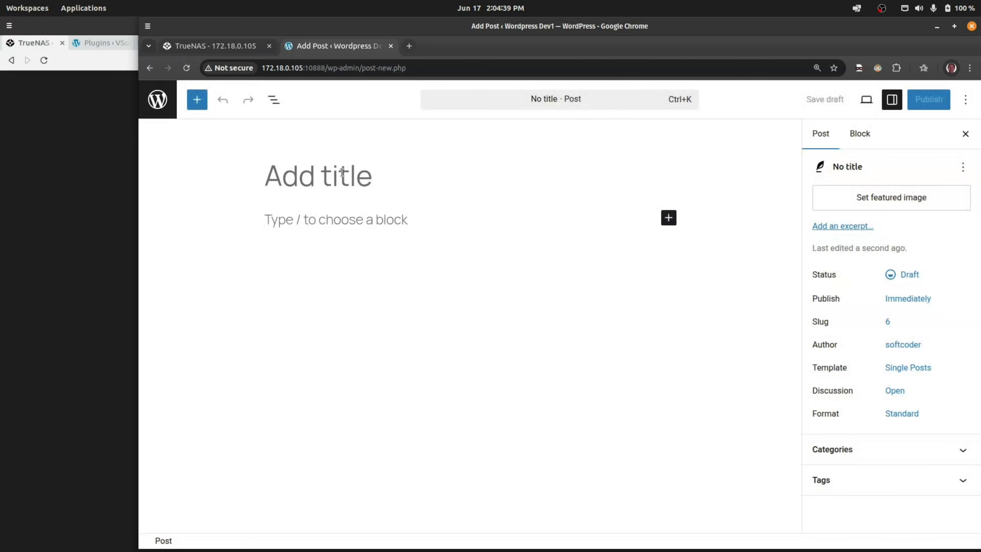
{"action": "type", "text": "My Test Tr"}
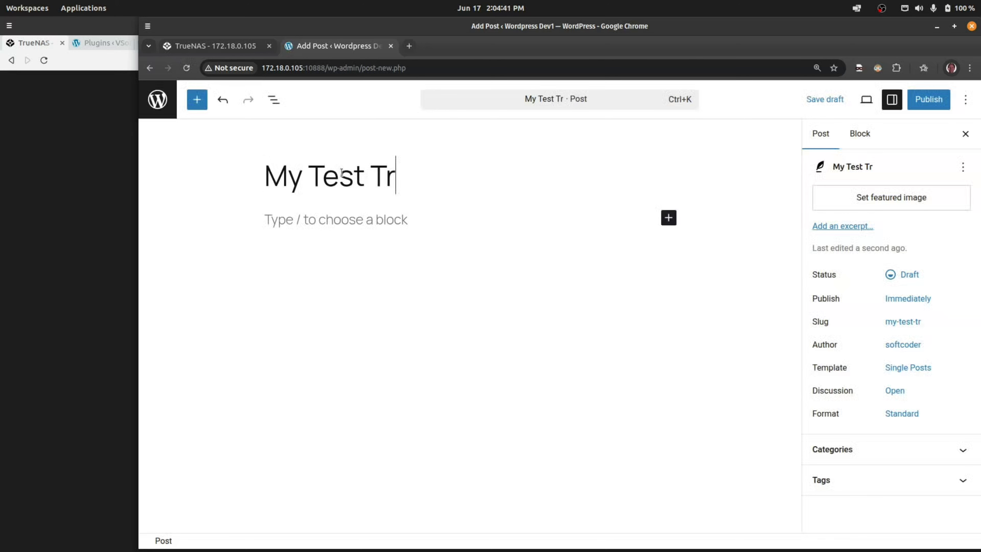
{"action": "type", "text": "ail #1"}
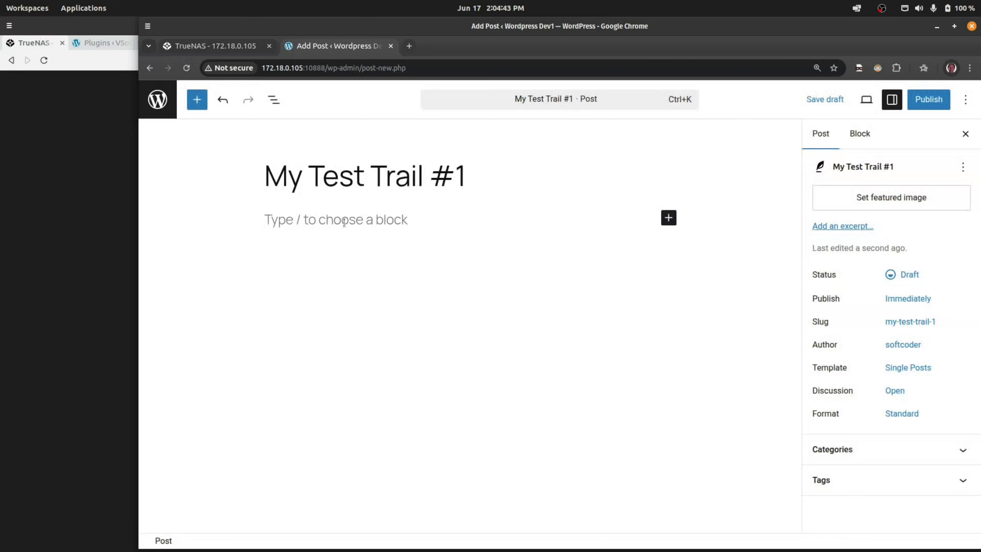
{"action": "left_click", "coordinate": [344, 222]}
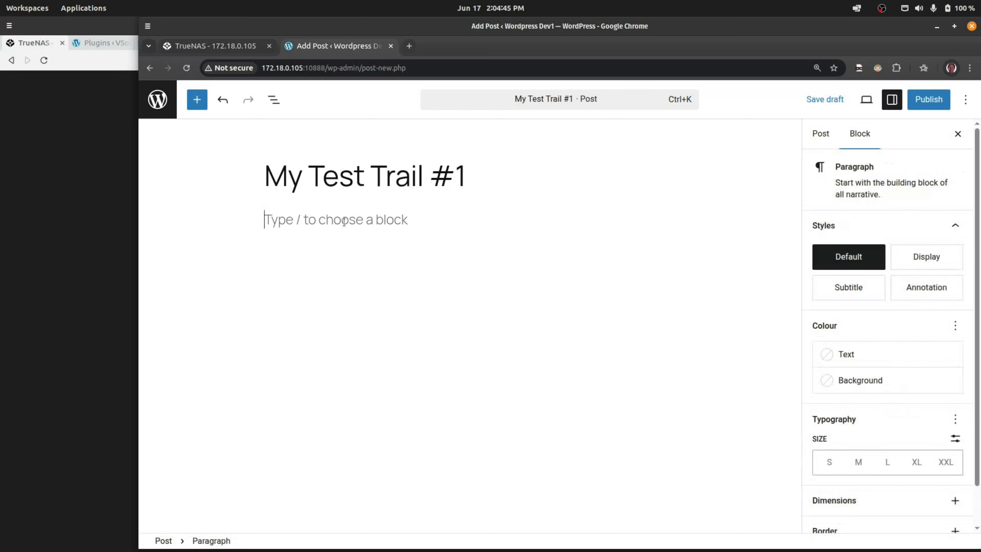
{"action": "type", "text": "great h"}
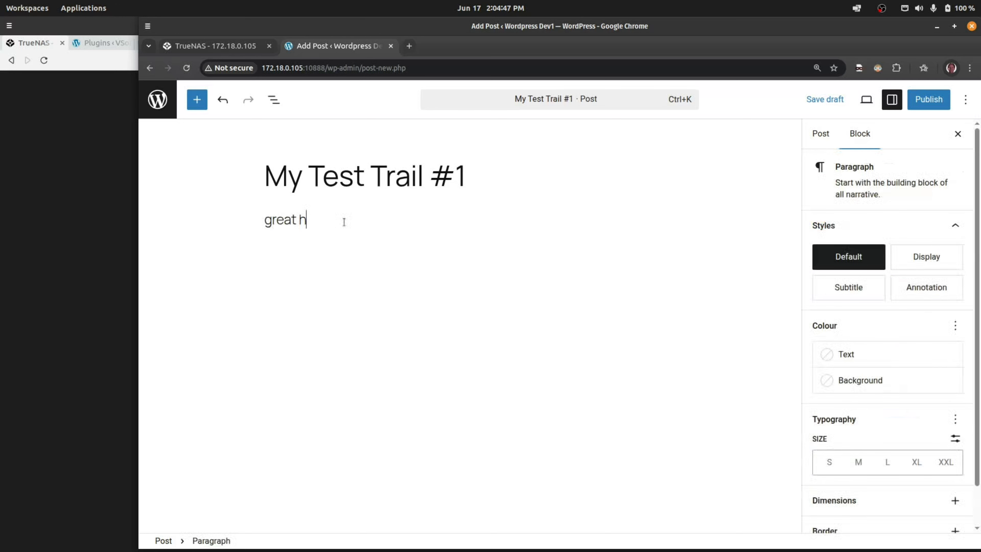
{"action": "type", "text": "iking here"}
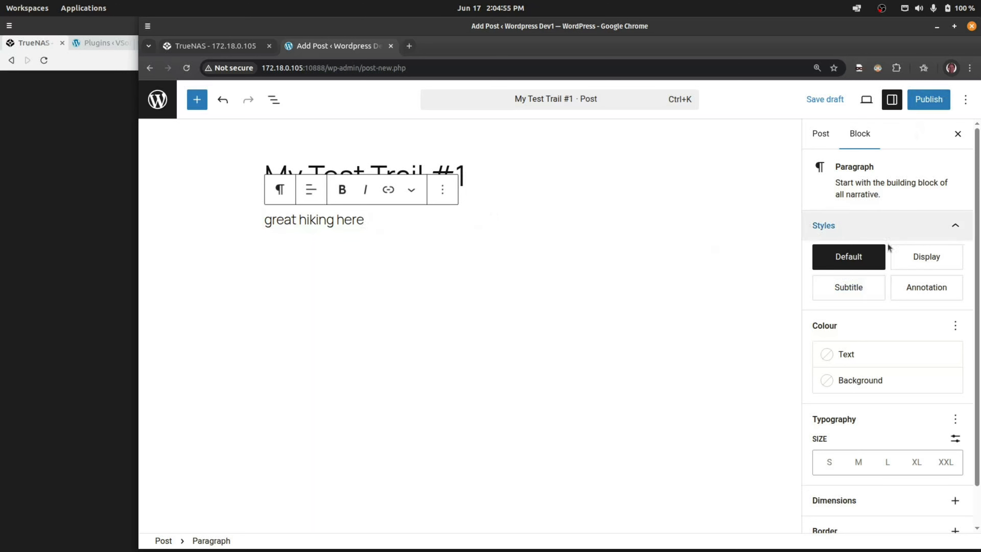
Assign the trails category to the test trail post and publish it.
{"action": "left_click", "coordinate": [821, 133]}
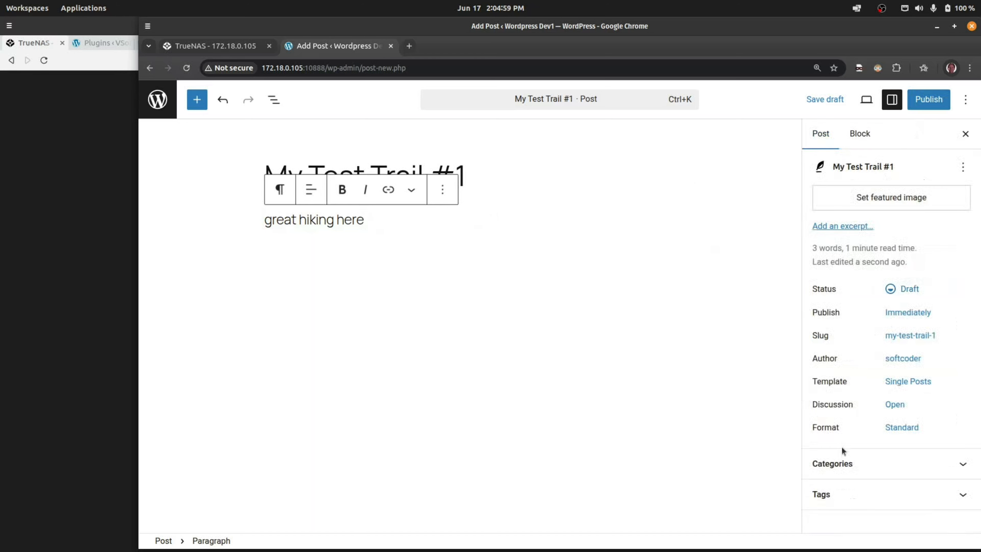
{"action": "left_click", "coordinate": [839, 464]}
{"action": "left_click", "coordinate": [818, 447]}
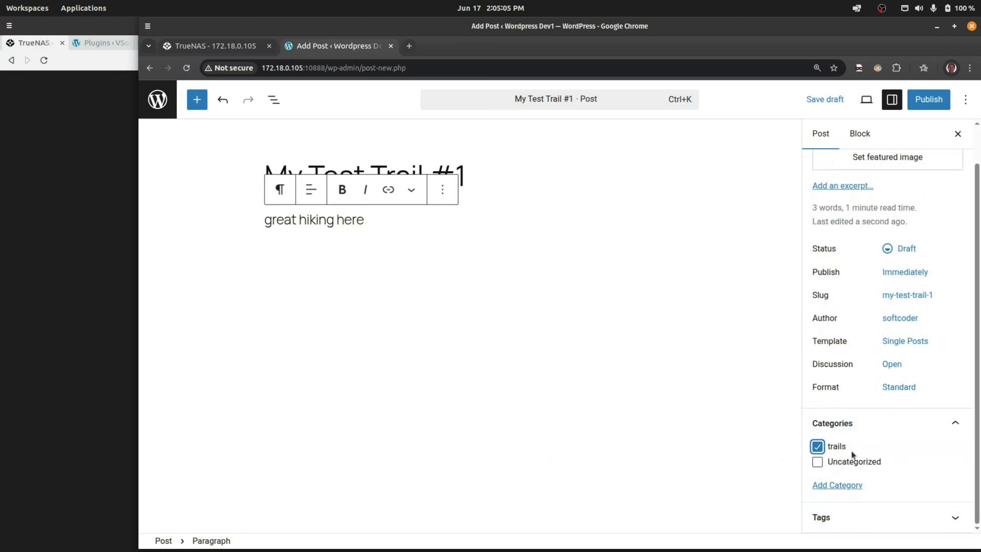
{"action": "left_click", "coordinate": [923, 103]}
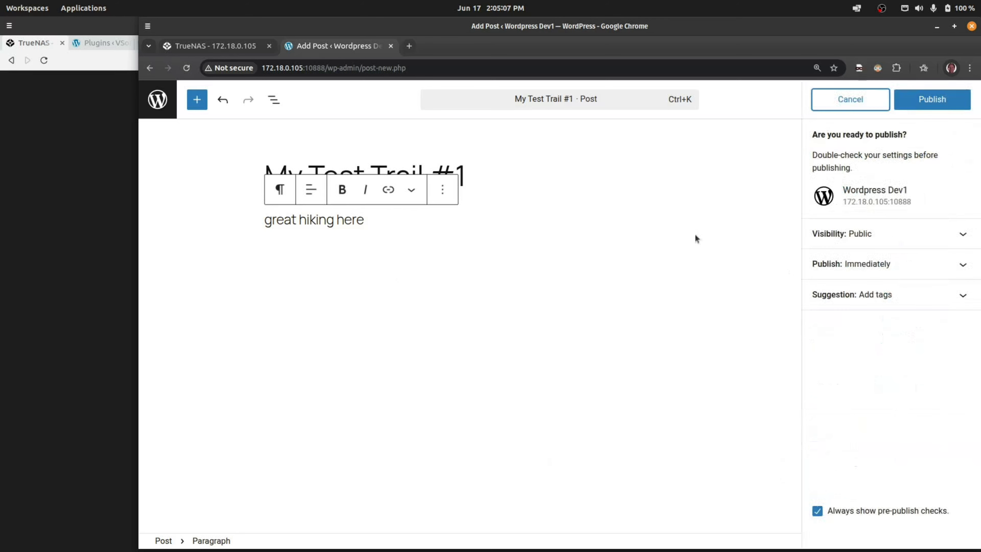
{"action": "left_click", "coordinate": [918, 111]}
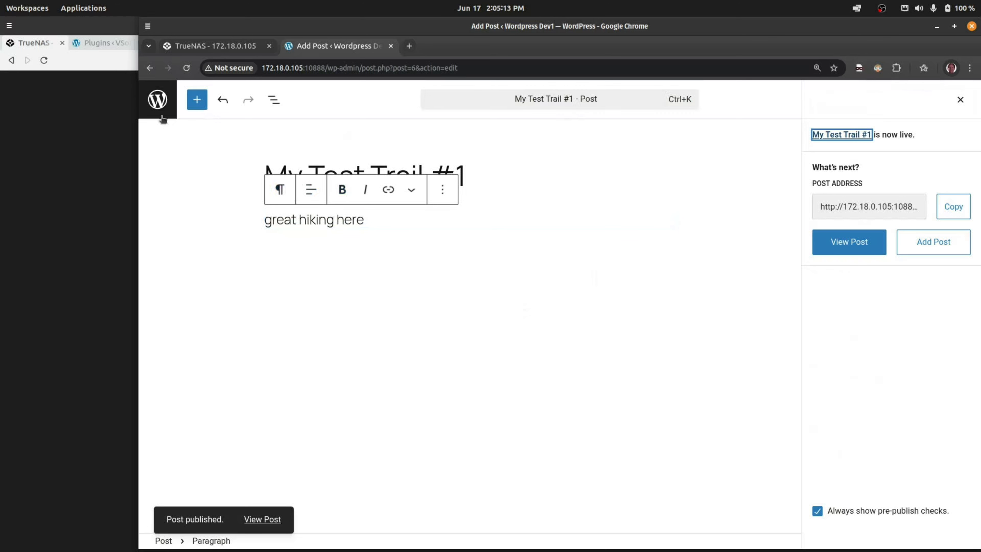
Leave the post editor, open the Trail Monitor settings and choose trails as the Hiking Post Category.
{"action": "left_click", "coordinate": [158, 102]}
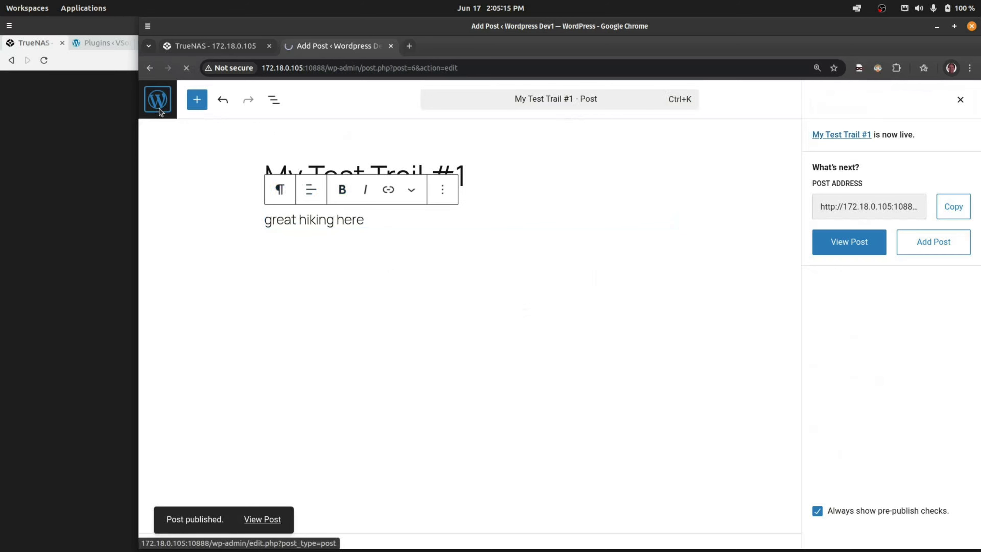
{"action": "mouse_move", "coordinate": [189, 439]}
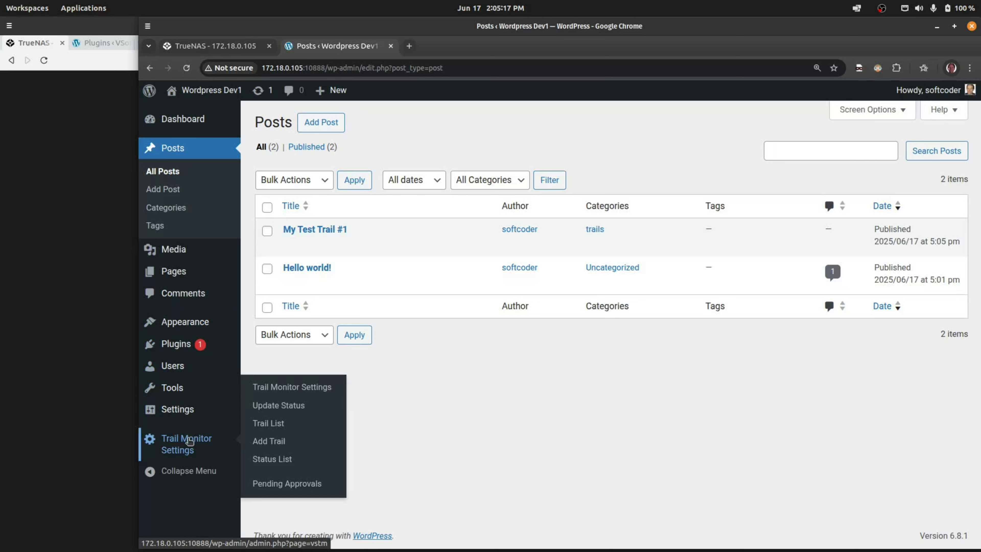
{"action": "left_click", "coordinate": [305, 390]}
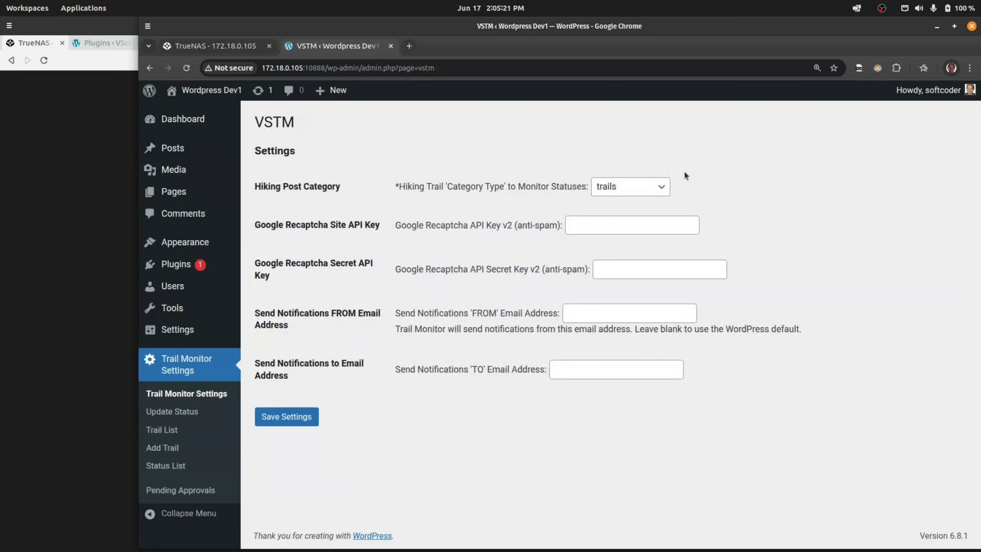
{"action": "left_click", "coordinate": [638, 190]}
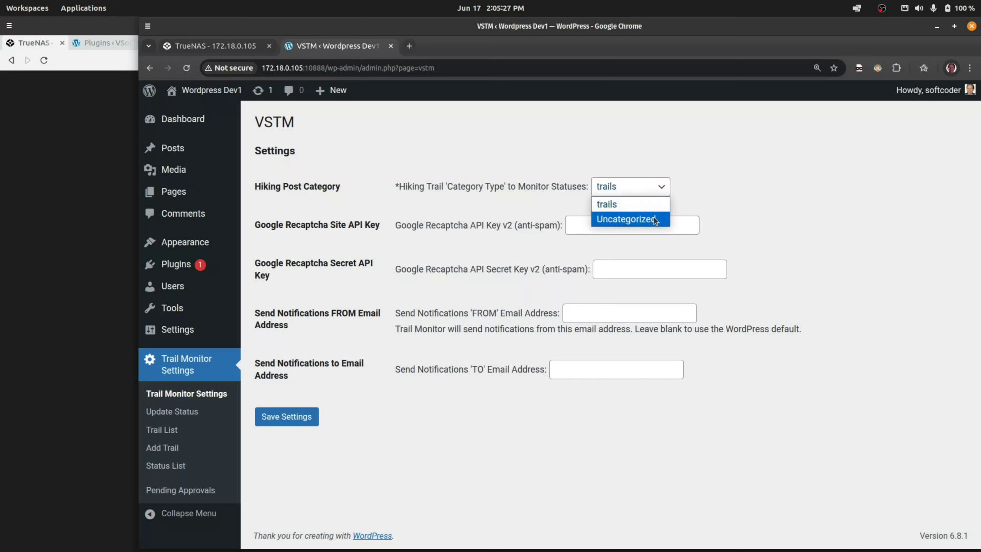
{"action": "left_click", "coordinate": [620, 205]}
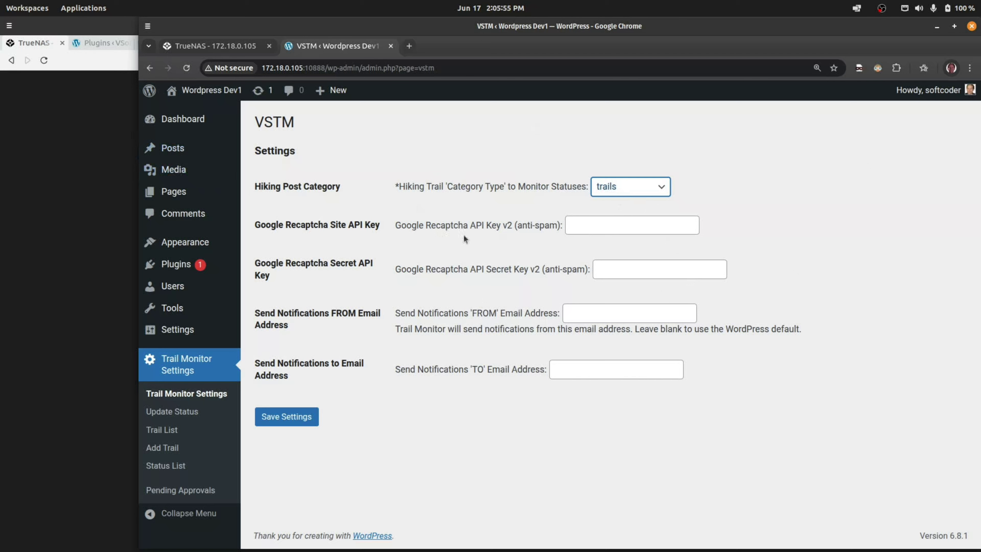
Go through the Google Recaptcha key and notification FROM and TO e-mail fields, leaving them empty, and save the Trail Monitor settings.
{"action": "left_click", "coordinate": [601, 232]}
{"action": "left_click", "coordinate": [622, 272]}
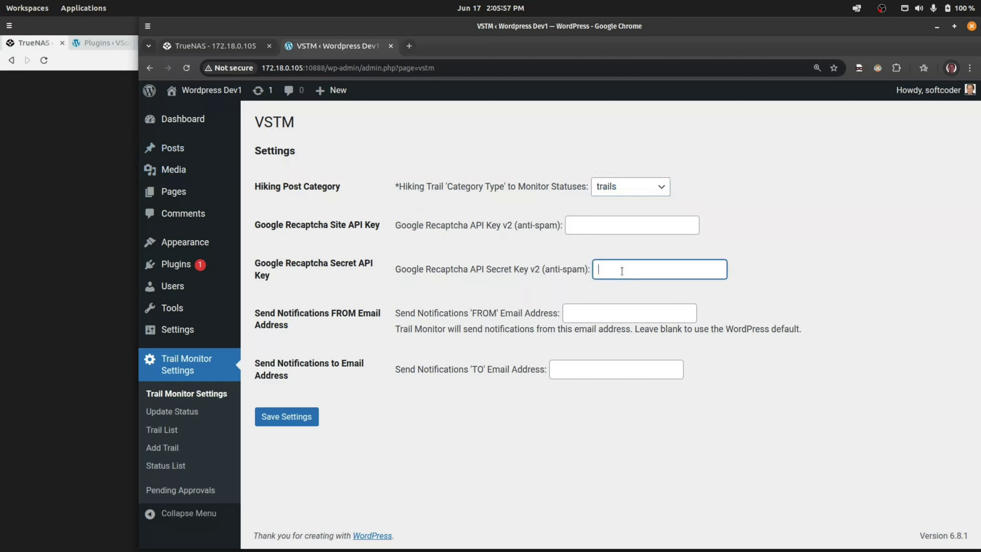
{"action": "left_click", "coordinate": [601, 230]}
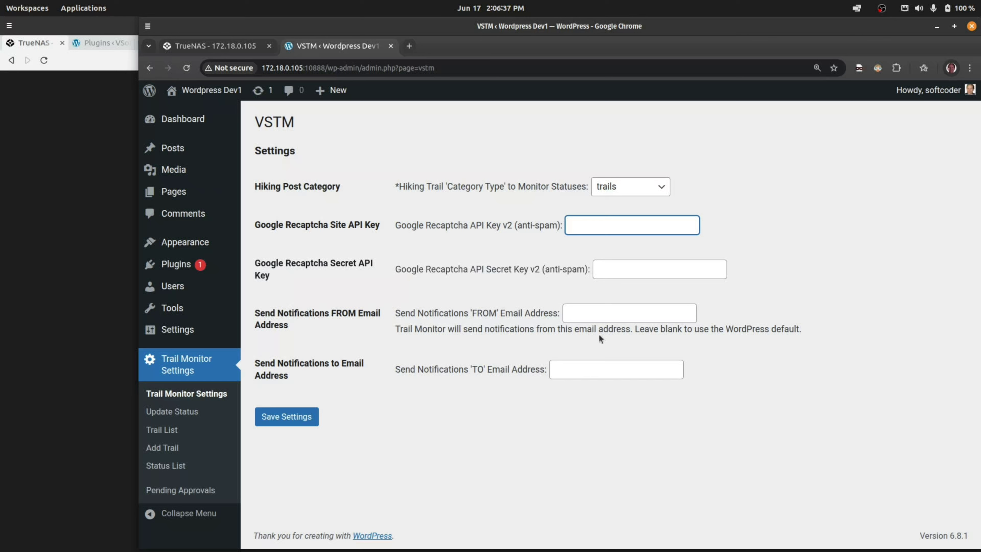
{"action": "left_click", "coordinate": [589, 314]}
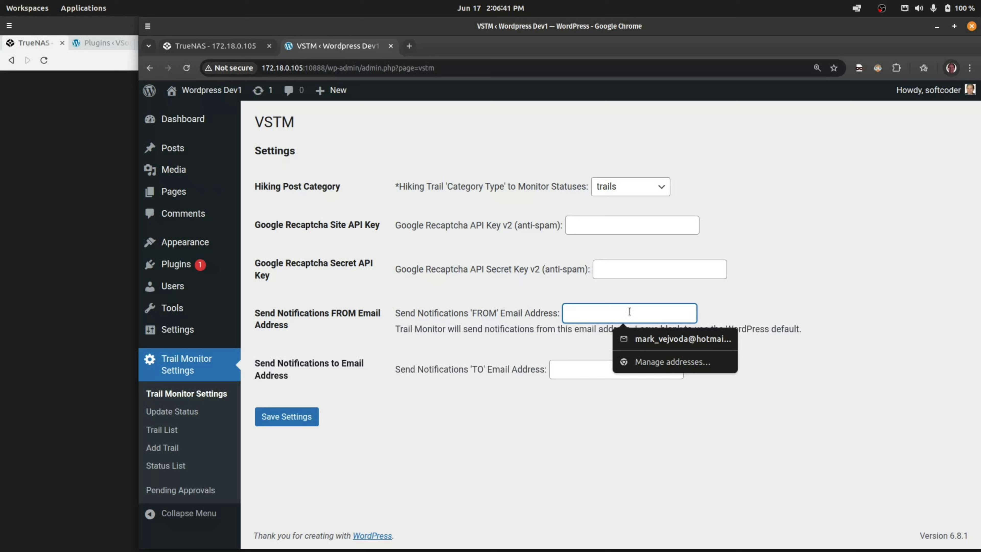
{"action": "left_click", "coordinate": [473, 339]}
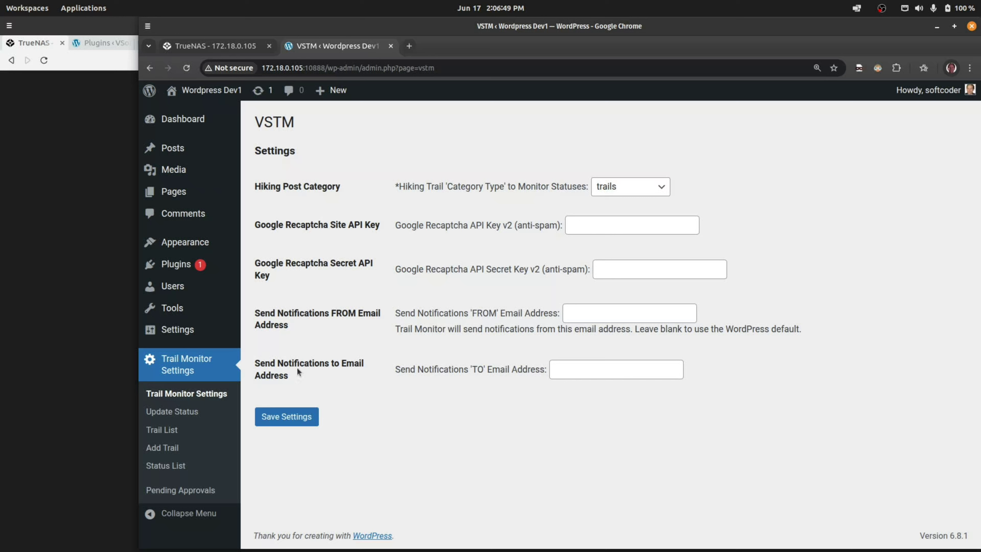
{"action": "left_click", "coordinate": [576, 372]}
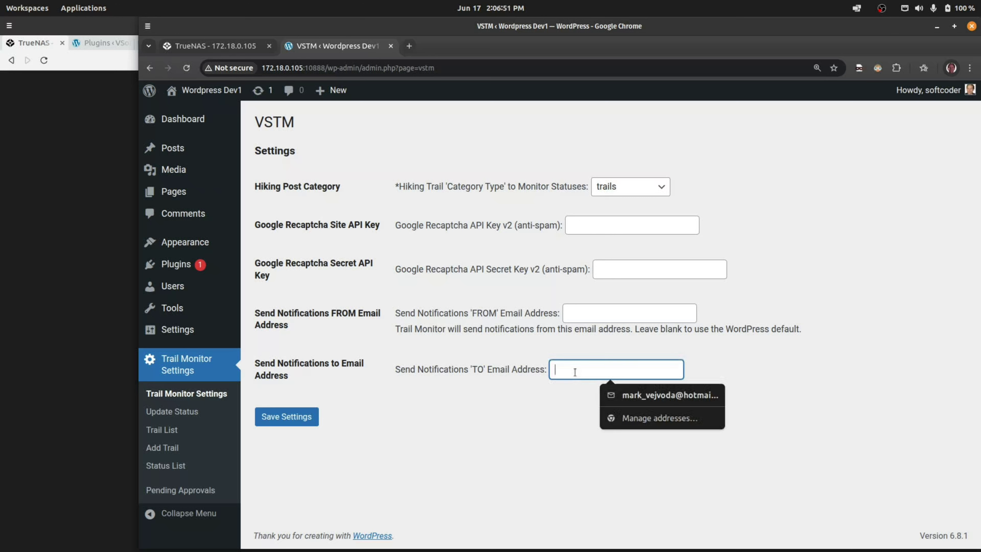
{"action": "left_click", "coordinate": [518, 415]}
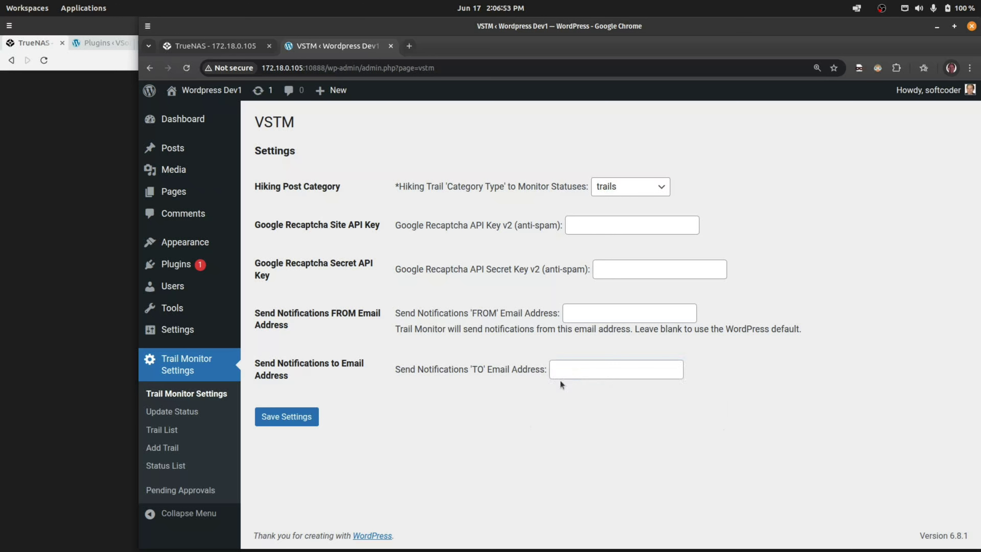
{"action": "left_click", "coordinate": [565, 372]}
{"action": "left_click", "coordinate": [540, 400]}
{"action": "left_click", "coordinate": [299, 417]}
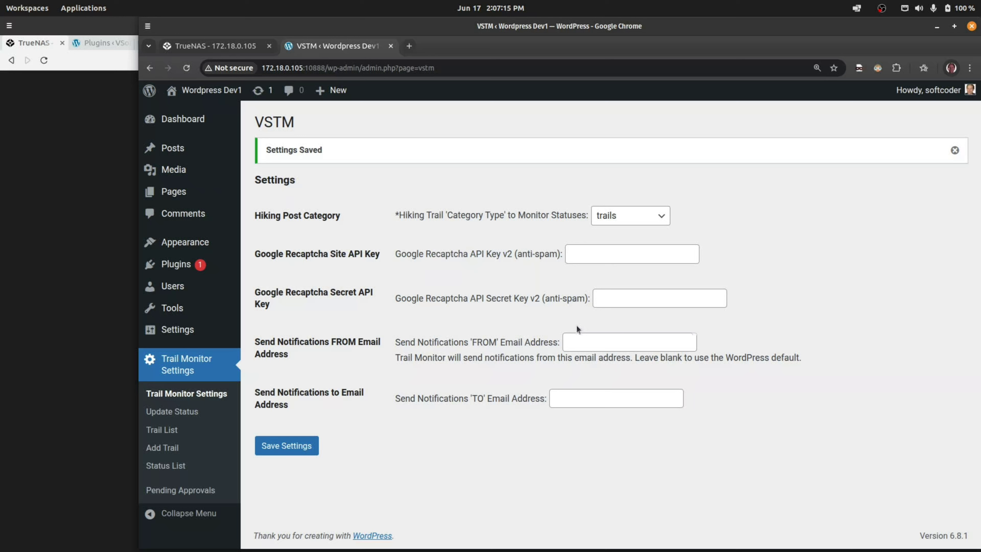
View Trail Monitor's Update Status page and Trail List, and add a status named Dry in the Status List with sort order 1 and no color code.
{"action": "left_click", "coordinate": [184, 413]}
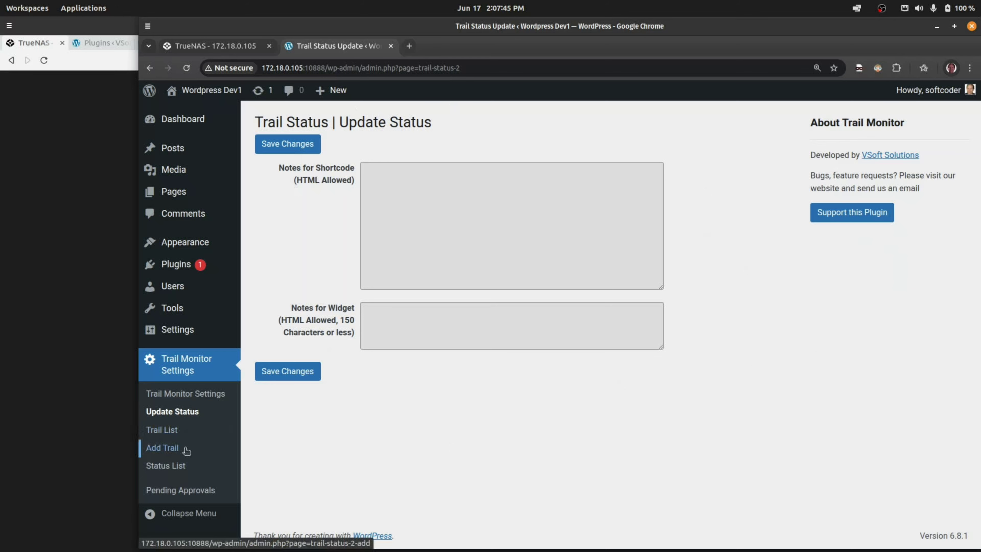
{"action": "left_click", "coordinate": [157, 434]}
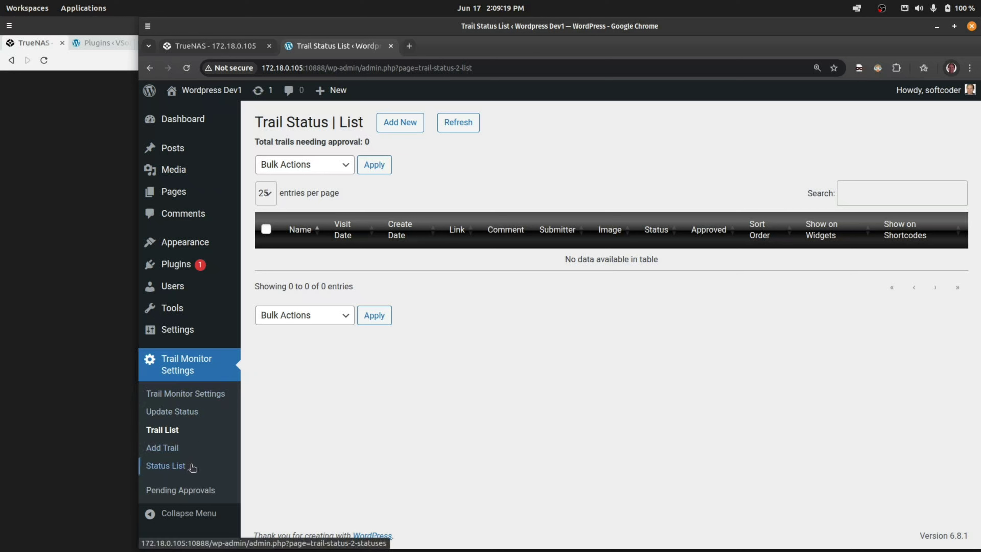
{"action": "left_click", "coordinate": [163, 468]}
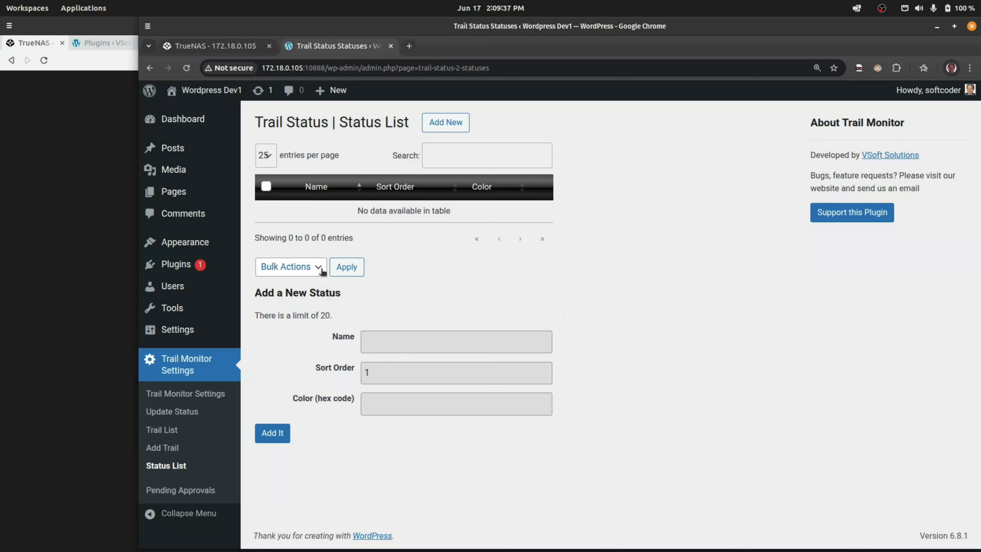
{"action": "left_click", "coordinate": [459, 342]}
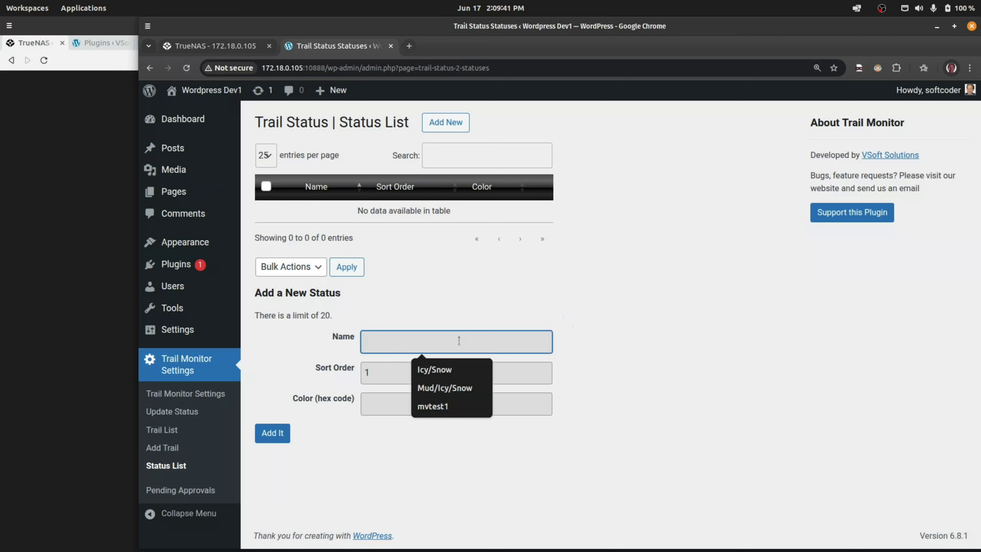
{"action": "type", "text": "Dry"}
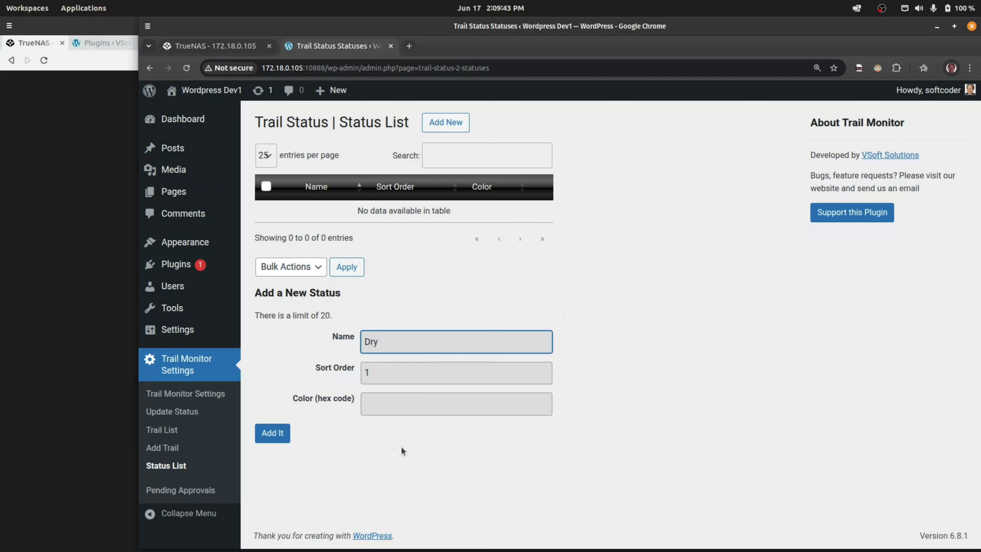
{"action": "left_click", "coordinate": [277, 436]}
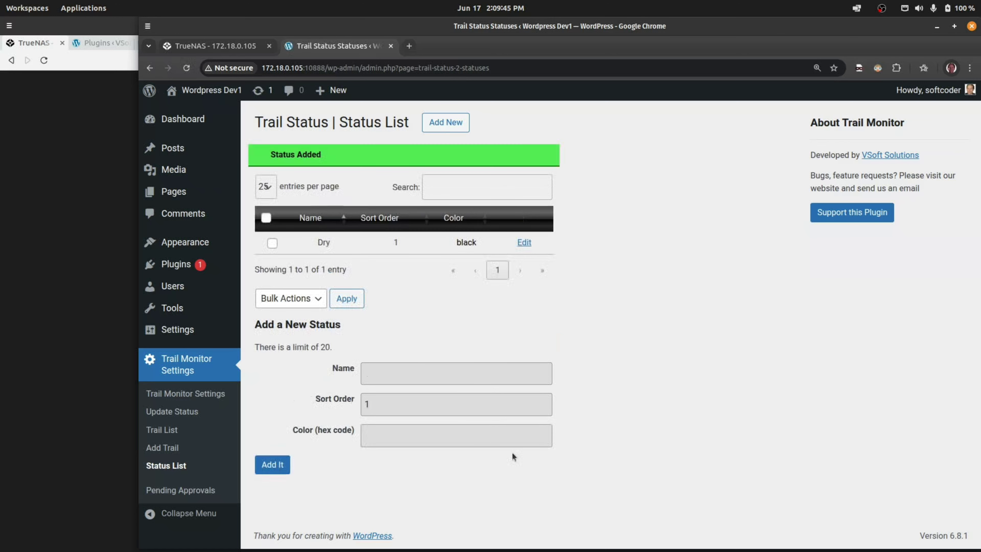
Add two more trail statuses named Wet and Variable, both with sort order 1 and no color code.
{"action": "left_click", "coordinate": [429, 372]}
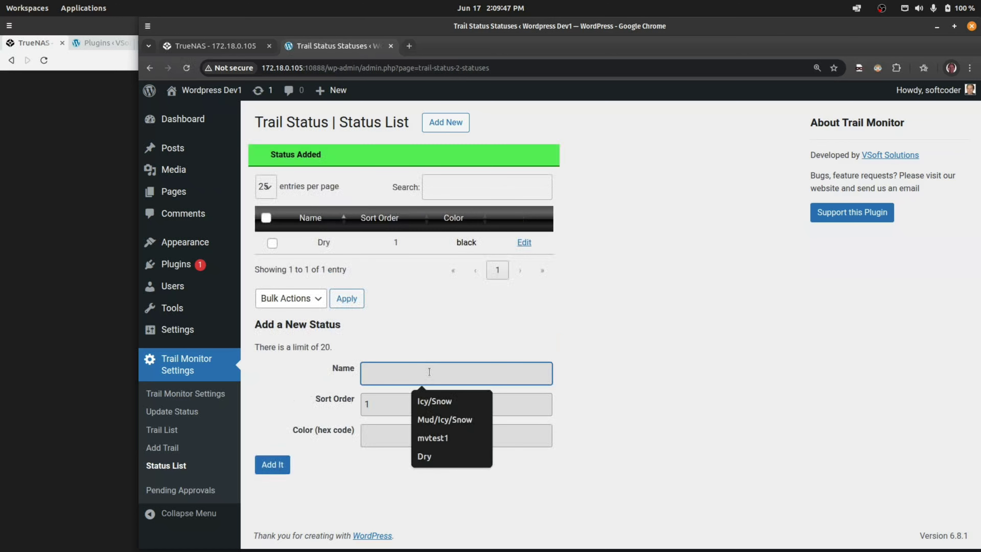
{"action": "type", "text": "Wet"}
{"action": "left_click", "coordinate": [282, 466]}
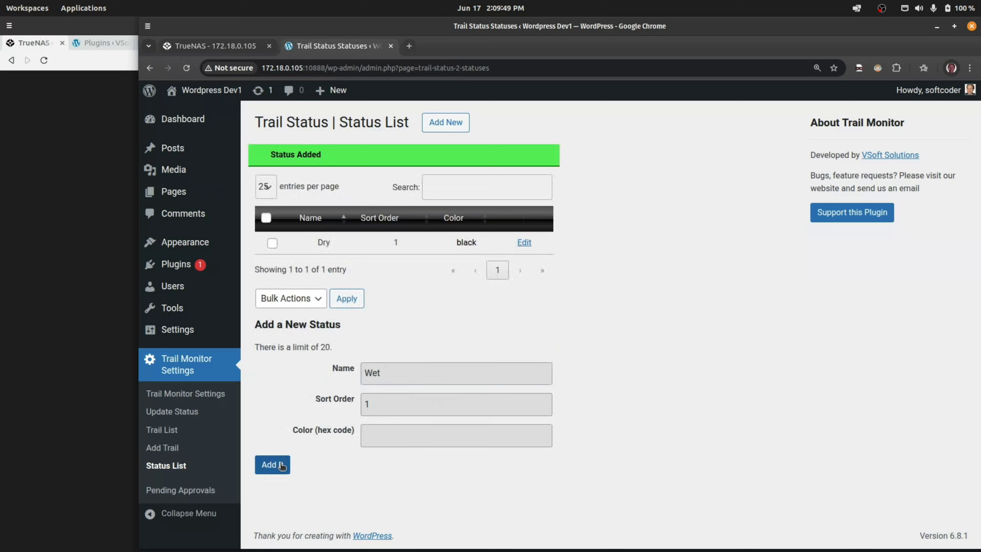
{"action": "left_click", "coordinate": [403, 393]}
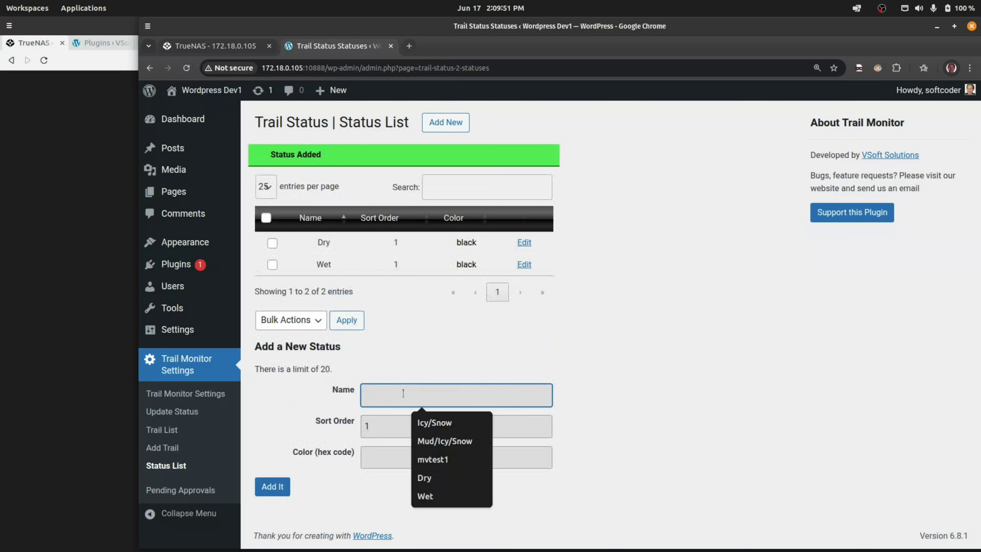
{"action": "type", "text": "Variable"}
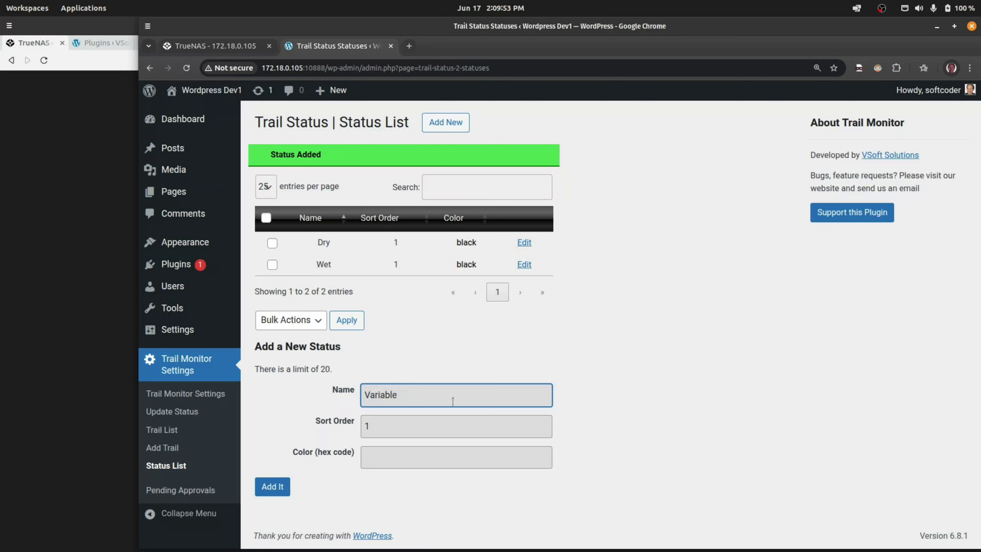
{"action": "key", "text": "Return"}
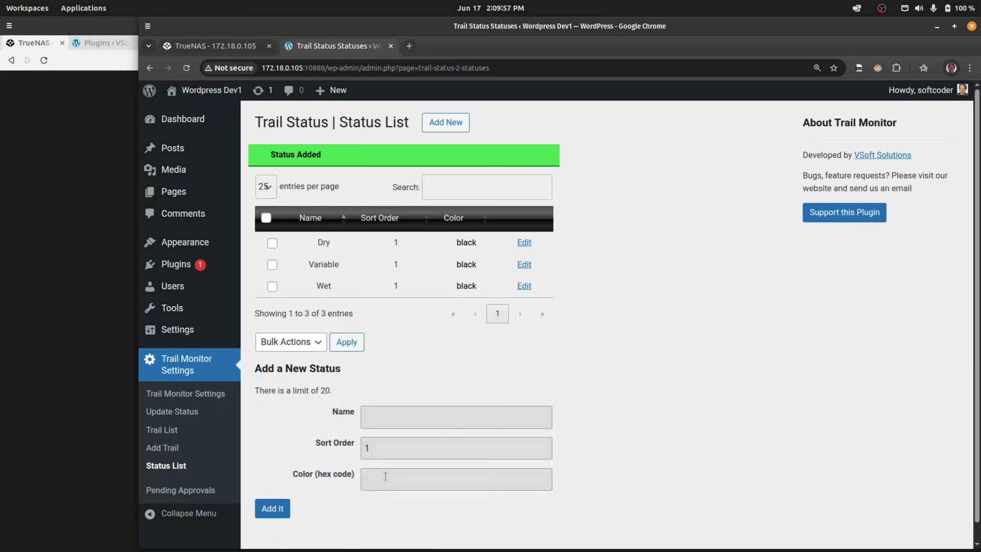
Add two more trail statuses named Snow Covered and Snowshoe packed, both with sort order 1 and no color code.
{"action": "left_click", "coordinate": [399, 417]}
{"action": "type", "text": "Snow"}
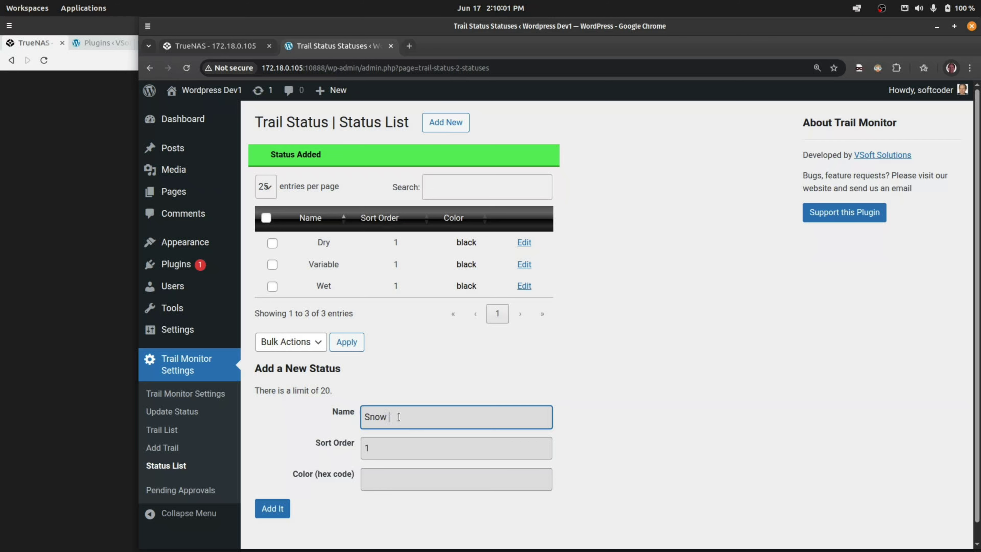
{"action": "type", "text": " Covered"}
{"action": "left_click", "coordinate": [272, 509]}
{"action": "left_click", "coordinate": [405, 437]}
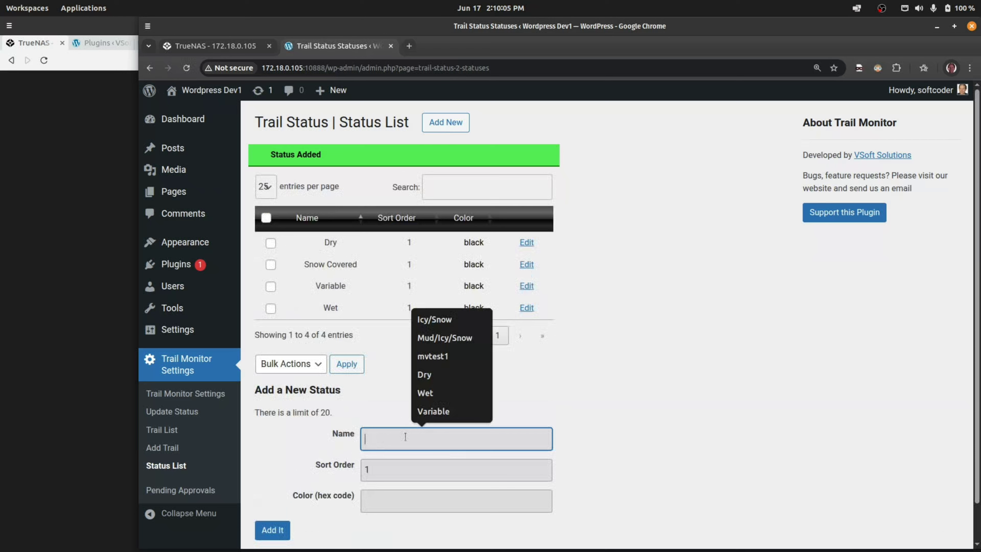
{"action": "type", "text": "Snowshoe pac"}
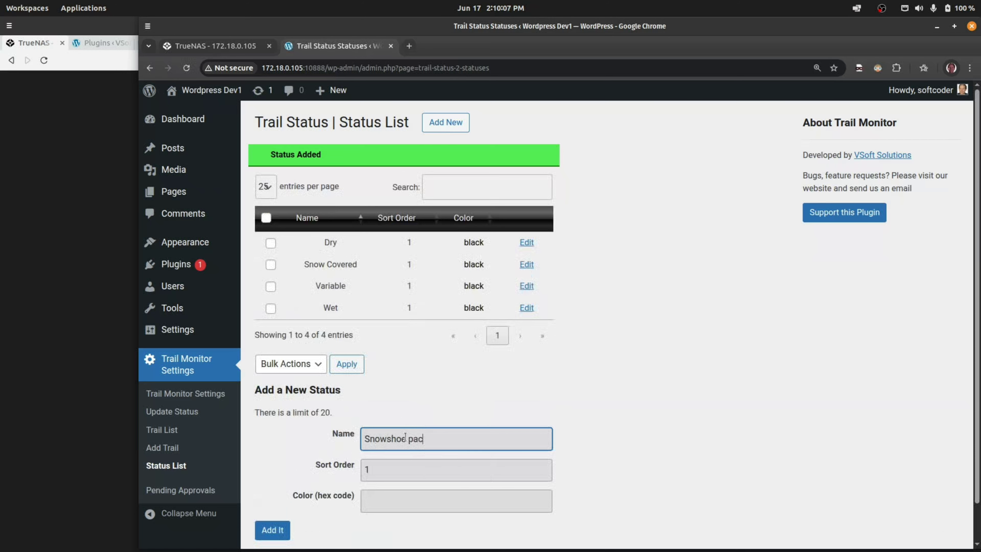
{"action": "type", "text": "ked"}
{"action": "left_click", "coordinate": [273, 530]}
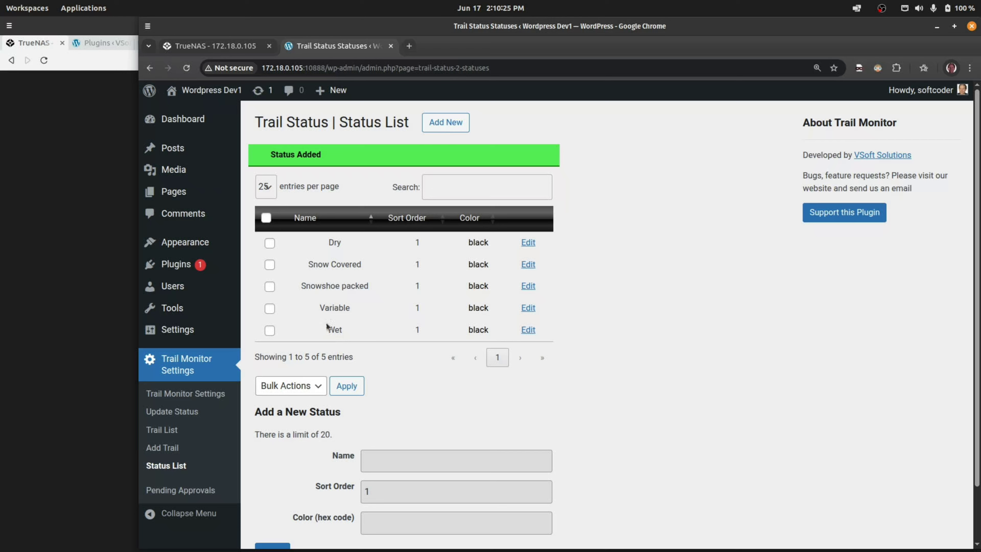
Edit the Variable status in the Status List, set its color to red and save it.
{"action": "left_click", "coordinate": [528, 307]}
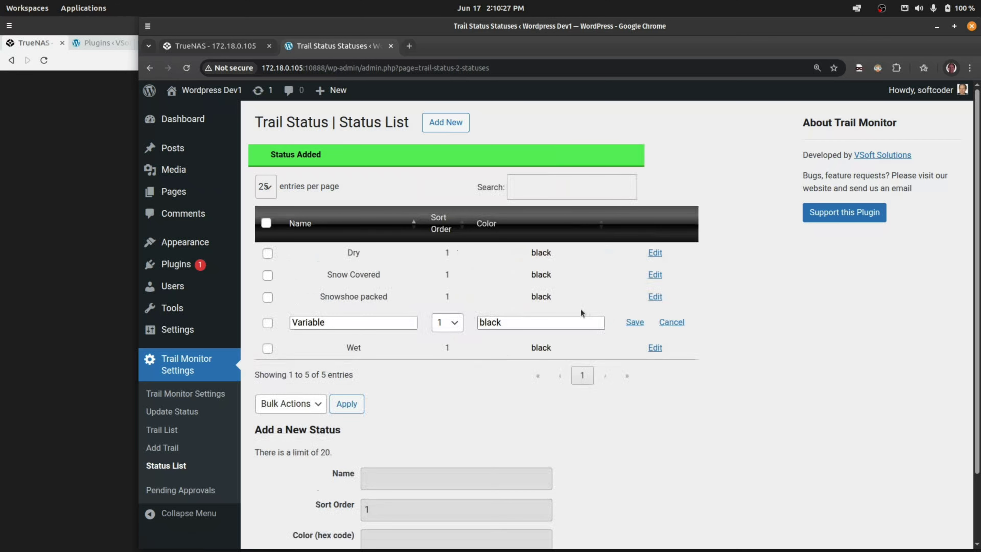
{"action": "left_click_drag", "start_coordinate": [598, 323], "coordinate": [453, 320]}
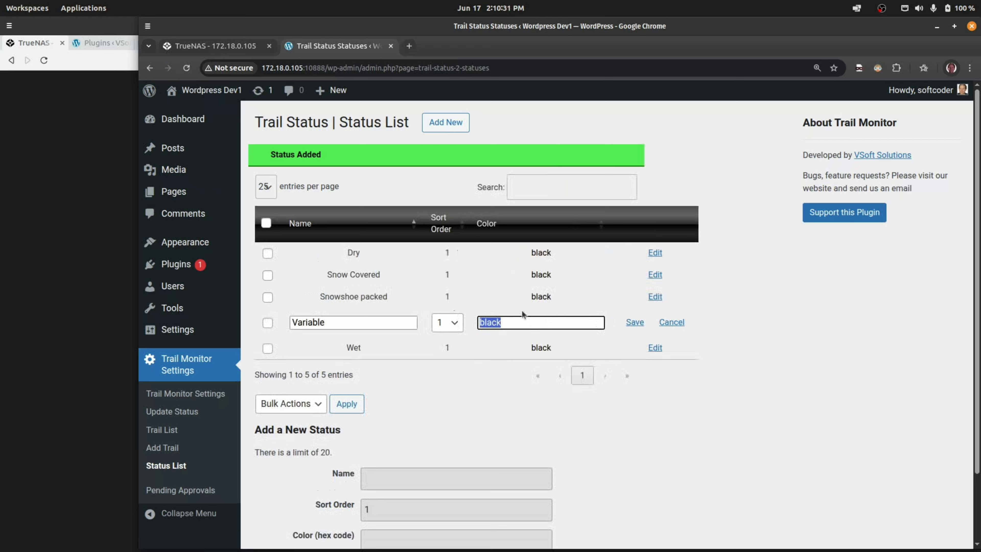
{"action": "type", "text": "red"}
{"action": "left_click", "coordinate": [642, 323]}
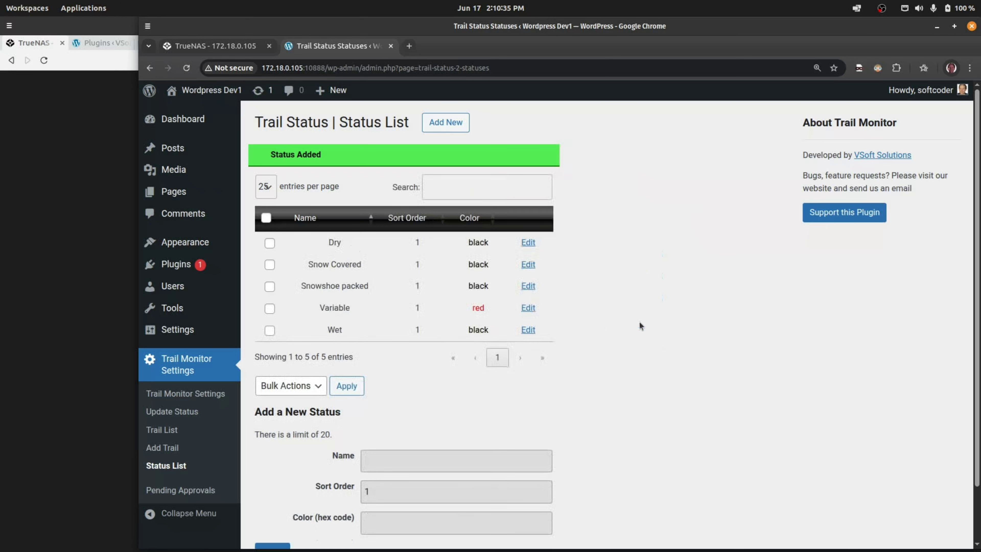
{"action": "double_click", "coordinate": [479, 307]}
{"action": "left_click", "coordinate": [561, 311]}
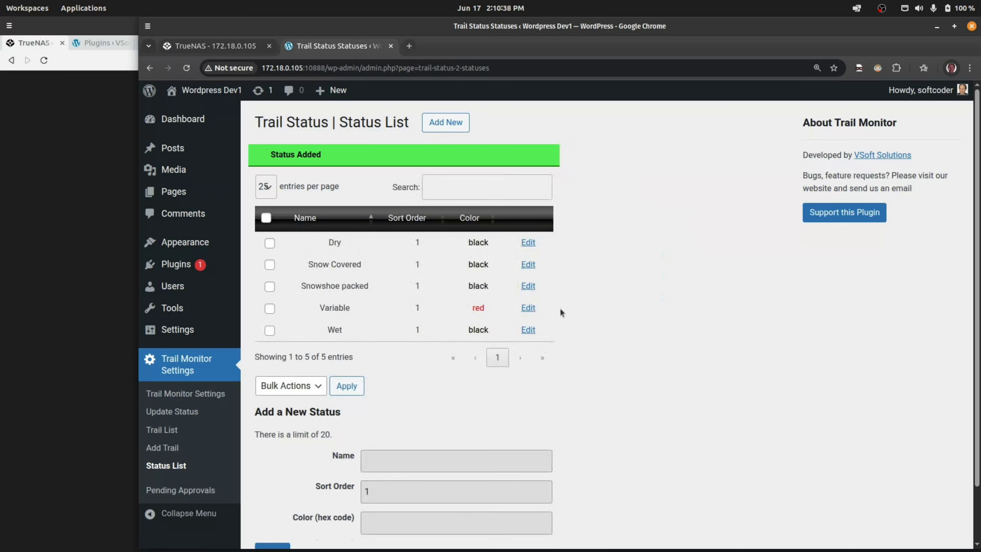
View the Update Status page and the Trail List, and open the Add Trail form.
{"action": "left_click", "coordinate": [185, 413]}
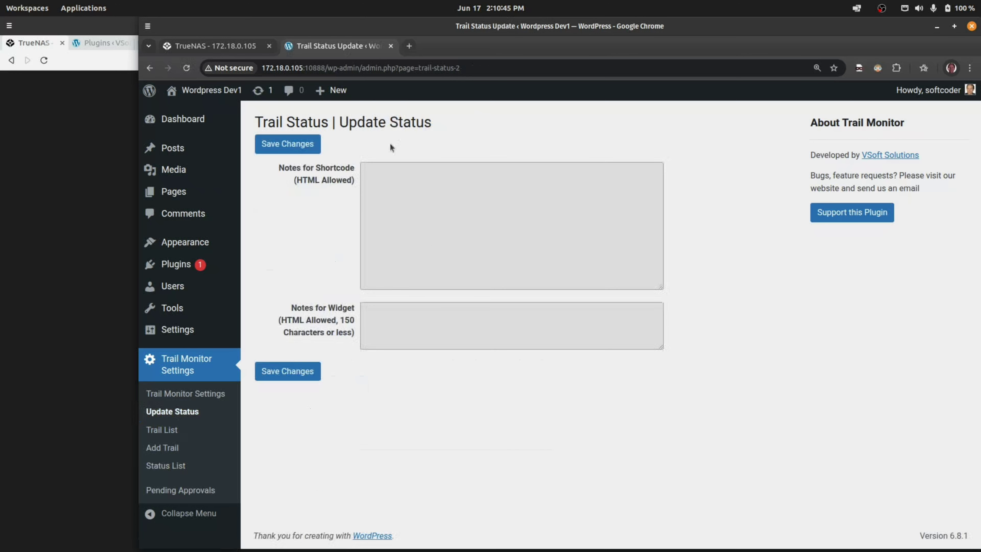
{"action": "left_click", "coordinate": [176, 432]}
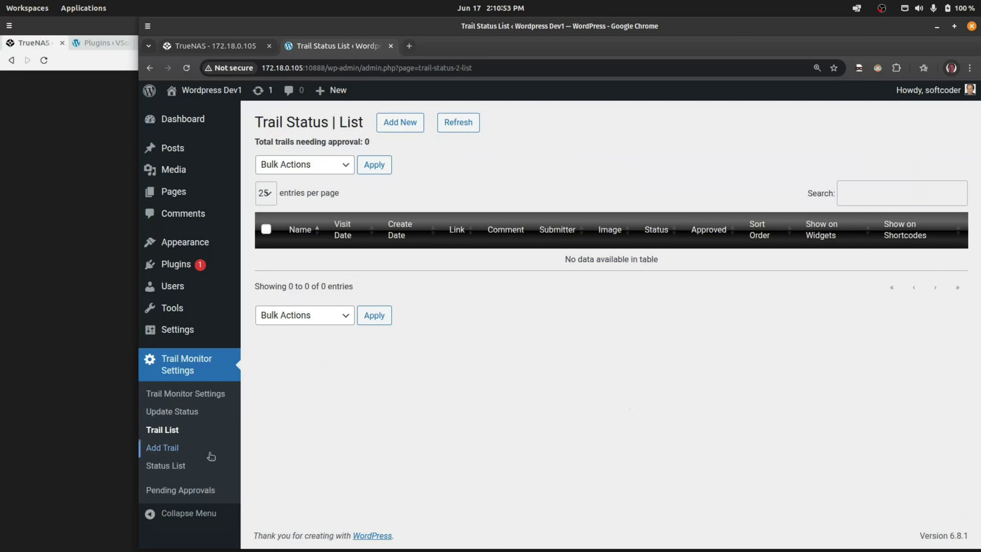
{"action": "left_click", "coordinate": [167, 452]}
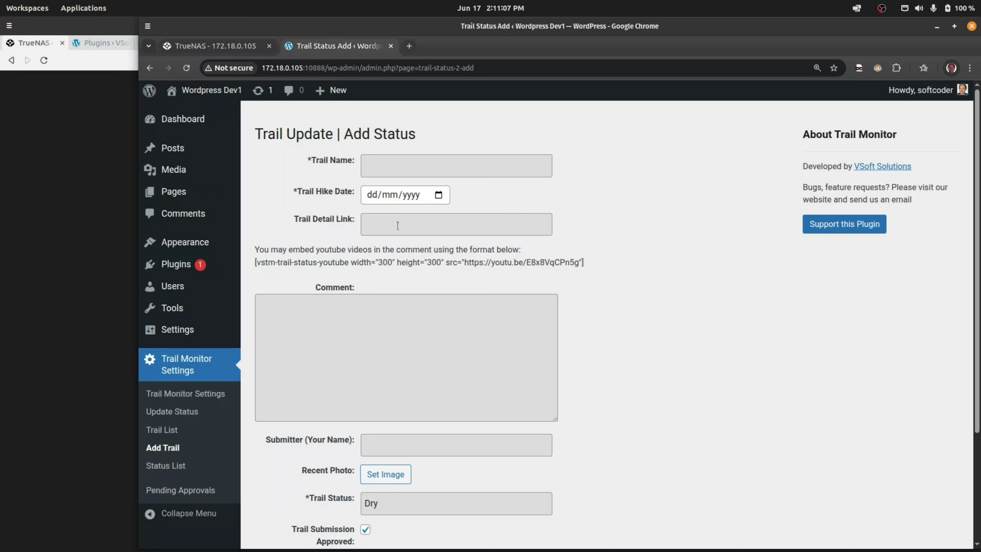
Look through the Add Trail form, including the YouTube embed format for comments and the Trail Status choices.
{"action": "left_click", "coordinate": [426, 317]}
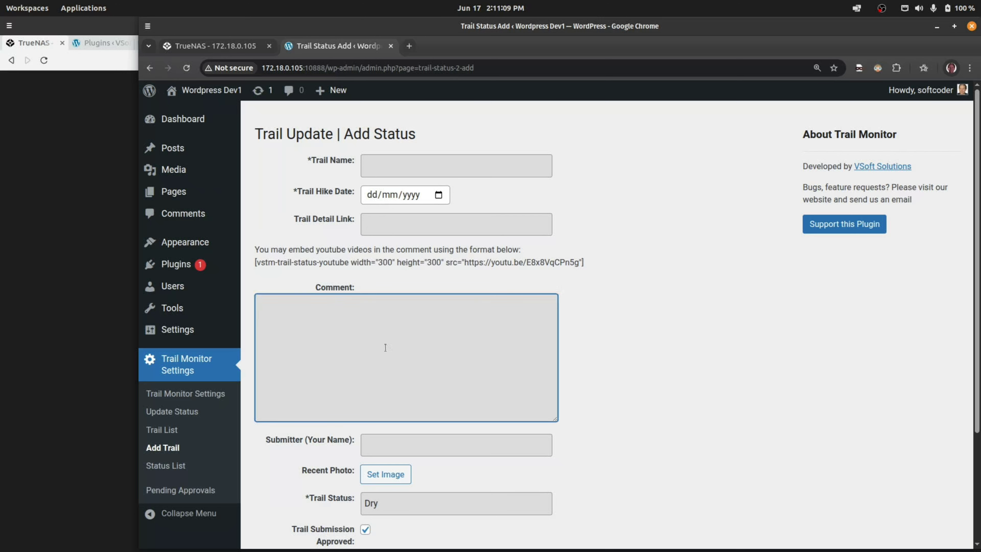
{"action": "left_click_drag", "start_coordinate": [255, 265], "coordinate": [568, 263]}
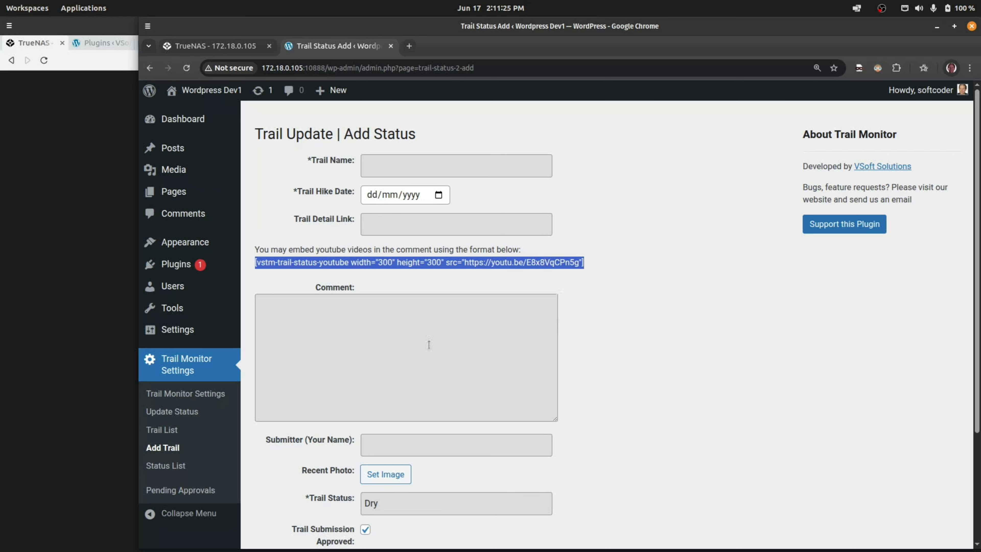
{"action": "scroll", "coordinate": [443, 410], "scroll_direction": "down", "scroll_amount": 2}
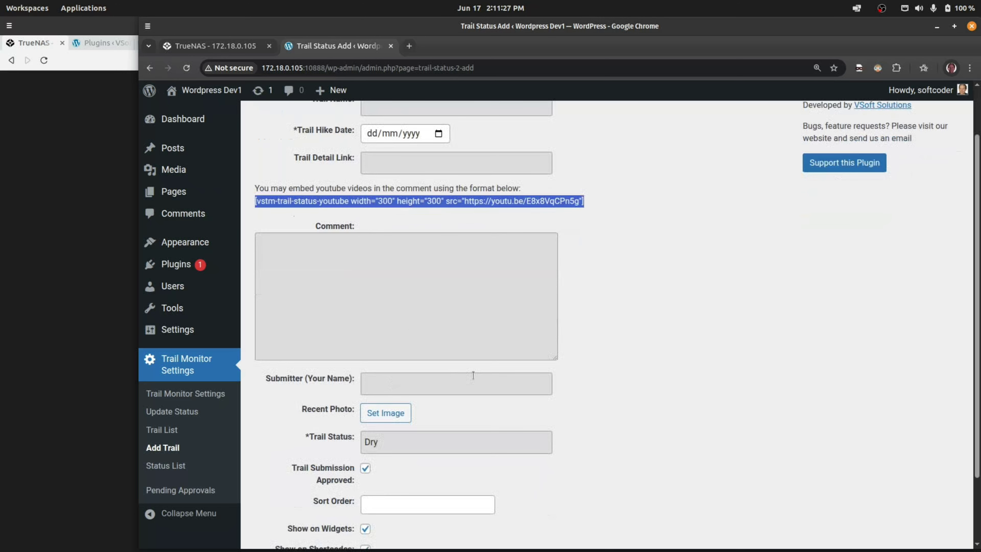
{"action": "scroll", "coordinate": [473, 374], "scroll_direction": "down", "scroll_amount": 3}
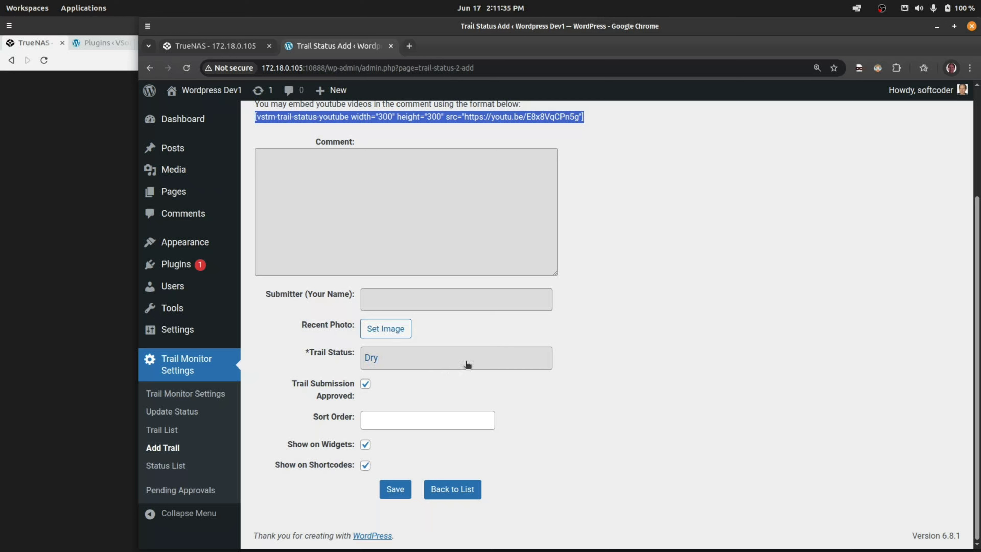
{"action": "left_click", "coordinate": [484, 361]}
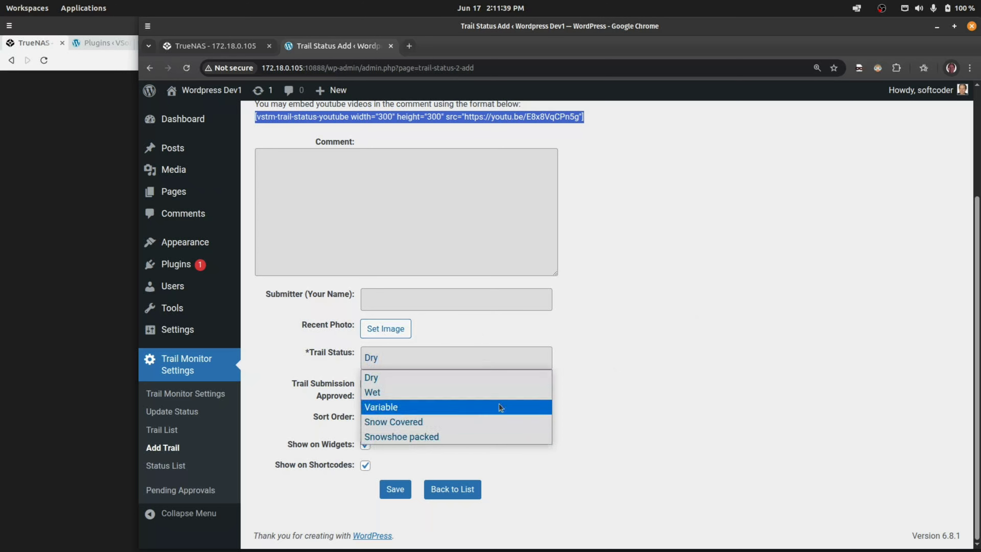
{"action": "key", "text": "Escape"}
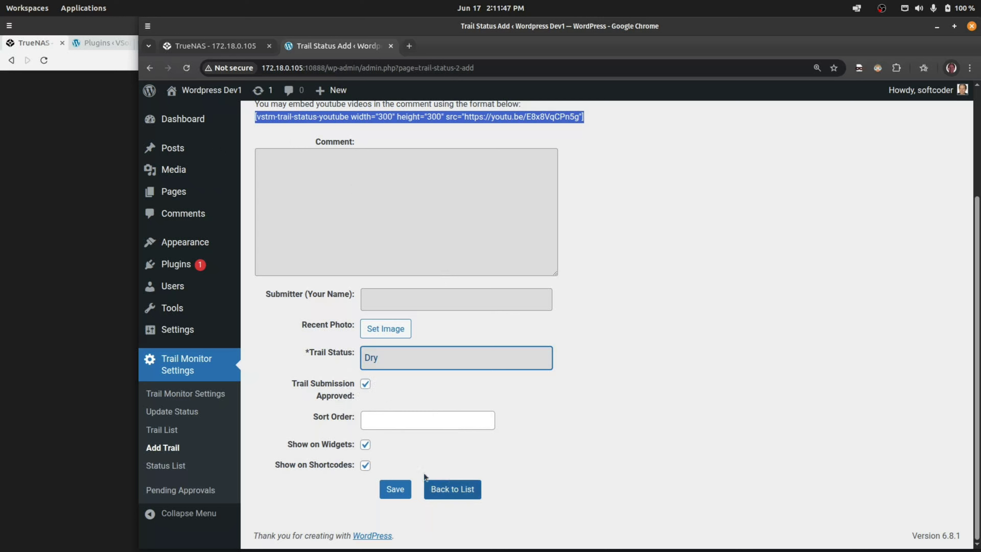
{"action": "scroll", "coordinate": [561, 404], "scroll_direction": "up", "scroll_amount": 4}
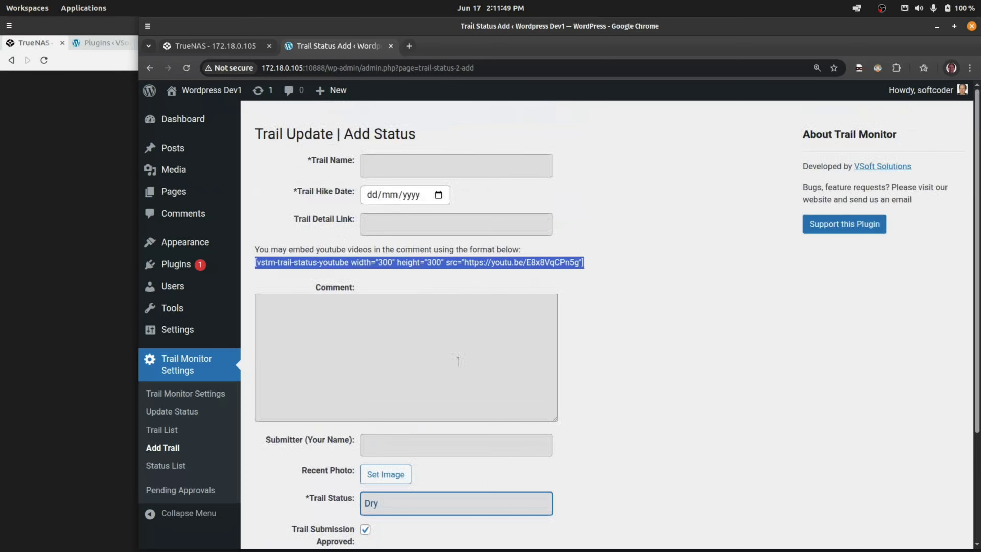
{"action": "right_click", "coordinate": [452, 163]}
{"action": "left_click", "coordinate": [430, 165]}
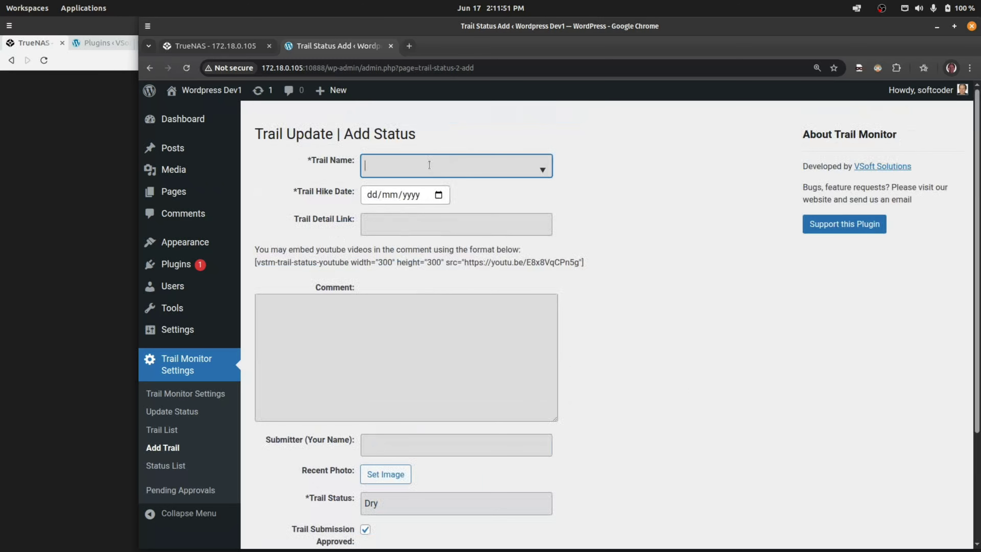
{"action": "type", "text": "dfsgdfgdfg"}
{"action": "left_click_drag", "start_coordinate": [421, 165], "coordinate": [350, 163]}
{"action": "key", "text": "BackSpace"}
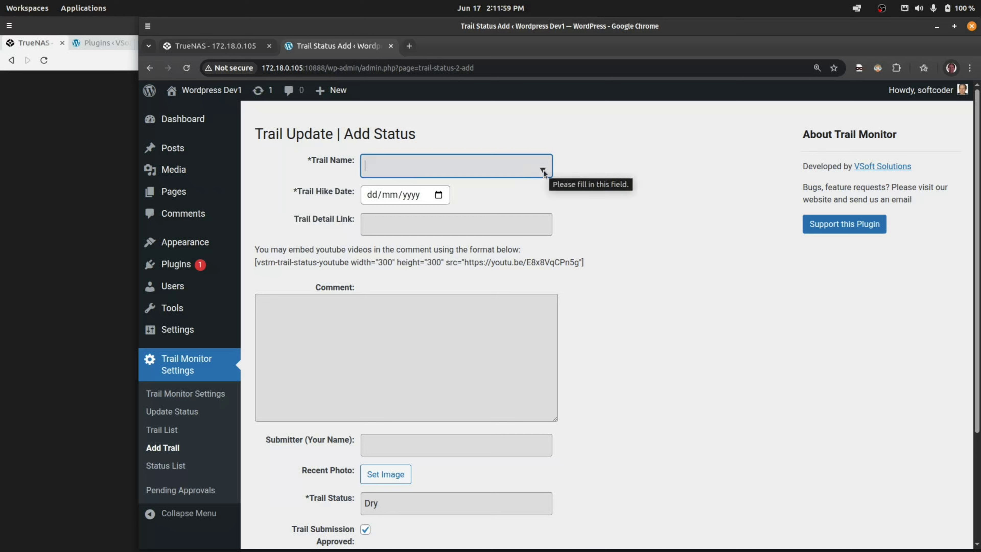
Choose the suggested post My Test Trail #1 as the trail name and set the hike date to 06/06/2025.
{"action": "mouse_move", "coordinate": [182, 152]}
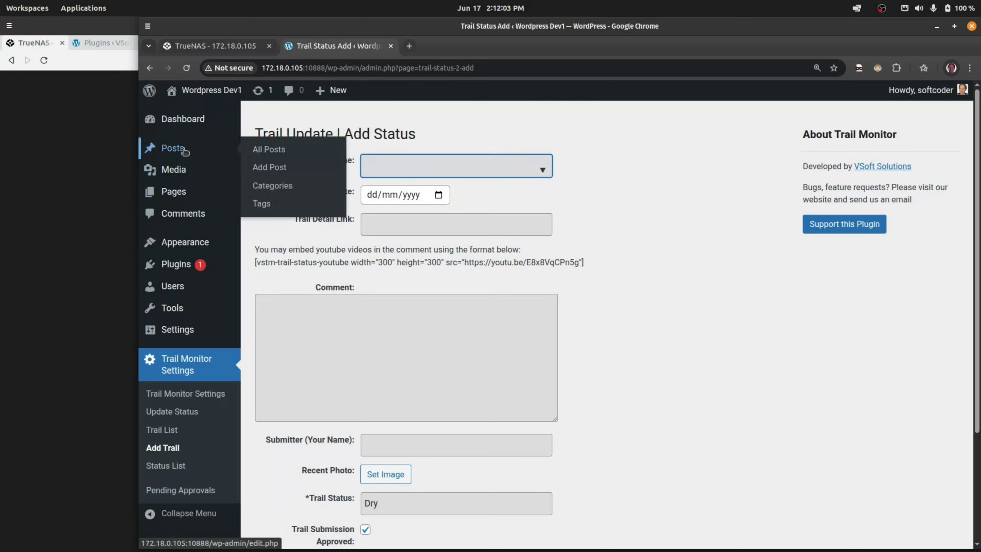
{"action": "left_click", "coordinate": [543, 170]}
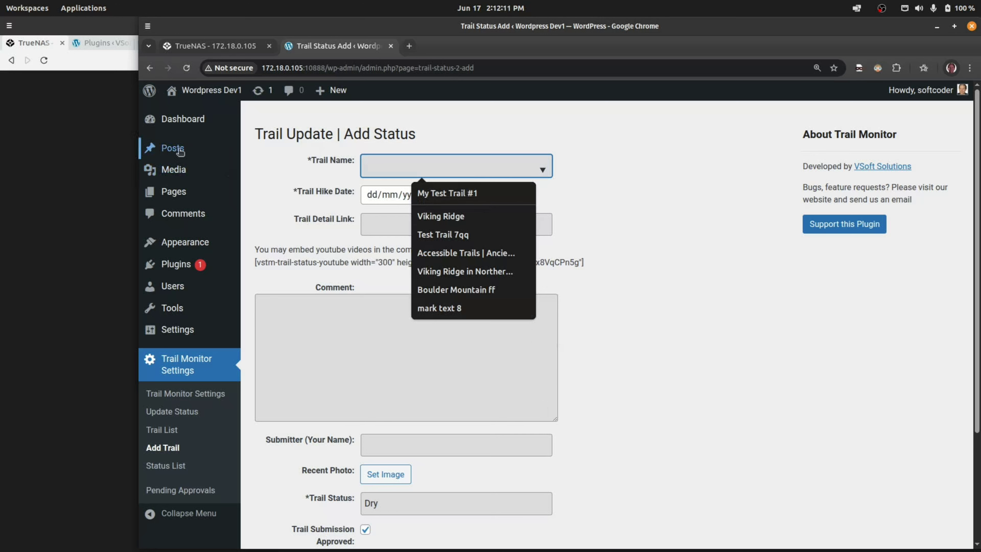
{"action": "mouse_move", "coordinate": [180, 151]}
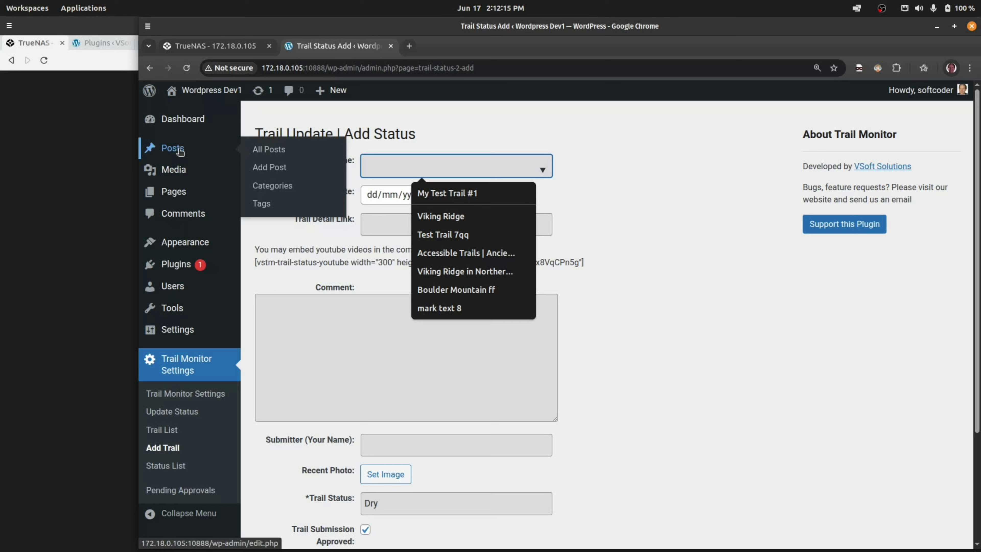
{"action": "left_click", "coordinate": [460, 194]}
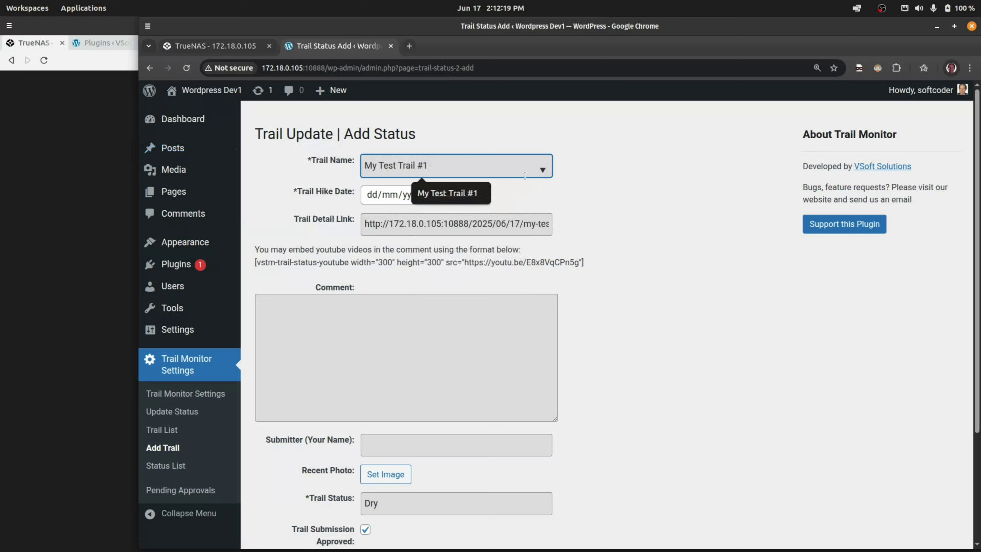
{"action": "left_click", "coordinate": [524, 205]}
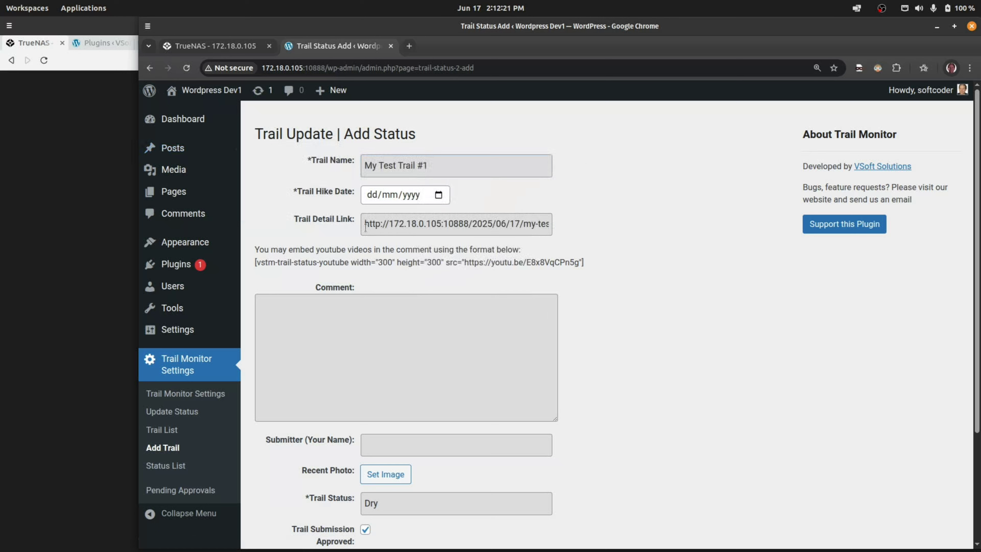
{"action": "left_click_drag", "start_coordinate": [367, 226], "coordinate": [578, 234]}
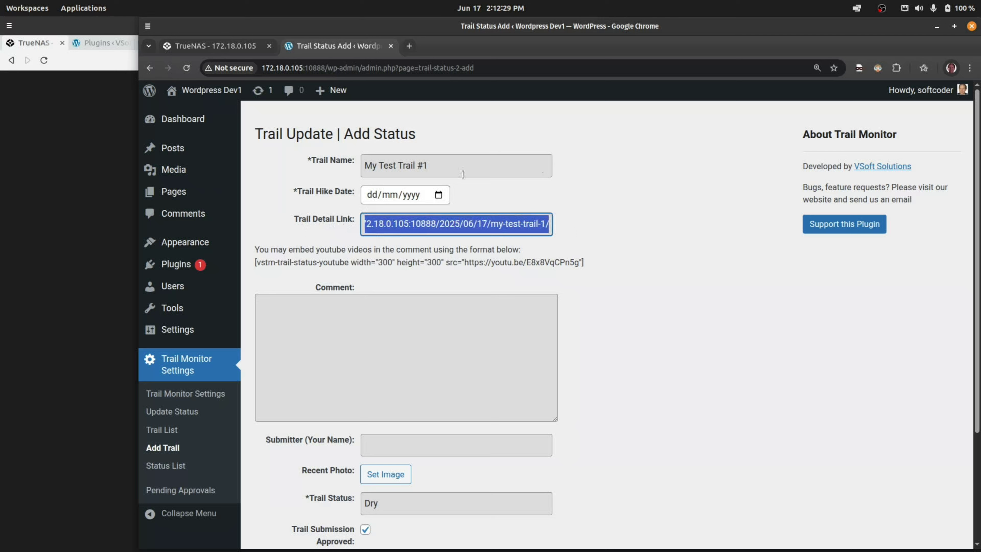
{"action": "left_click", "coordinate": [439, 195]}
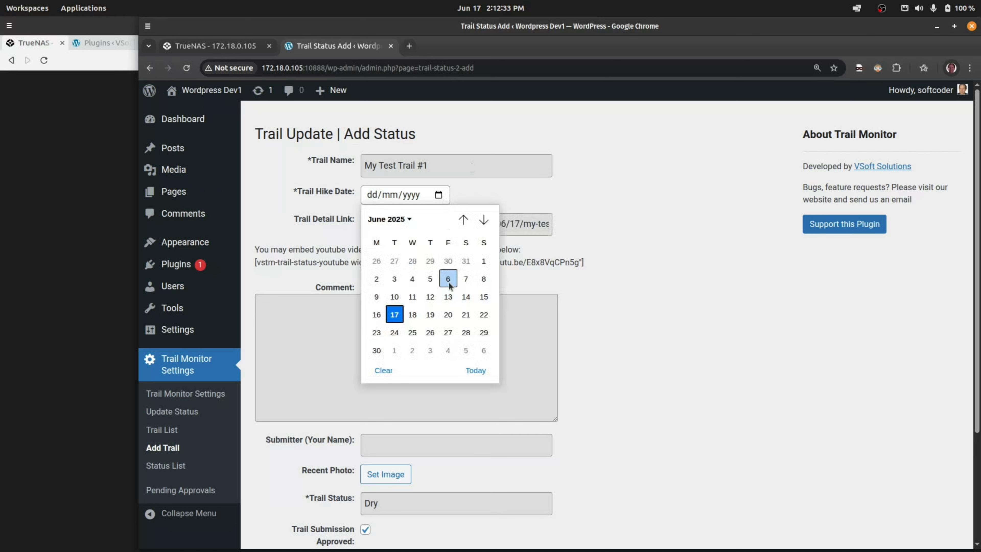
{"action": "left_click", "coordinate": [449, 279]}
Enter the comment "trail was in mixed conditions, dry for the first 3 km then required snow shoes".
{"action": "left_click", "coordinate": [367, 329]}
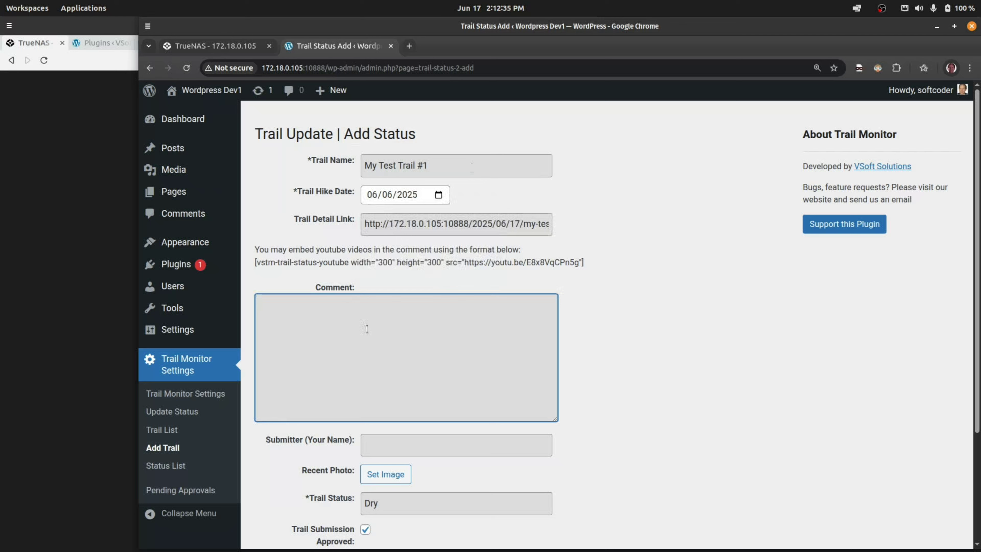
{"action": "type", "text": "trail was in mixed con"}
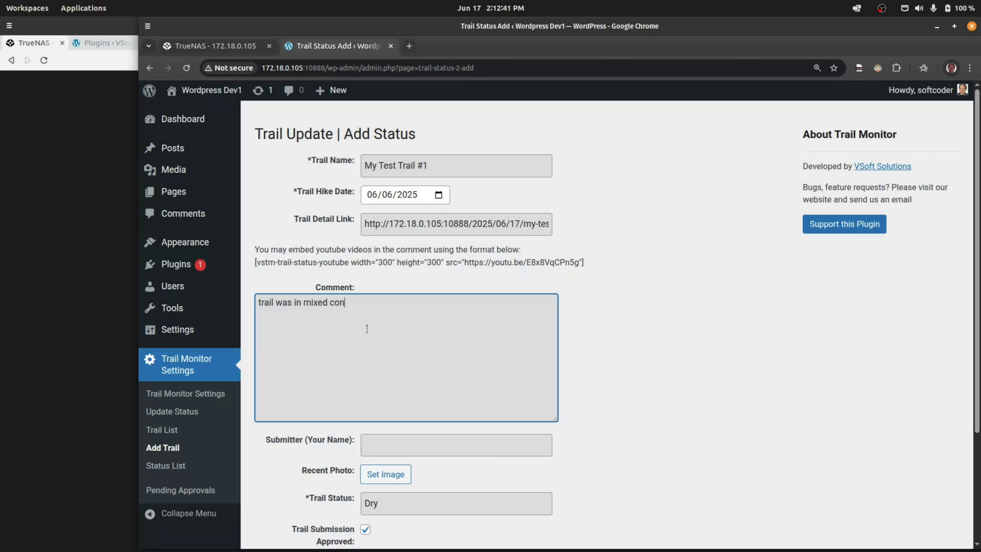
{"action": "type", "text": "ditions, dry for the first "}
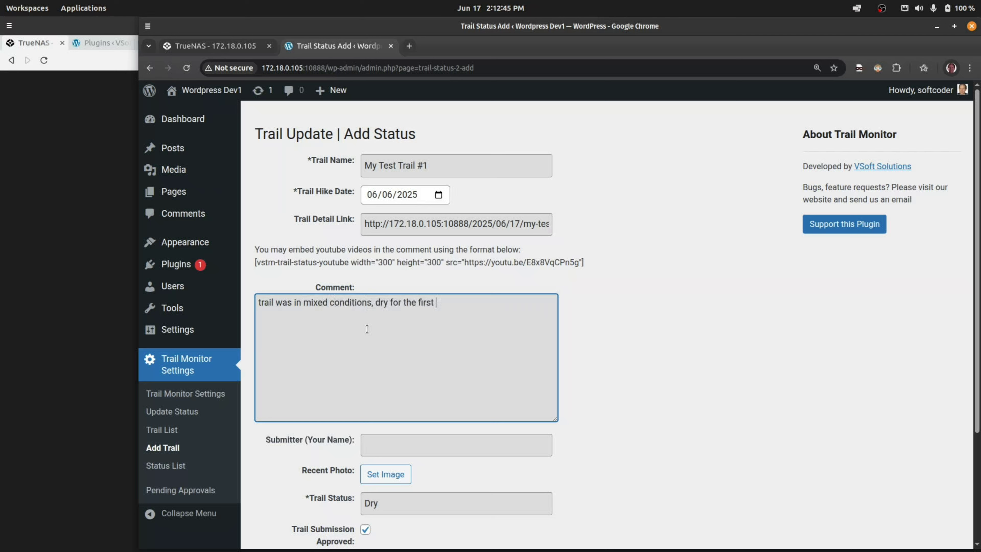
{"action": "type", "text": "3 km then required snow shoes"}
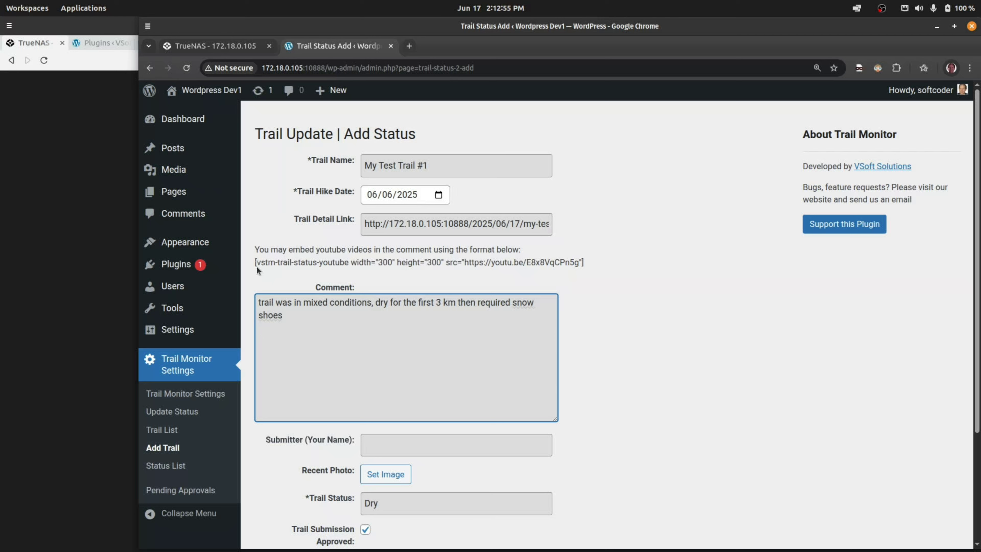
Copy the sample vstm-trail-status-youtube shortcode and paste it into the comment after a blank line.
{"action": "left_click_drag", "start_coordinate": [255, 263], "coordinate": [492, 277]}
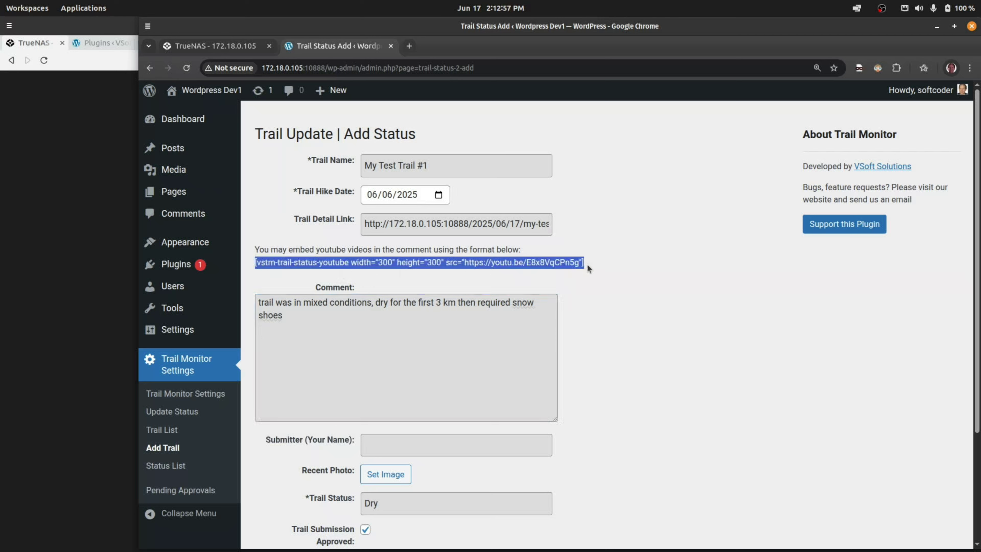
{"action": "key", "text": "ctrl+c"}
{"action": "left_click", "coordinate": [414, 336]}
{"action": "key", "text": "Return"}
{"action": "key", "text": "Return"}
{"action": "key", "text": "ctrl+v"}
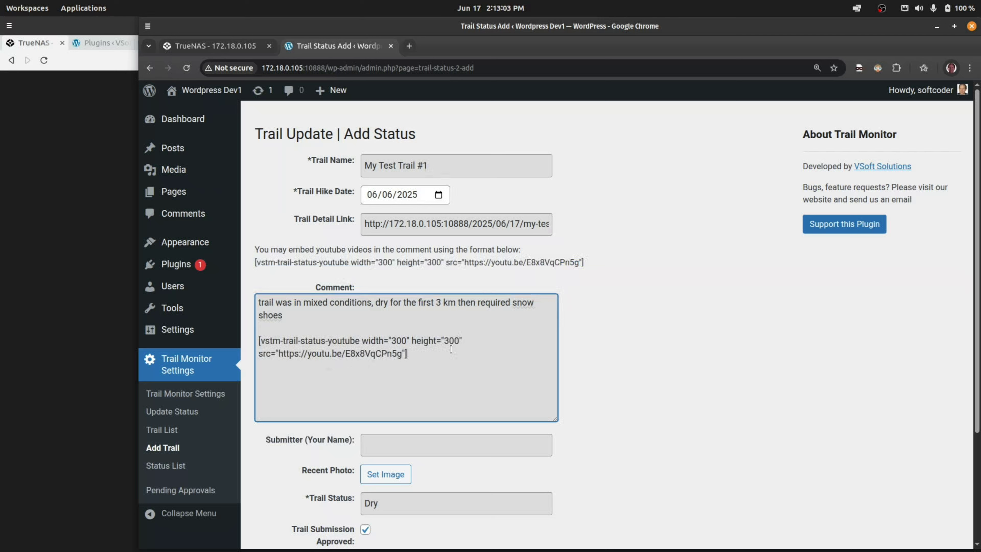
Fill in the submitter's name using the first saved suggestion.
{"action": "scroll", "coordinate": [434, 370], "scroll_direction": "down", "scroll_amount": 3}
{"action": "left_click", "coordinate": [447, 323]}
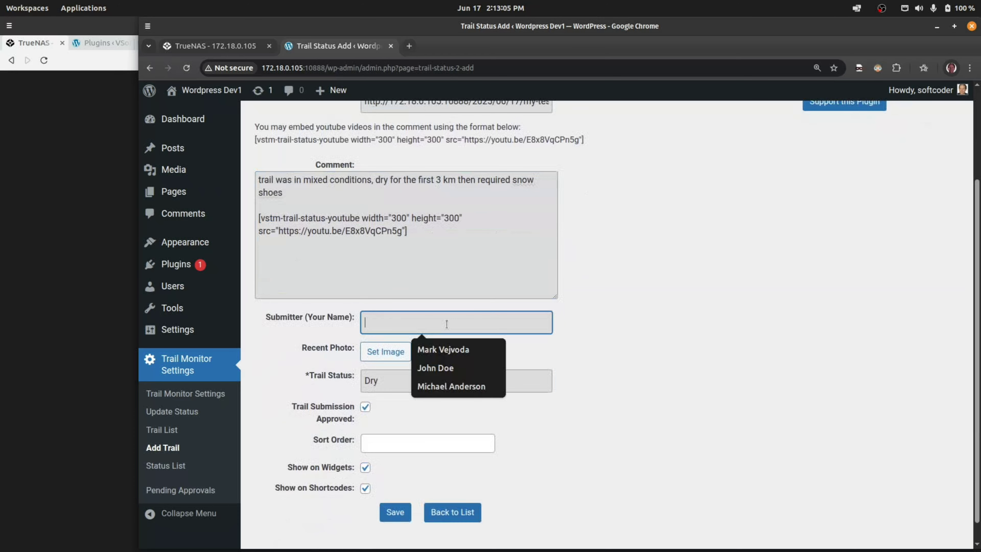
{"action": "left_click", "coordinate": [450, 350]}
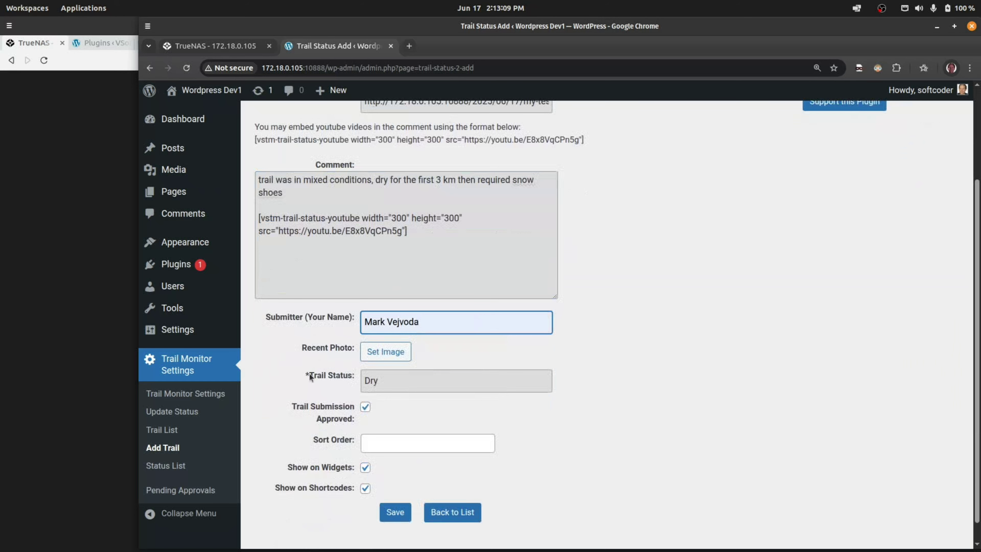
Set the trail status to Variable in the trail update form.
{"action": "left_click_drag", "start_coordinate": [311, 377], "coordinate": [306, 377]}
{"action": "scroll", "coordinate": [412, 347], "scroll_direction": "up", "scroll_amount": 3}
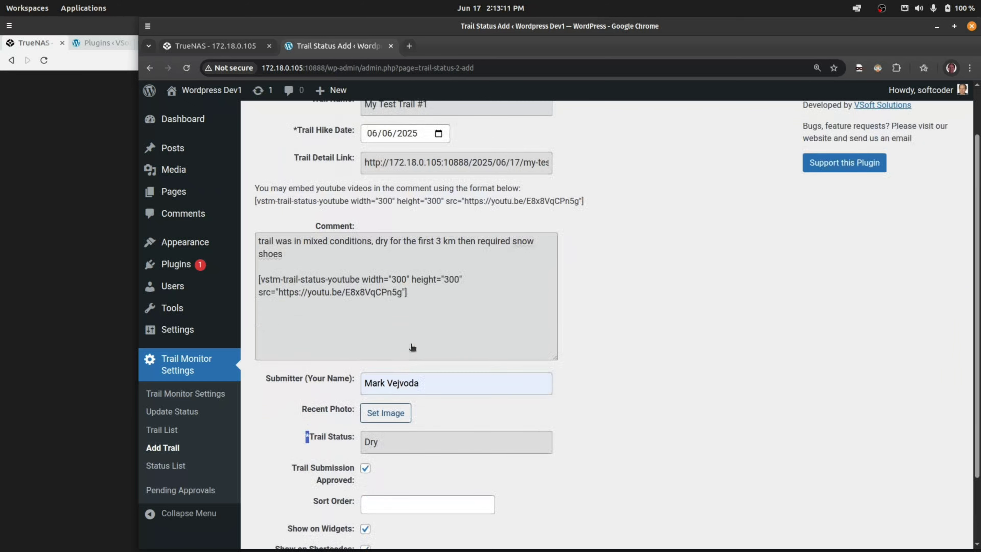
{"action": "scroll", "coordinate": [419, 349], "scroll_direction": "down", "scroll_amount": 3}
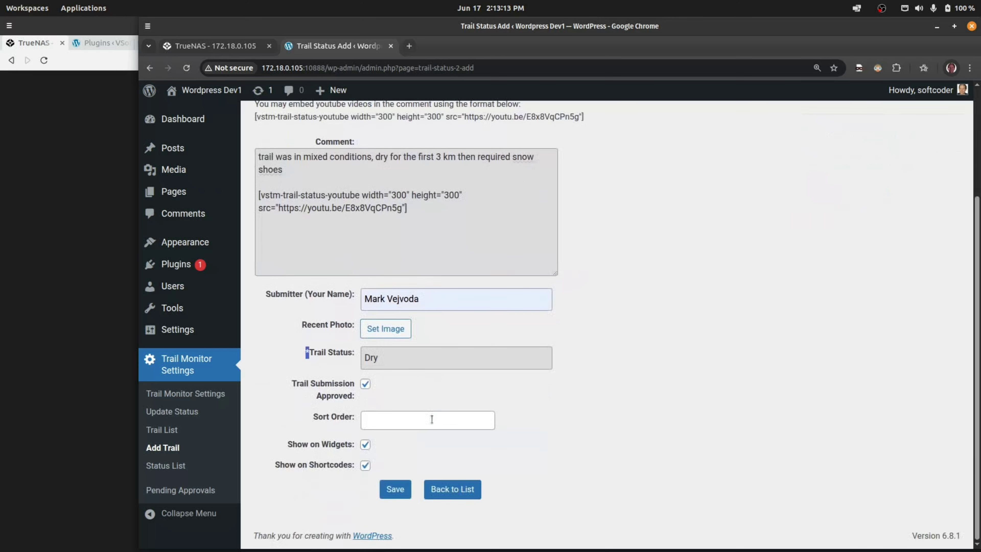
{"action": "left_click", "coordinate": [408, 363]}
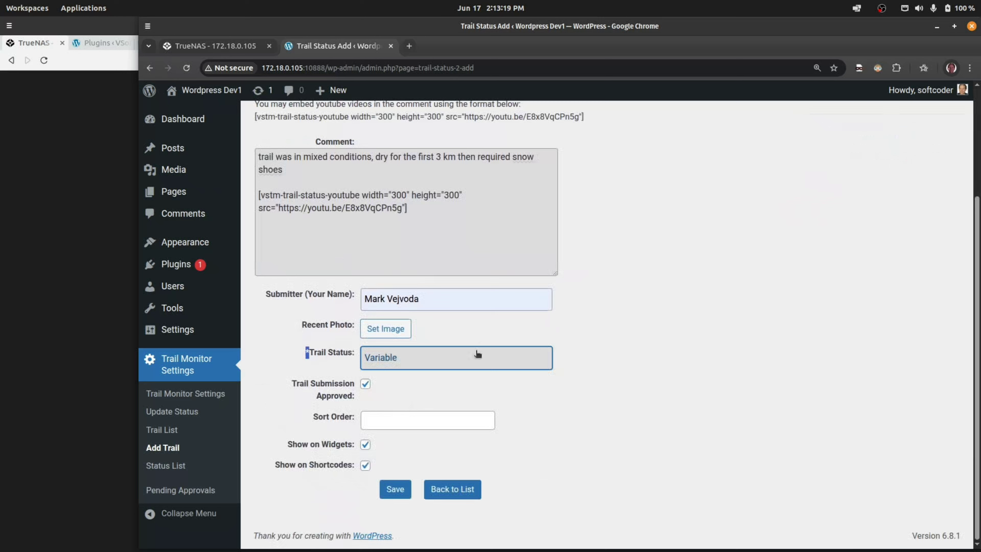
{"action": "left_click", "coordinate": [470, 358]}
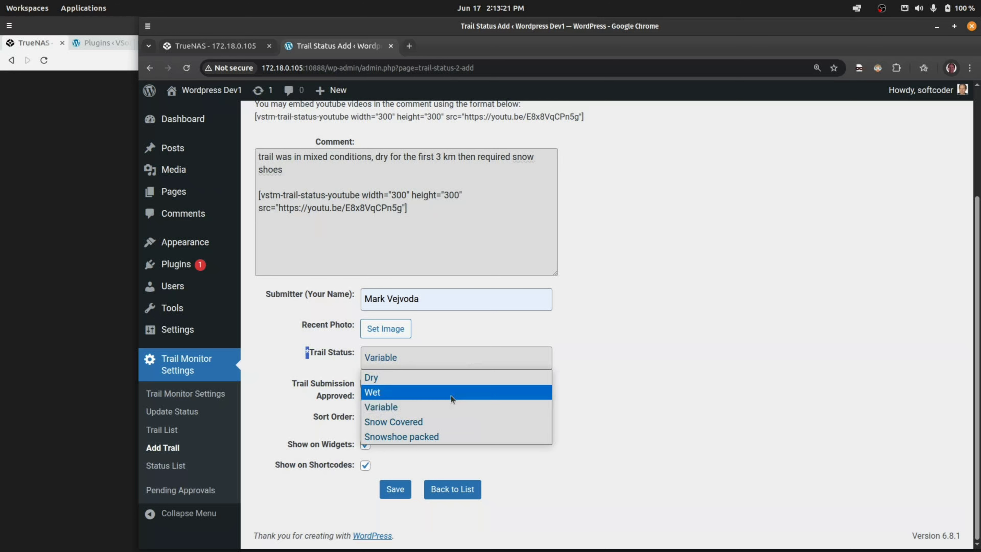
{"action": "left_click", "coordinate": [443, 406]}
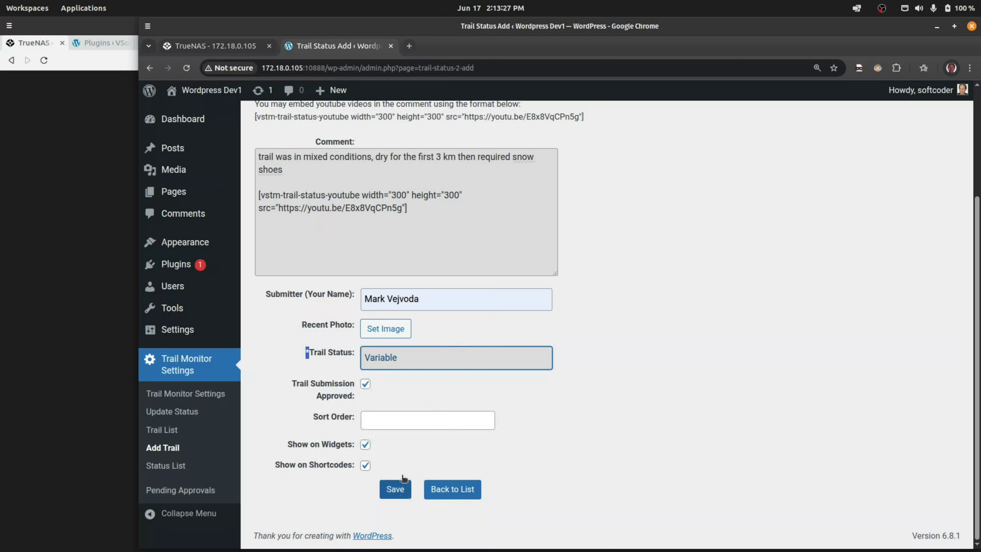
Upload humbug1.jpg as the recent photo and save the trail update.
{"action": "left_click", "coordinate": [388, 331]}
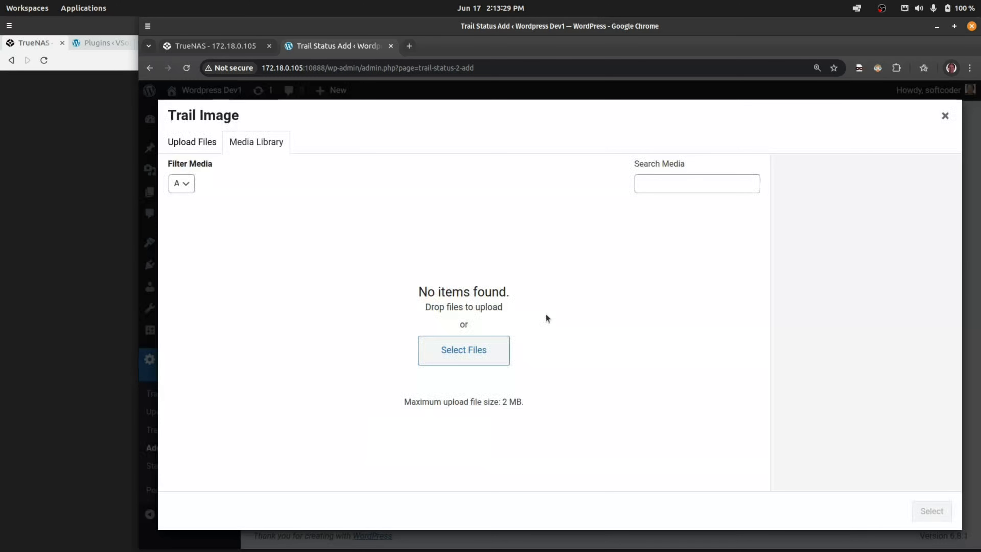
{"action": "left_click", "coordinate": [190, 142]}
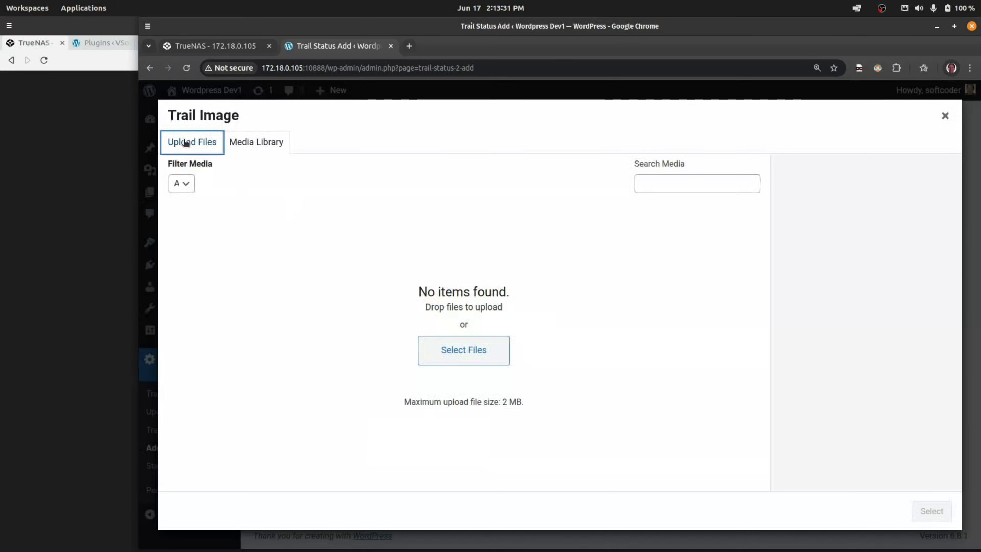
{"action": "left_click", "coordinate": [549, 324]}
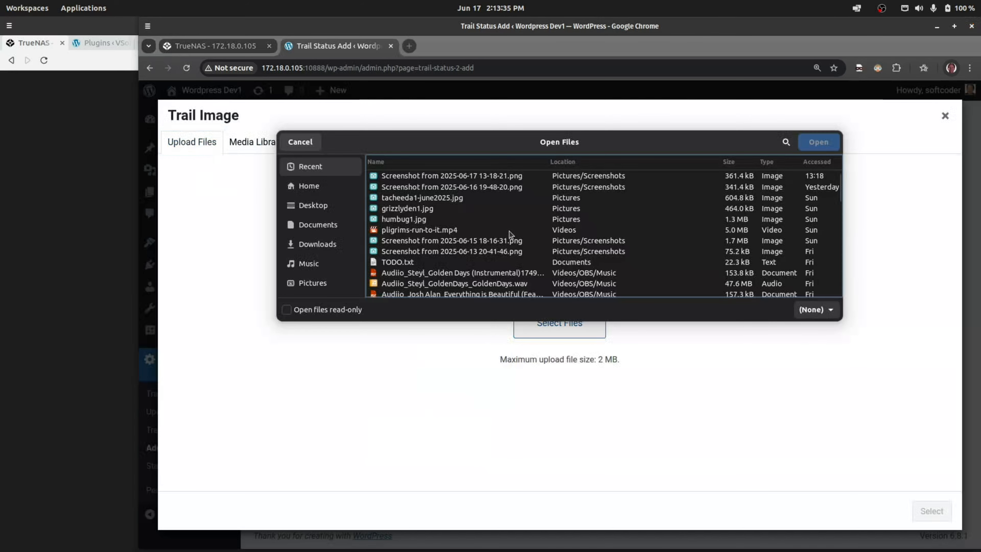
{"action": "left_click", "coordinate": [417, 219]}
{"action": "left_click", "coordinate": [816, 146]}
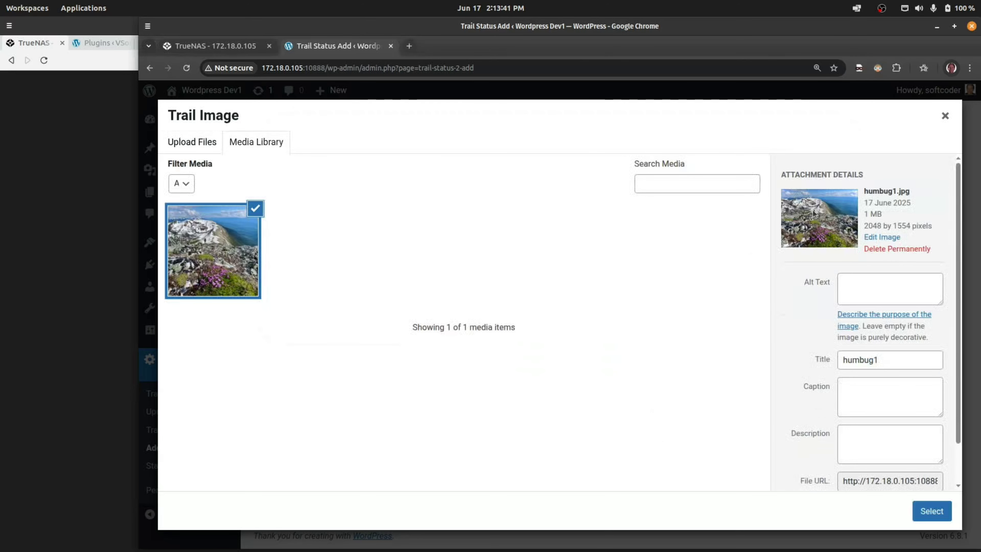
{"action": "left_click", "coordinate": [928, 511]}
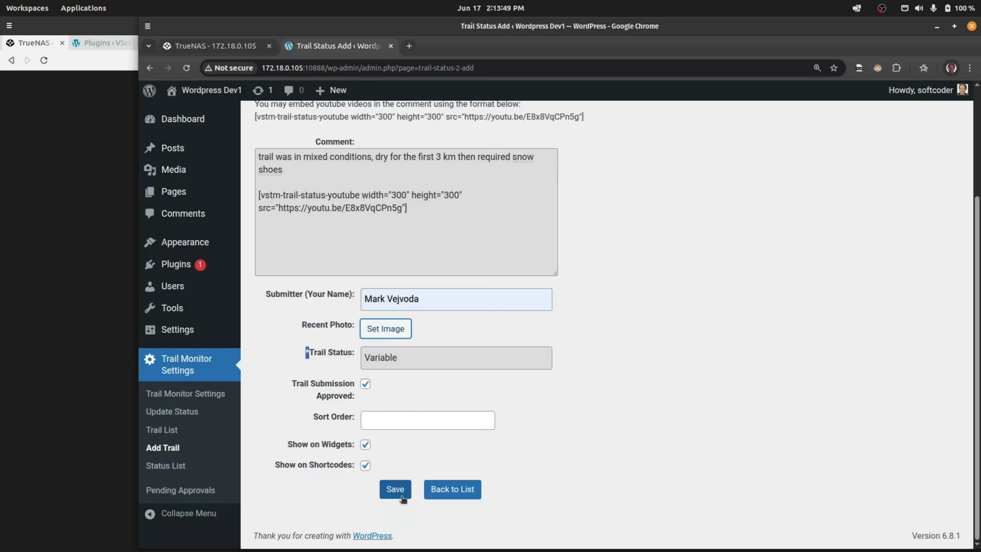
{"action": "left_click", "coordinate": [395, 492]}
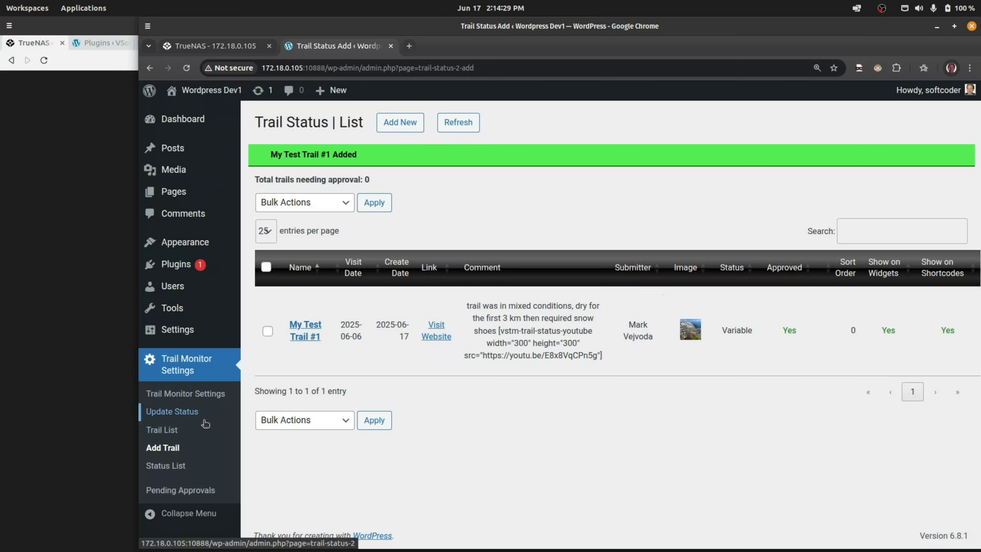
Look through the Trail Monitor settings, the trail list and the form for adding a trail.
{"action": "left_click", "coordinate": [186, 395]}
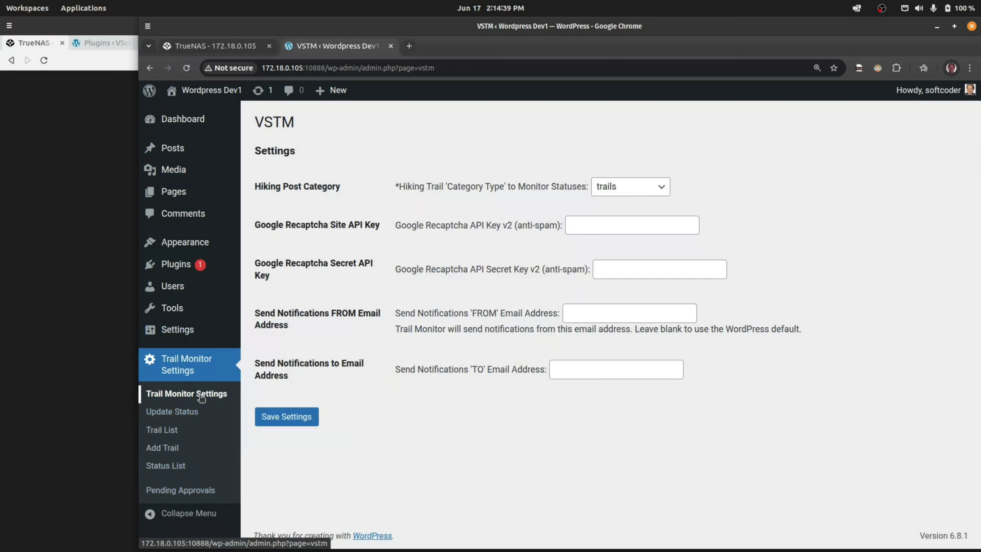
{"action": "left_click", "coordinate": [183, 431]}
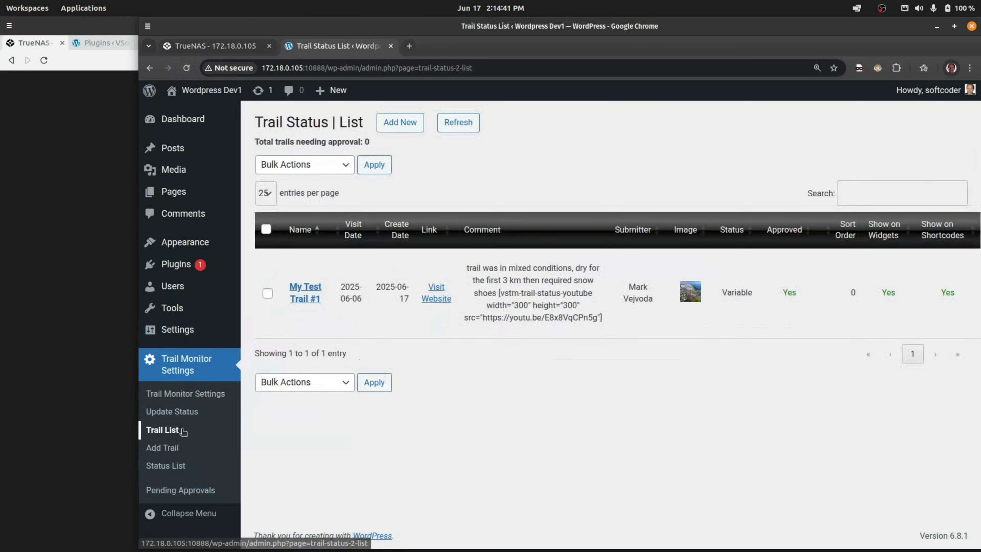
{"action": "left_click", "coordinate": [191, 448]}
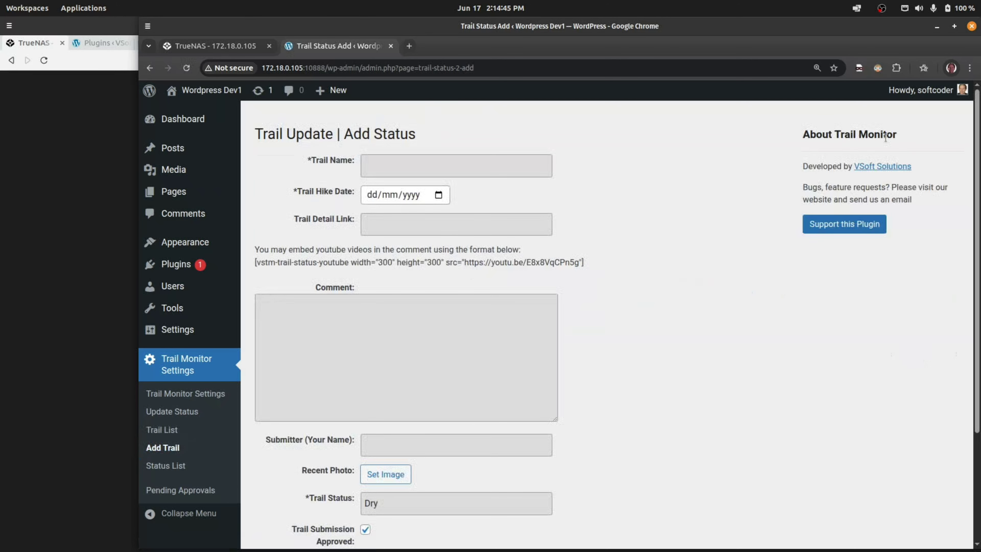
Open the plugin's support page and copy the Trail Table List shortcode name vstm-trail-status-list from the Shortcode Usage section.
{"action": "left_click", "coordinate": [851, 228]}
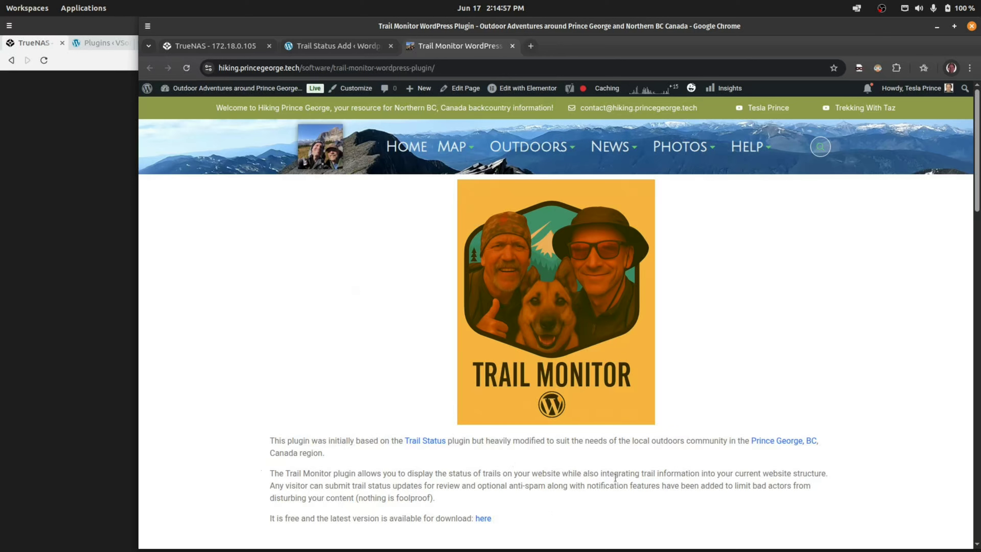
{"action": "scroll", "coordinate": [405, 369], "scroll_direction": "down", "scroll_amount": 7}
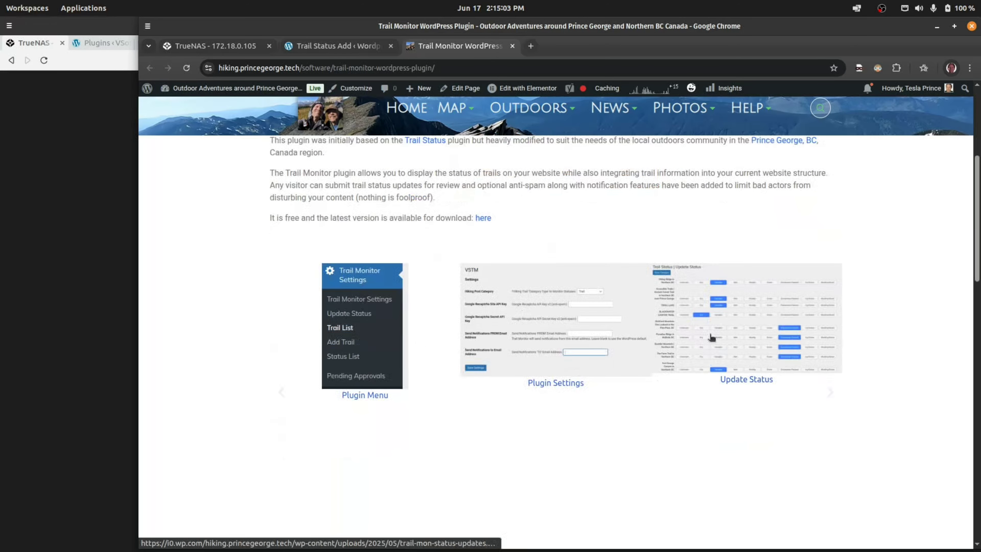
{"action": "scroll", "coordinate": [668, 351], "scroll_direction": "down", "scroll_amount": 7}
{"action": "scroll", "coordinate": [490, 403], "scroll_direction": "down", "scroll_amount": 4}
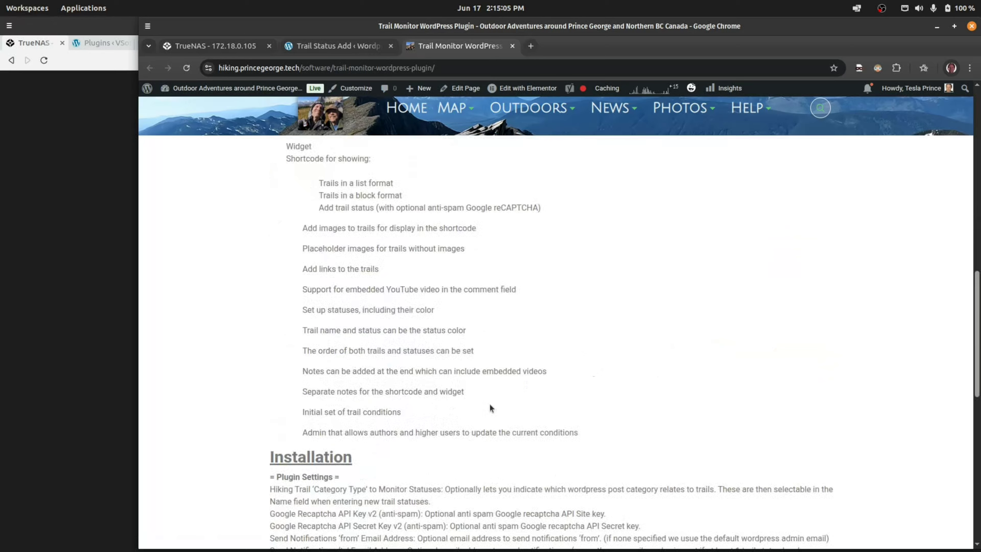
{"action": "scroll", "coordinate": [490, 404], "scroll_direction": "down", "scroll_amount": 5}
{"action": "scroll", "coordinate": [490, 408], "scroll_direction": "down", "scroll_amount": 3}
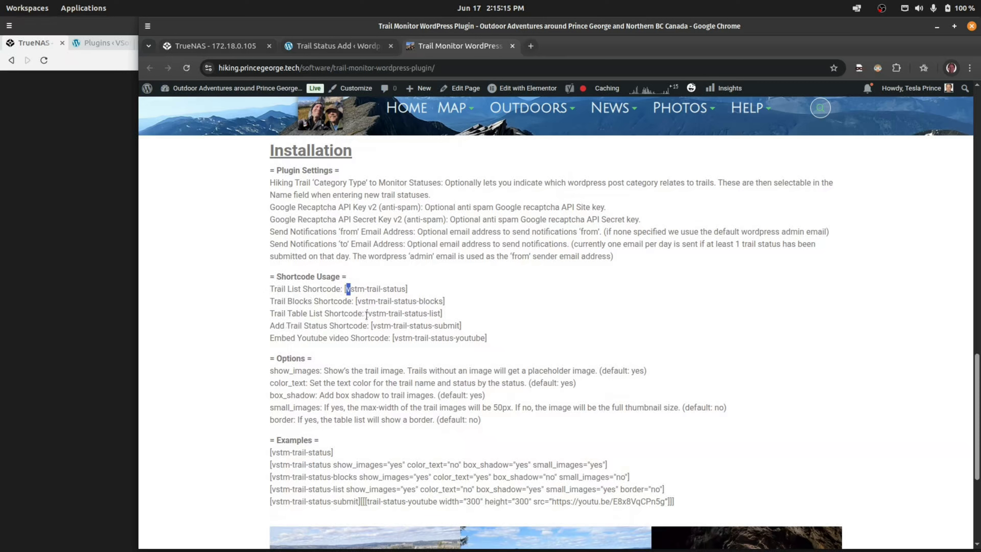
{"action": "left_click_drag", "start_coordinate": [368, 313], "coordinate": [441, 317]}
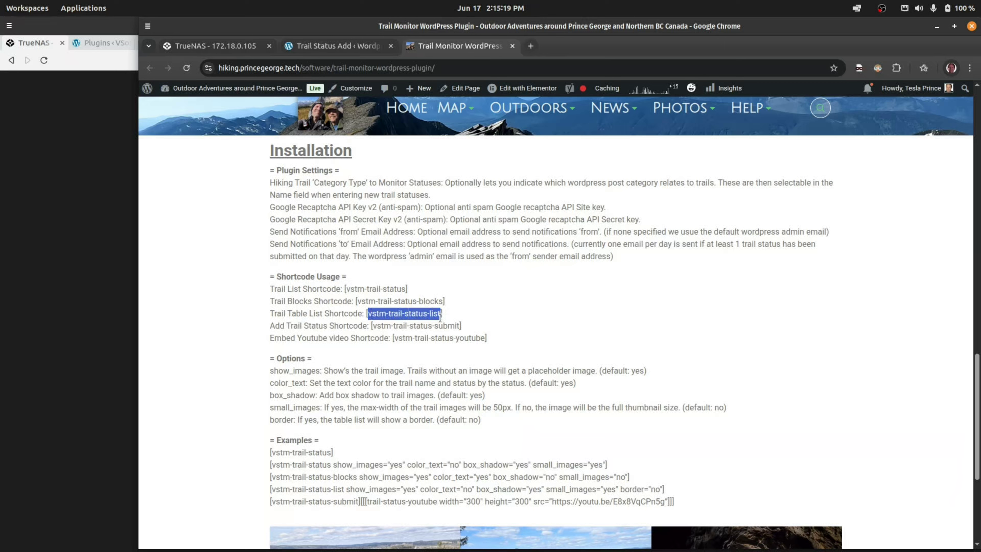
{"action": "right_click", "coordinate": [432, 315]}
{"action": "left_click", "coordinate": [446, 320]}
Return to the WordPress admin and create a new page without a starter pattern, titled Trail Statuses.
{"action": "left_click", "coordinate": [336, 45]}
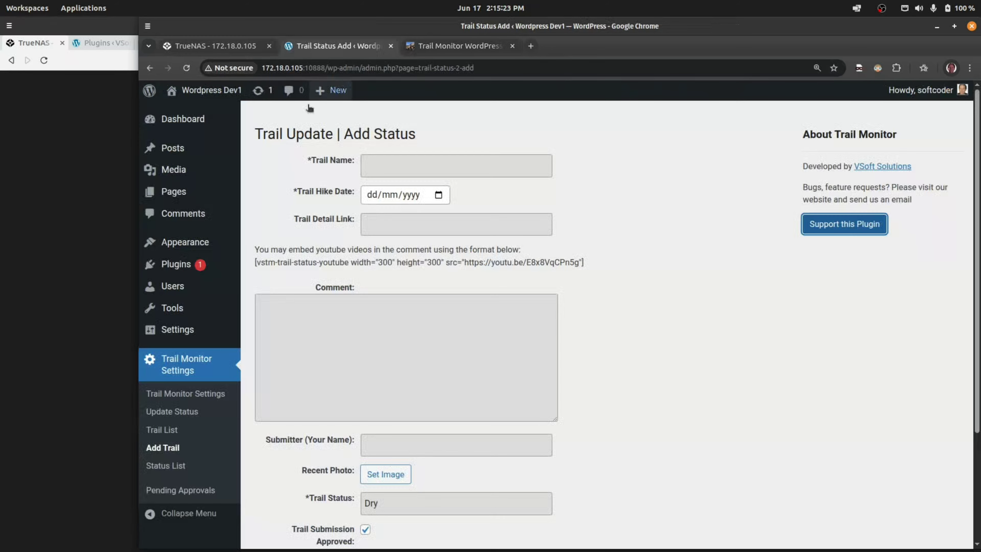
{"action": "mouse_move", "coordinate": [189, 195]}
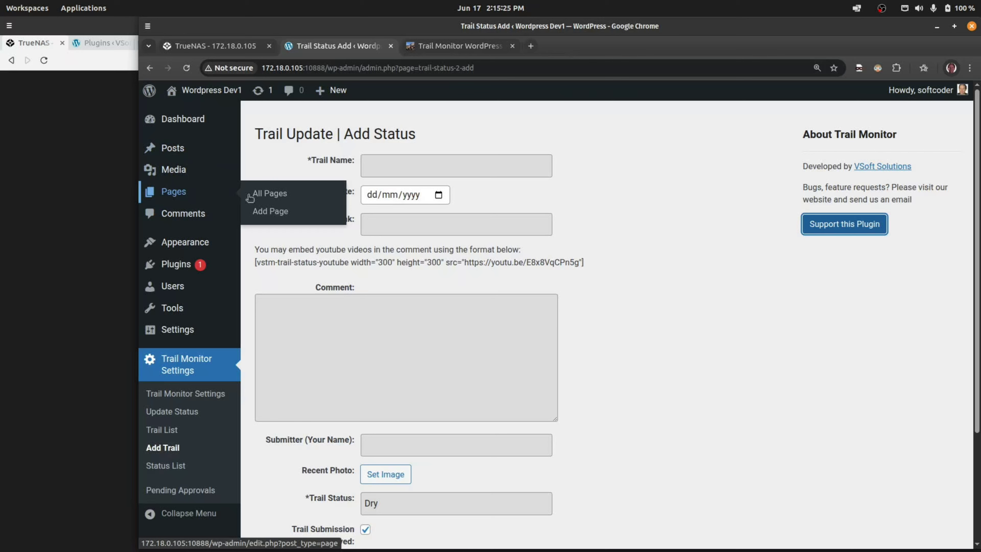
{"action": "left_click", "coordinate": [271, 211]}
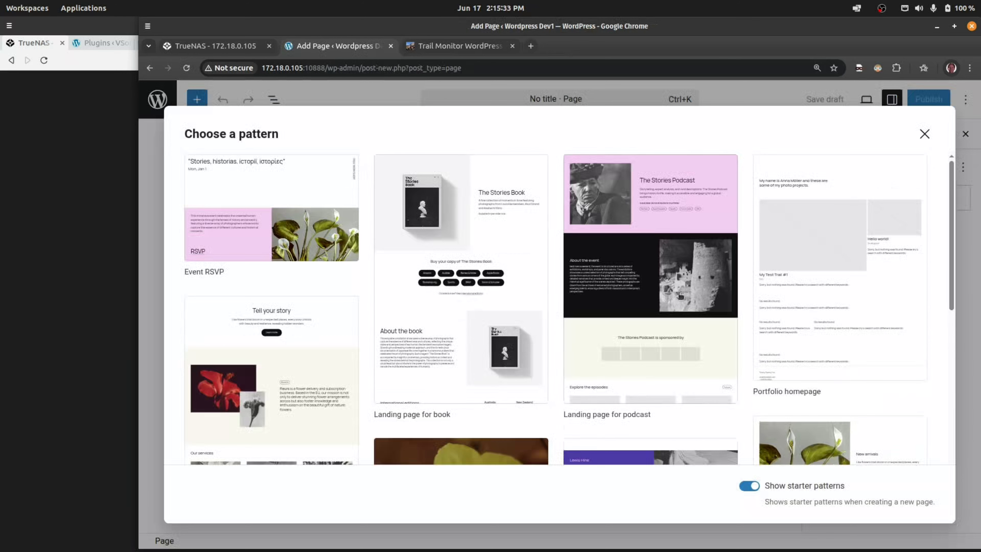
{"action": "left_click", "coordinate": [923, 135]}
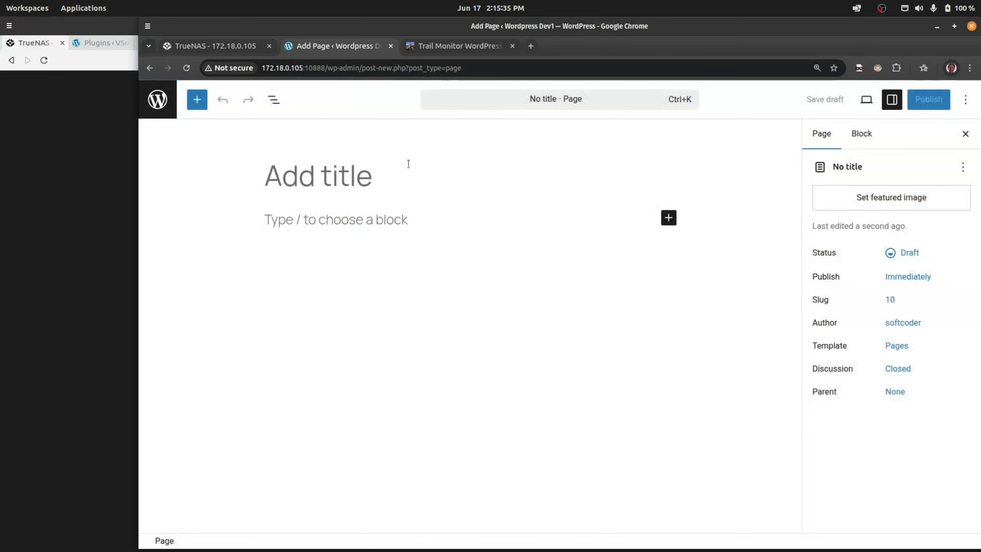
{"action": "type", "text": "Trail"}
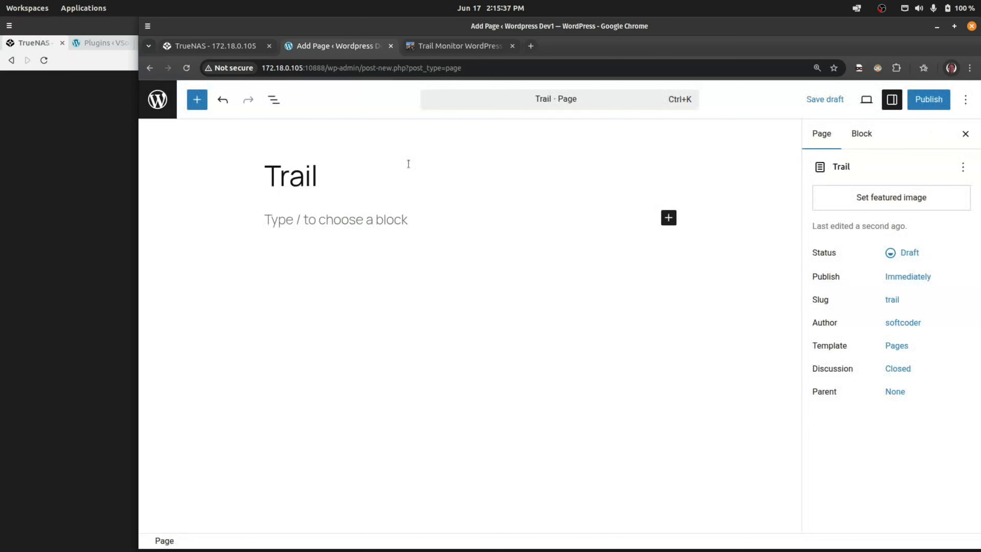
{"action": "type", "text": " Statuses"}
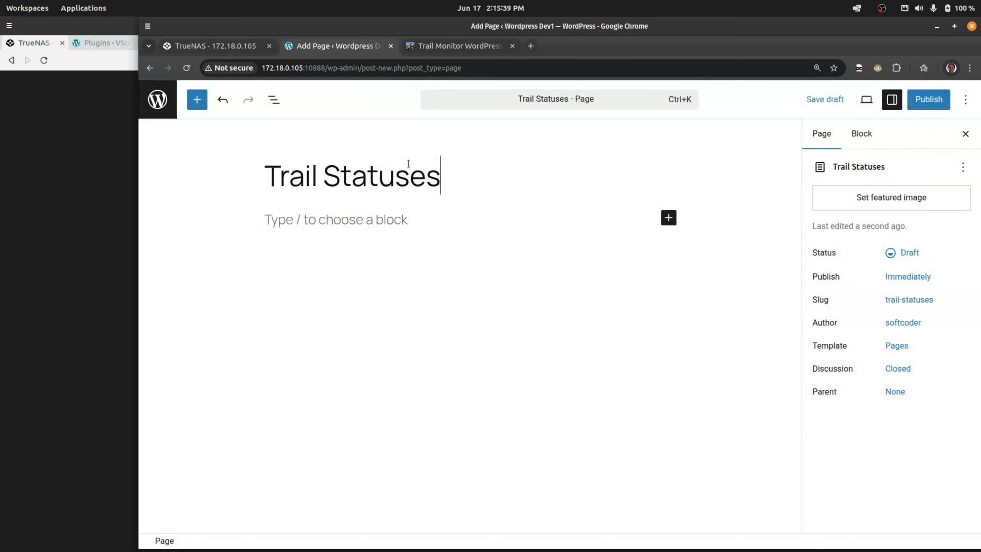
{"action": "key", "text": "BackSpace"}
{"action": "key", "text": "BackSpace"}
{"action": "key", "text": "BackSpace"}
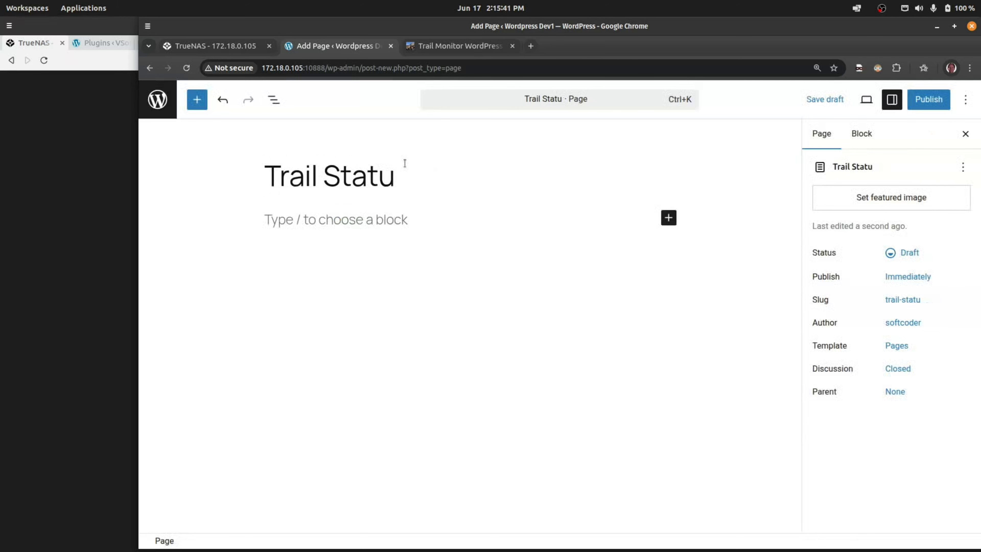
{"action": "type", "text": "e"}
{"action": "key", "text": "BackSpace"}
{"action": "type", "text": "ses"}
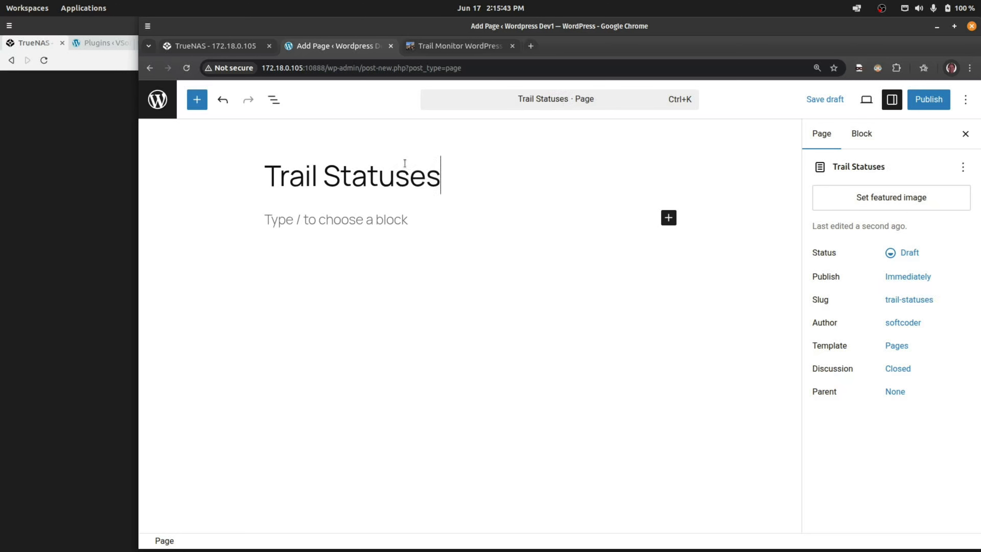
Paste the copied shortcode into the page body, enclose it in brackets as [vstm-trail-status-list], and publish the page.
{"action": "left_click", "coordinate": [350, 230]}
{"action": "type", "text": "vstm-trail-status-list"}
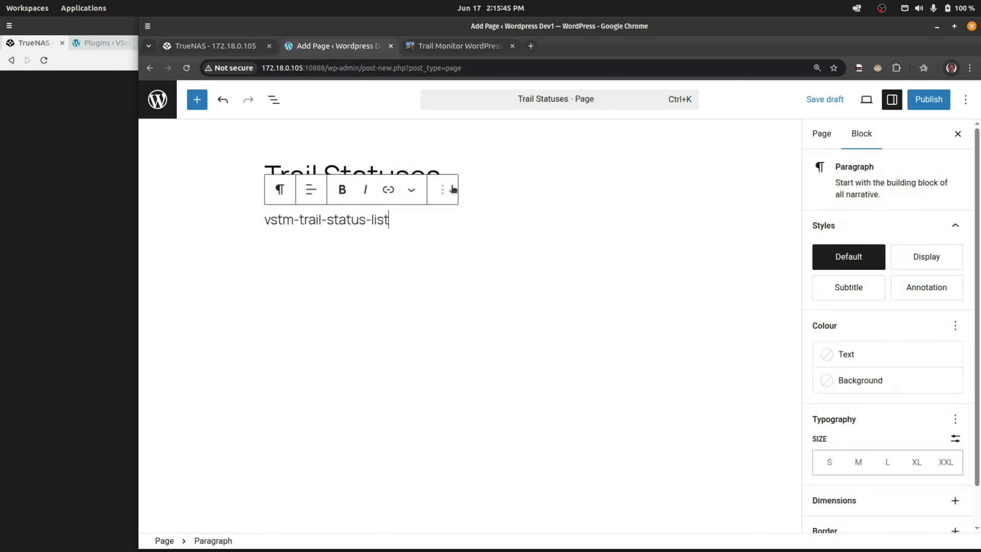
{"action": "type", "text": "]"}
{"action": "key", "text": "Home"}
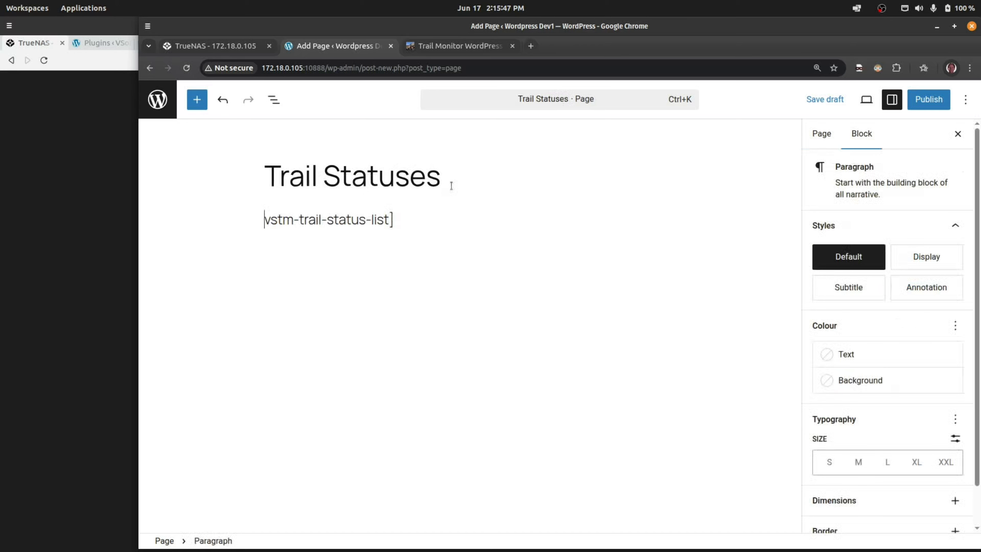
{"action": "type", "text": "["}
{"action": "left_click", "coordinate": [929, 100]}
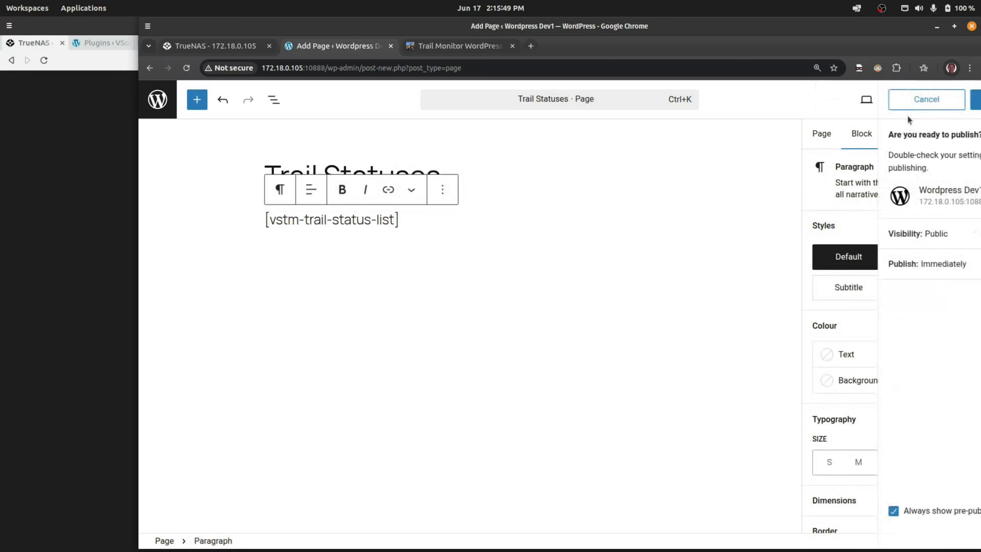
{"action": "left_click", "coordinate": [919, 101]}
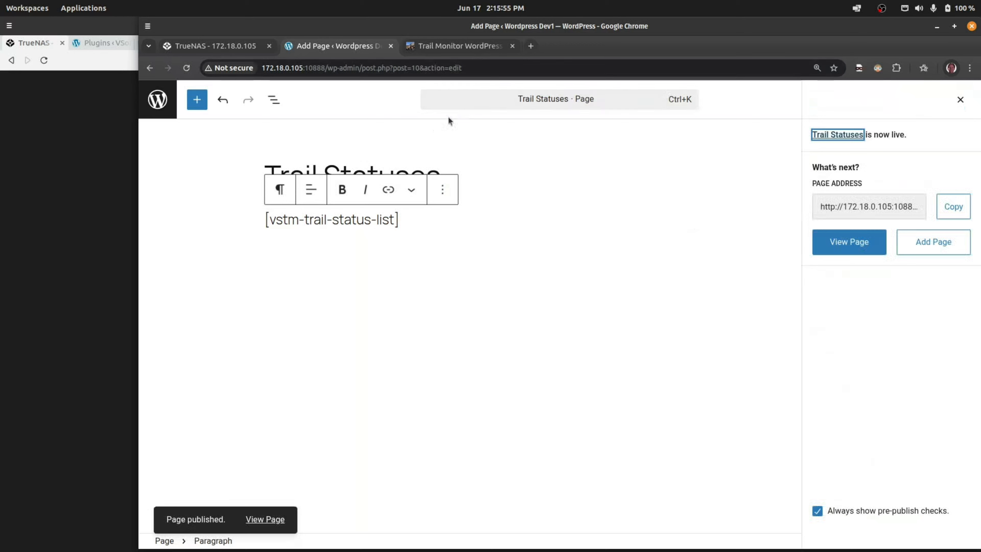
Return to the list of pages and view the published Trail Statuses page in a new browser tab.
{"action": "left_click", "coordinate": [157, 100]}
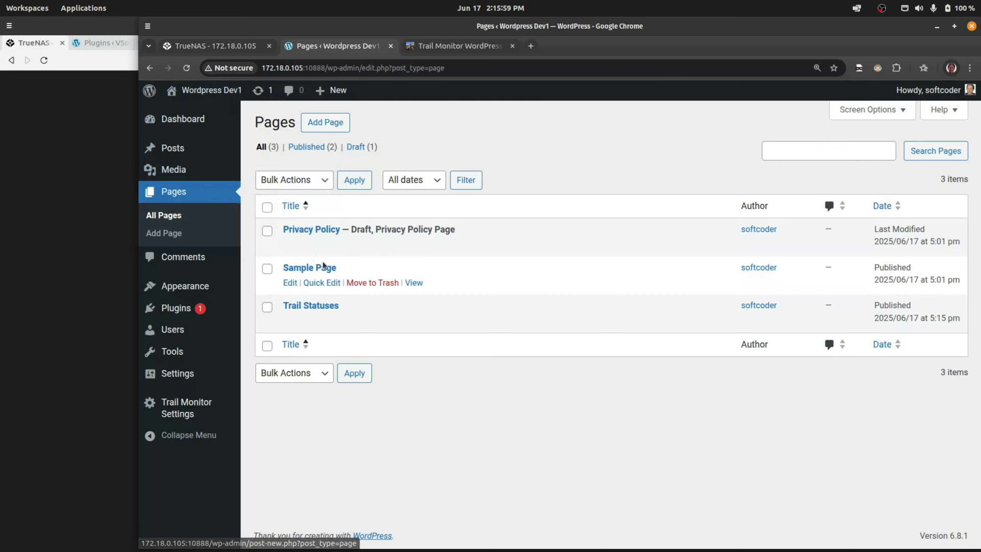
{"action": "mouse_move", "coordinate": [319, 284]}
{"action": "mouse_move", "coordinate": [331, 321]}
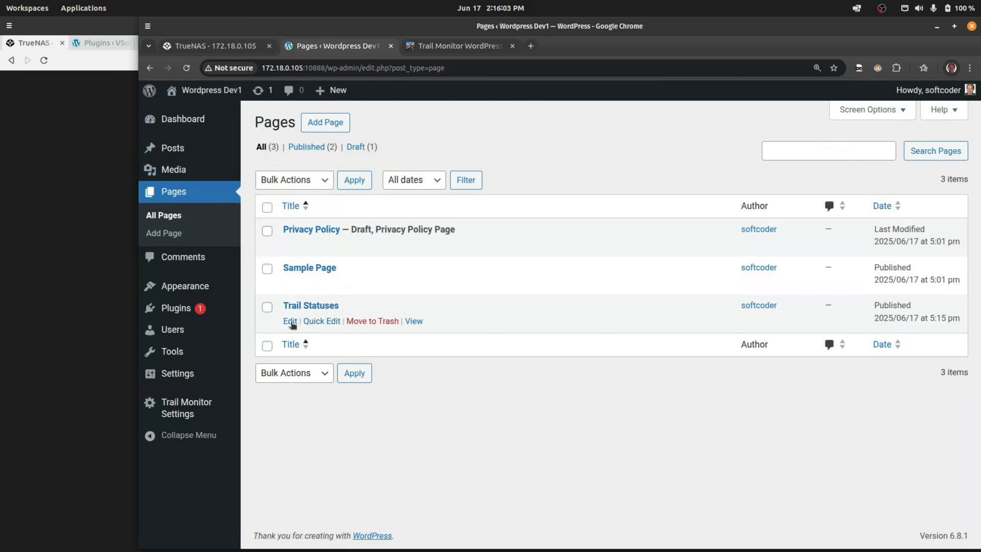
{"action": "right_click", "coordinate": [413, 323]}
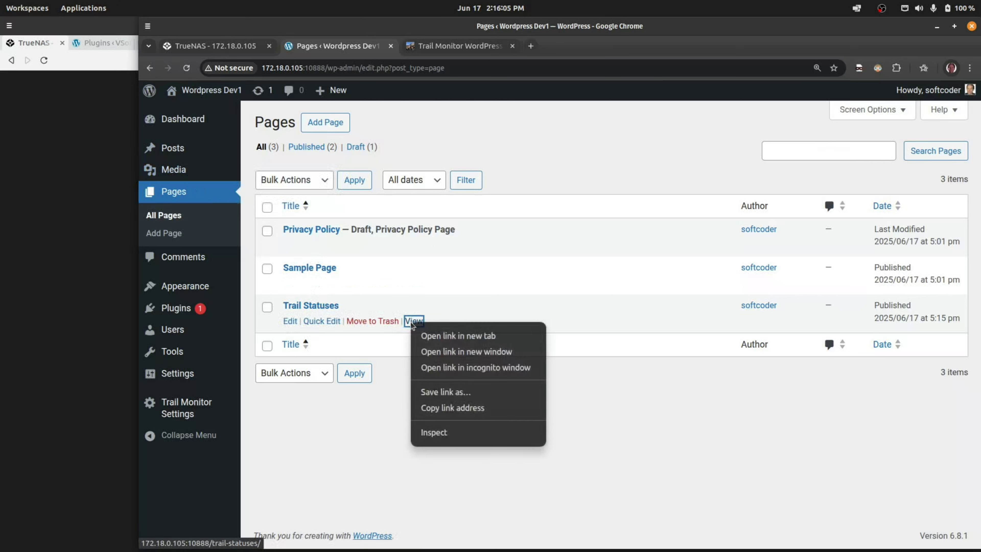
{"action": "left_click", "coordinate": [424, 331]}
{"action": "left_click", "coordinate": [572, 44]}
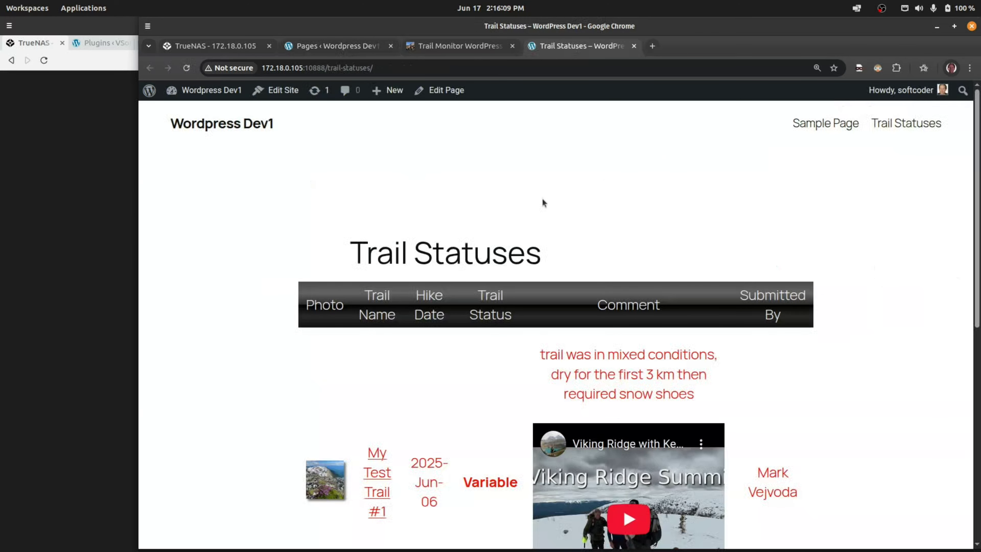
Examine the trail row on the published Trail Statuses page, especially the text color of its Variable status.
{"action": "mouse_move", "coordinate": [203, 93]}
{"action": "left_click", "coordinate": [918, 131]}
{"action": "scroll", "coordinate": [309, 469], "scroll_direction": "down", "scroll_amount": 1}
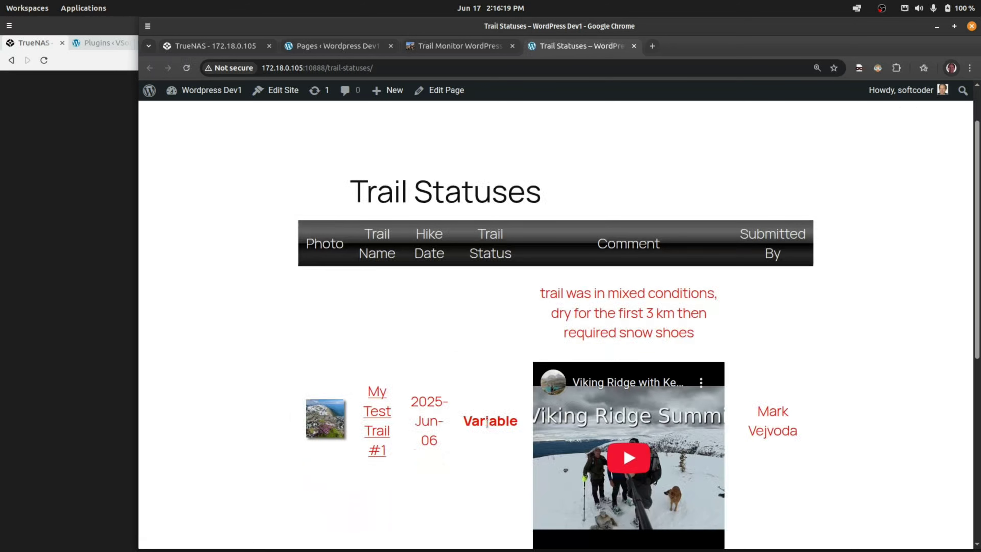
{"action": "left_click_drag", "start_coordinate": [472, 421], "coordinate": [519, 421]}
{"action": "left_click", "coordinate": [475, 422]}
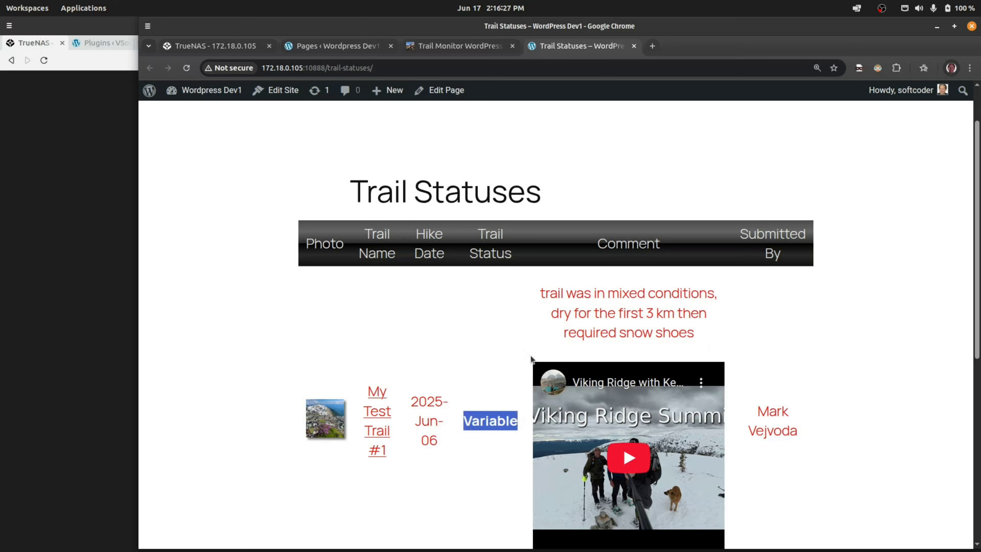
In the WordPress admin's Trail Monitor status list, change the Variable status color to black and save it.
{"action": "left_click", "coordinate": [332, 45]}
{"action": "mouse_move", "coordinate": [203, 413]}
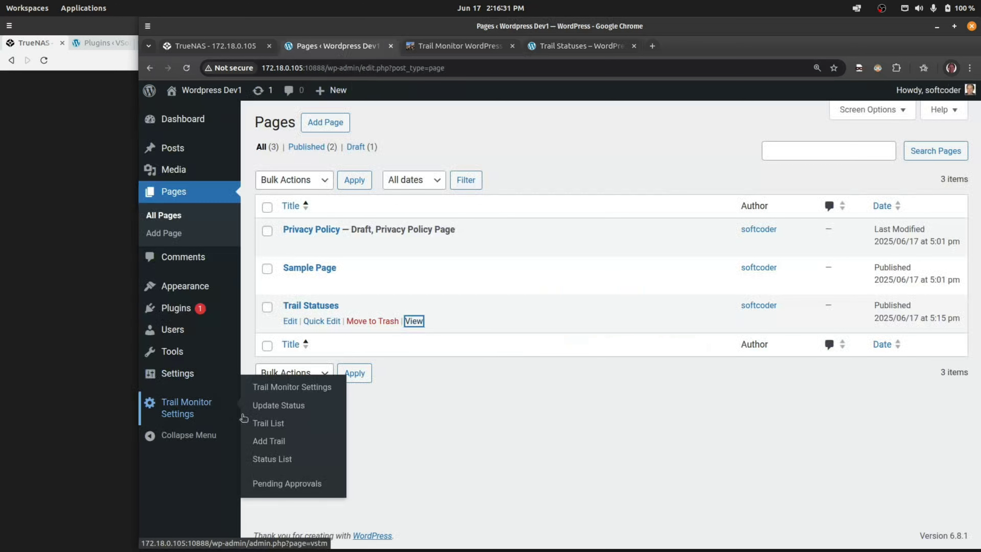
{"action": "left_click", "coordinate": [287, 460]}
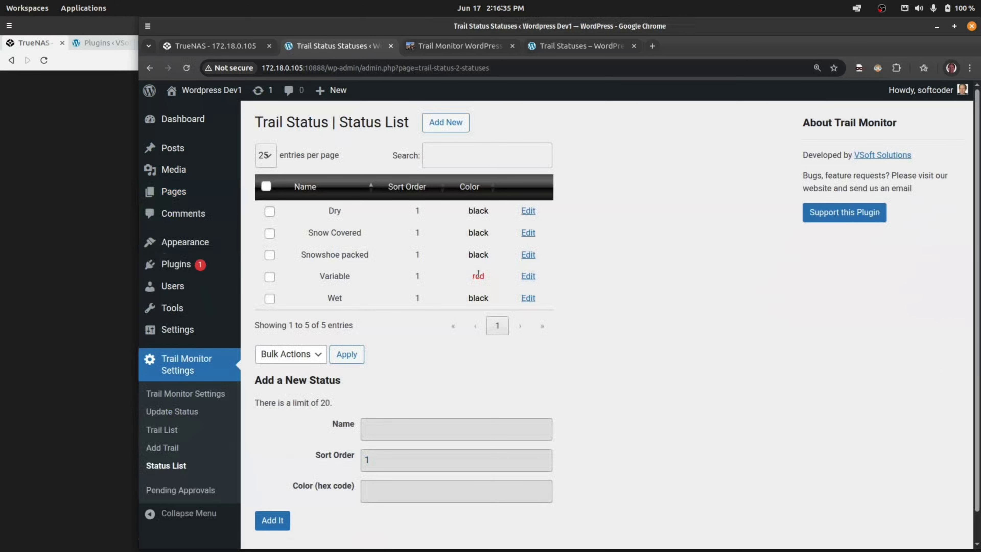
{"action": "left_click", "coordinate": [533, 277]}
{"action": "double_click", "coordinate": [500, 288]}
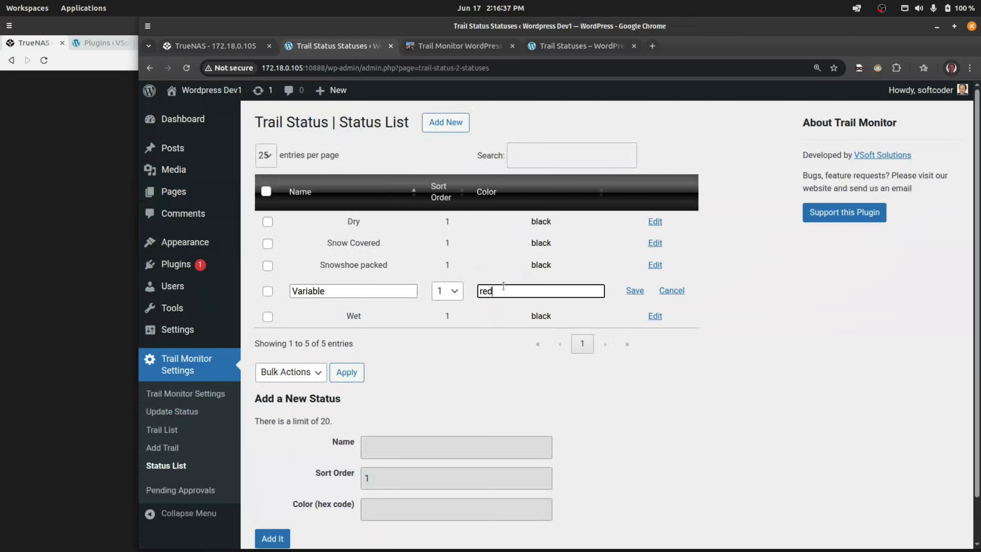
{"action": "type", "text": "black"}
{"action": "left_click", "coordinate": [635, 290]}
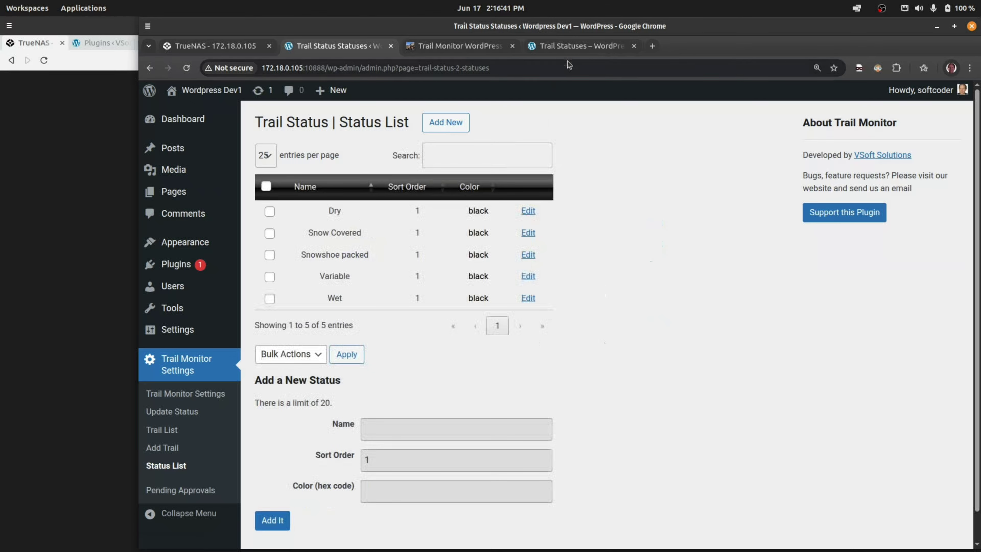
Reload the published Trail Statuses page and check where the row's photo and My Test Trail #1 link lead, closing each opened tab.
{"action": "left_click", "coordinate": [566, 51]}
{"action": "left_click", "coordinate": [186, 68]}
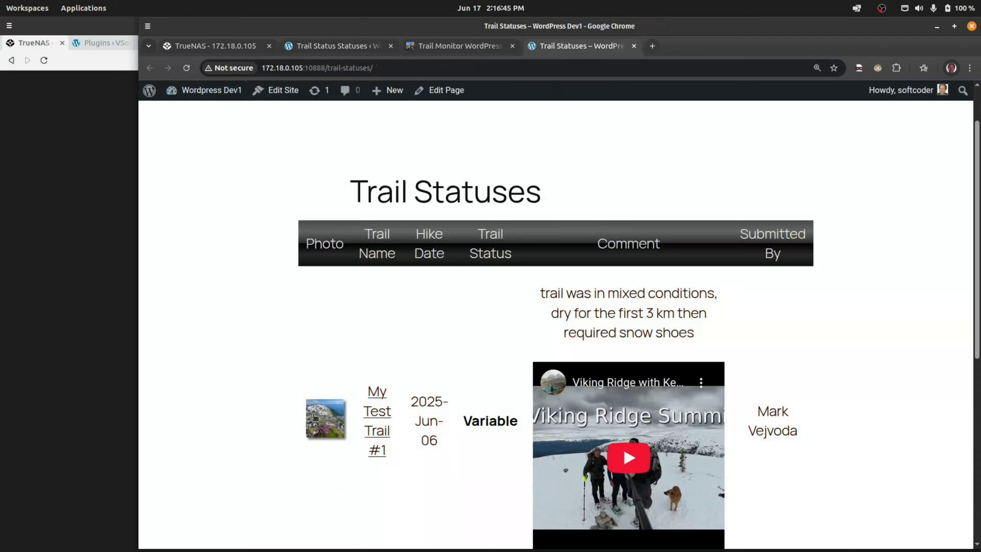
{"action": "left_click", "coordinate": [330, 417]}
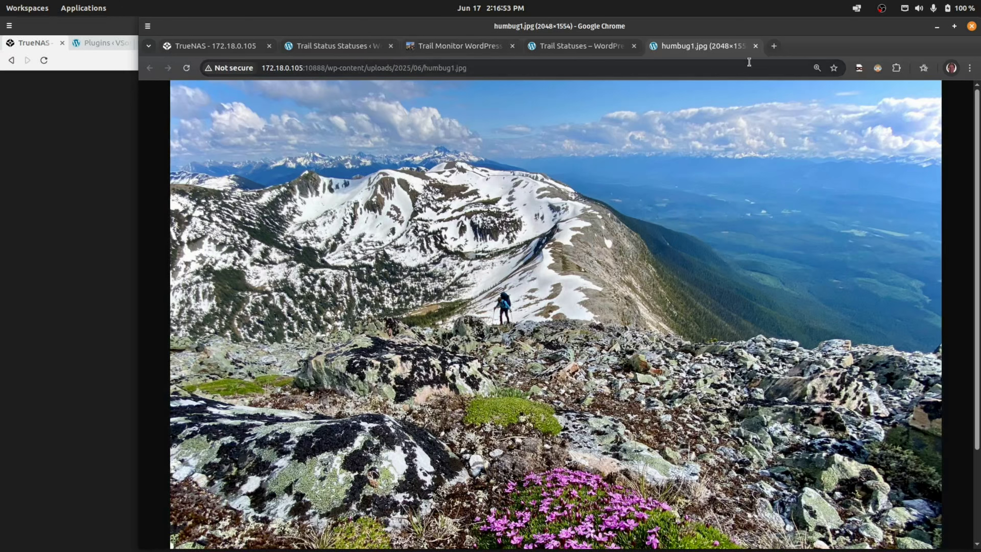
{"action": "left_click", "coordinate": [757, 46]}
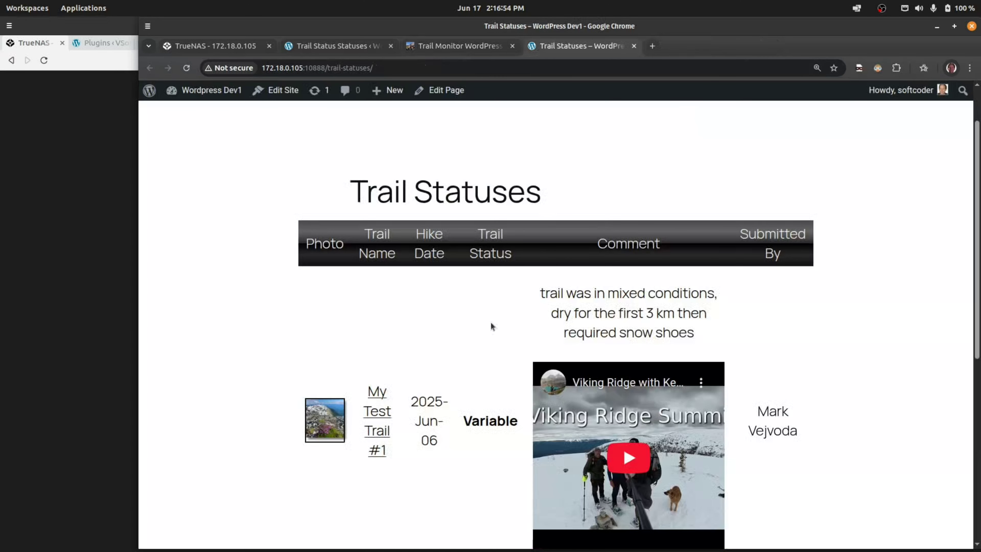
{"action": "left_click", "coordinate": [379, 412]}
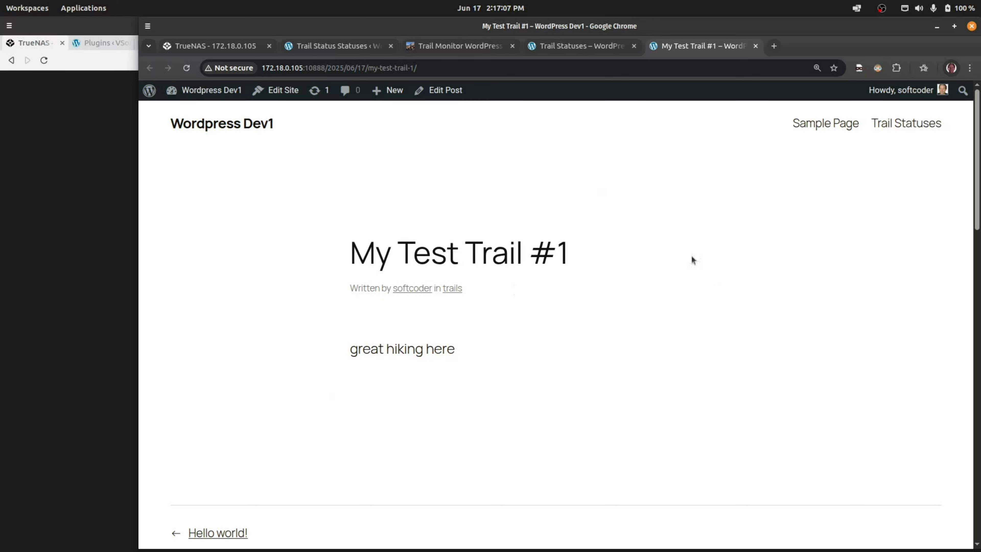
{"action": "left_click", "coordinate": [756, 46]}
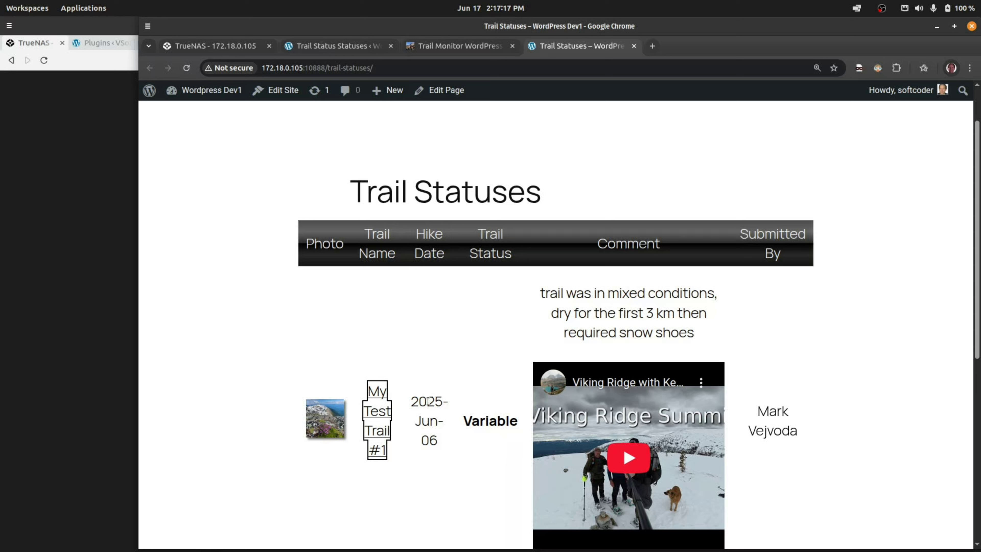
Review the row's status and comment on the Trail Statuses page, and briefly play and pause its embedded video.
{"action": "left_click_drag", "start_coordinate": [463, 423], "coordinate": [521, 427]}
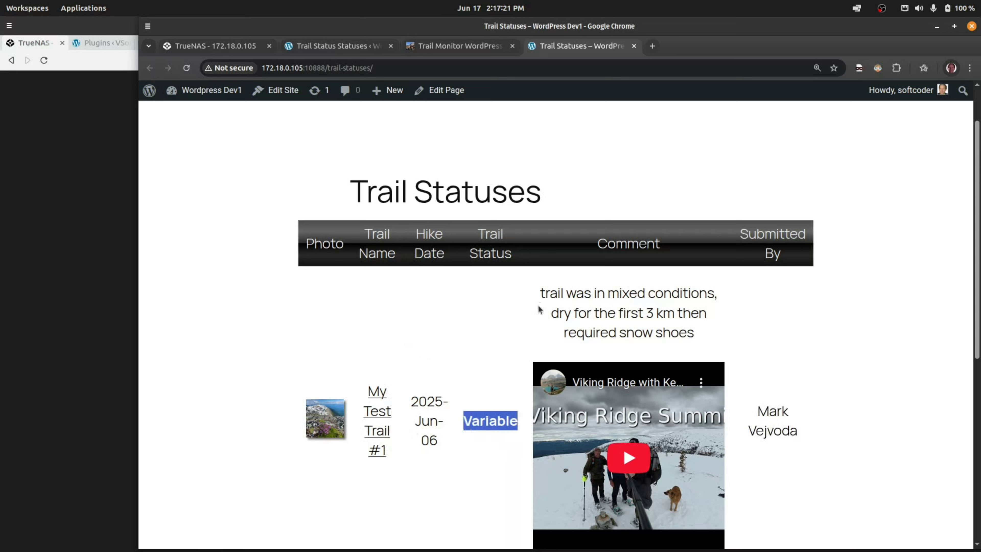
{"action": "left_click_drag", "start_coordinate": [541, 295], "coordinate": [736, 339]}
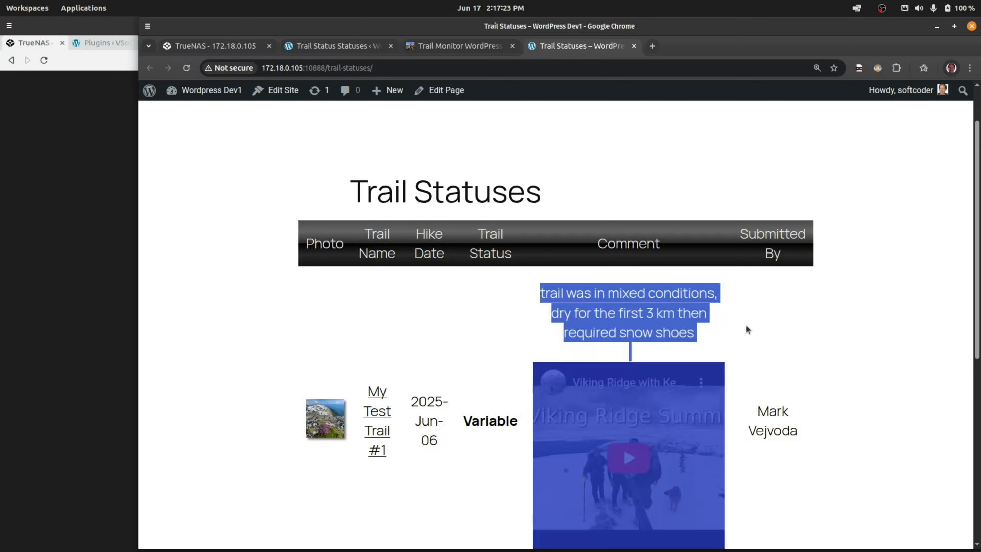
{"action": "left_click", "coordinate": [726, 319]}
{"action": "left_click", "coordinate": [632, 459]}
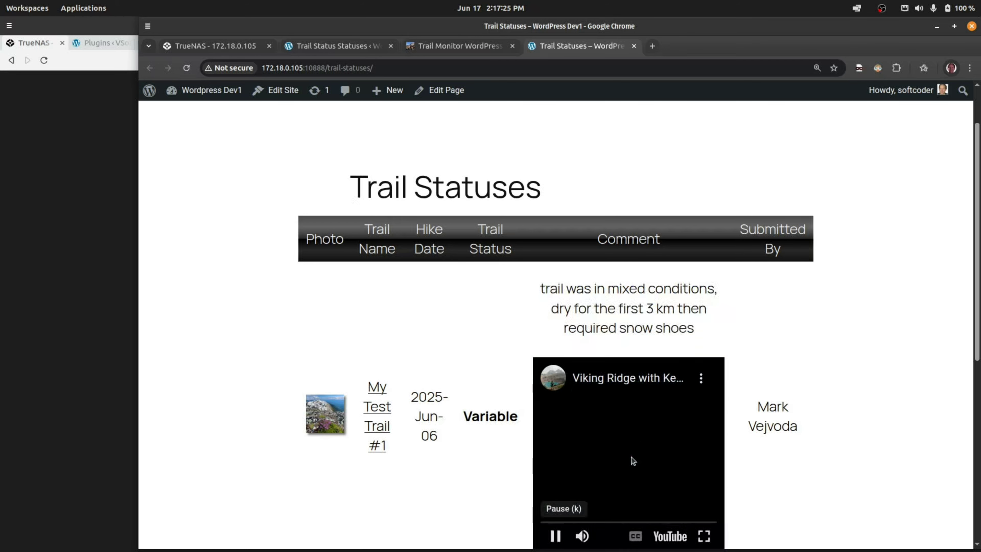
{"action": "left_click", "coordinate": [556, 536]}
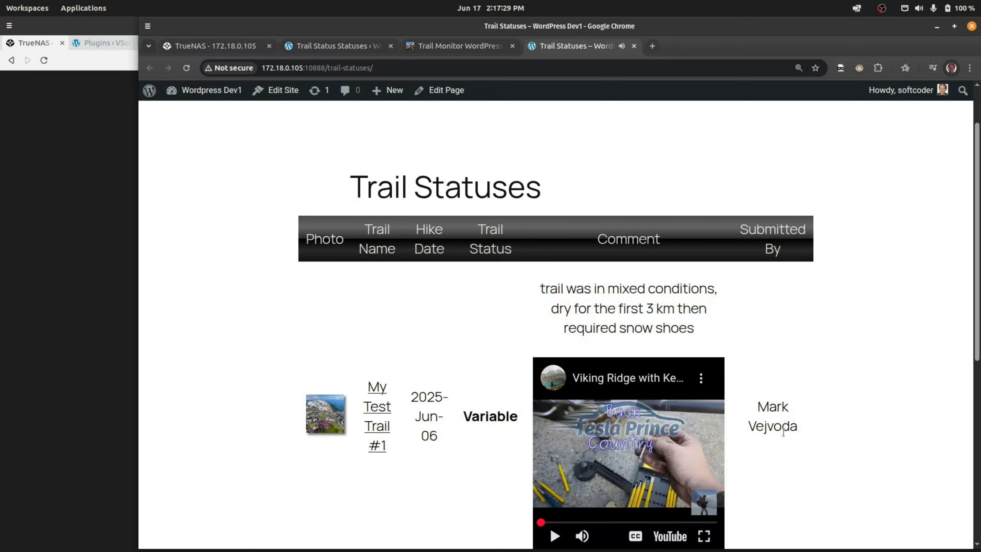
{"action": "scroll", "coordinate": [800, 389], "scroll_direction": "down", "scroll_amount": 5}
{"action": "scroll", "coordinate": [800, 388], "scroll_direction": "up", "scroll_amount": 6}
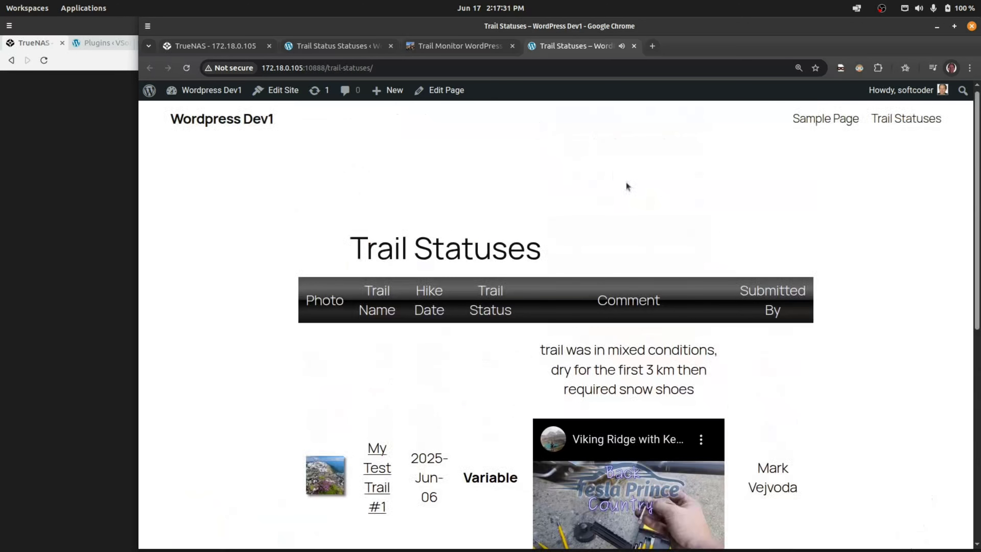
Copy the Add Trail Status shortcode [vstm-trail-status-submit] from the Shortcode Usage section of the plugin's support page.
{"action": "left_click", "coordinate": [461, 46]}
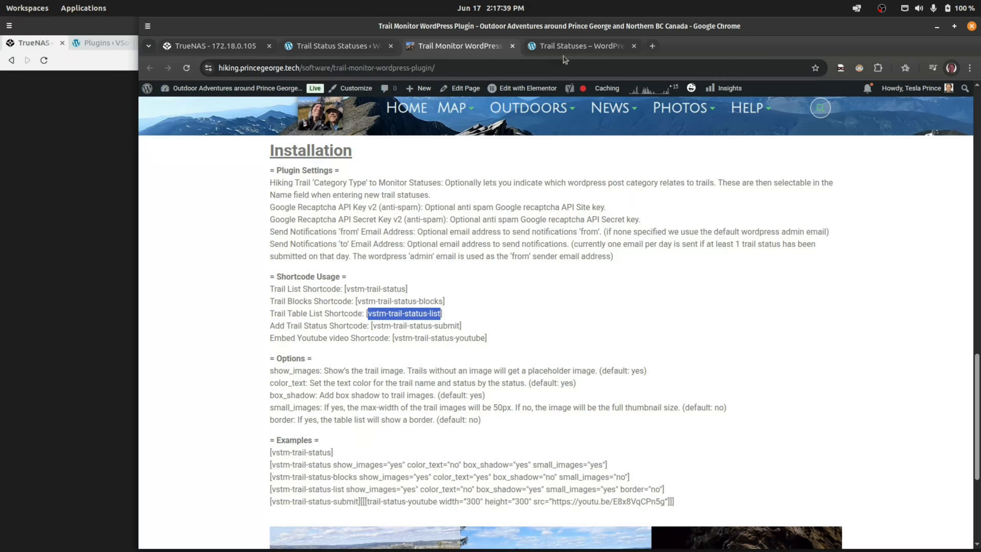
{"action": "left_click", "coordinate": [579, 47]}
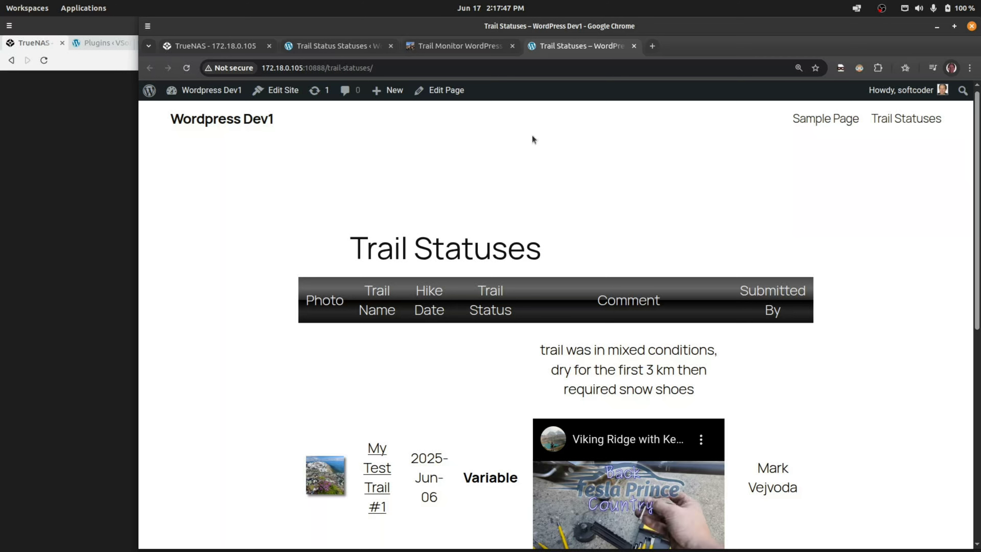
{"action": "left_click", "coordinate": [468, 49]}
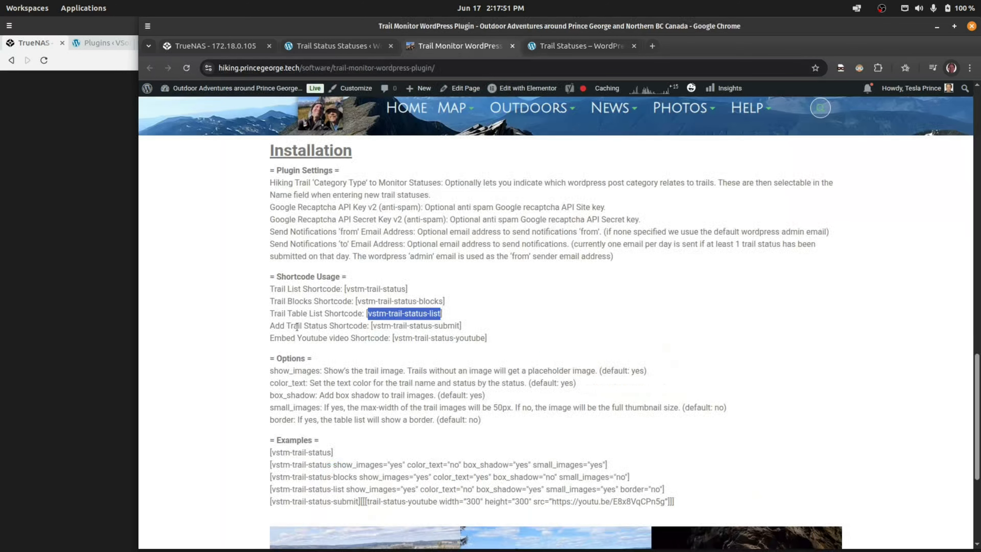
{"action": "left_click_drag", "start_coordinate": [371, 327], "coordinate": [465, 330]}
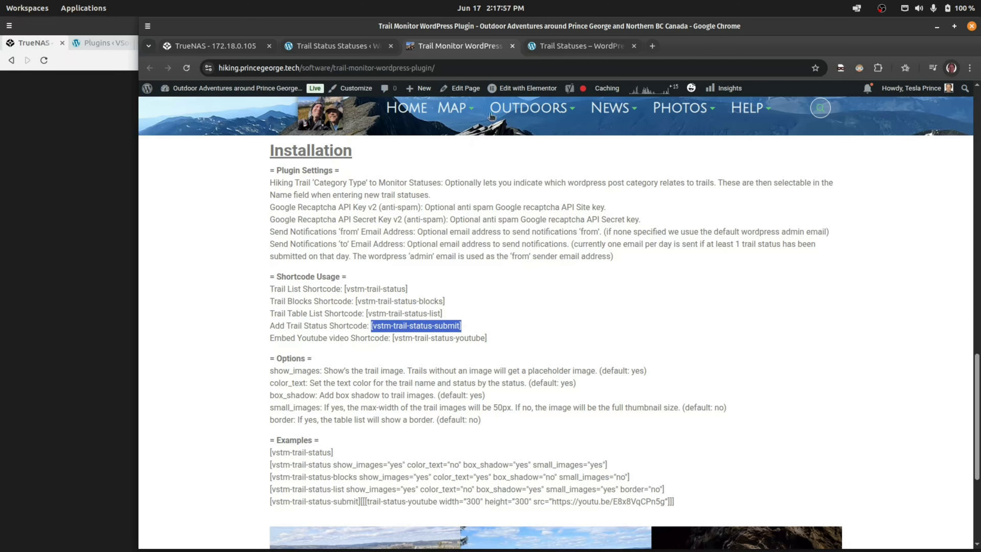
Return to the WordPress admin and open the Trail Statuses page for editing from the list of pages.
{"action": "left_click", "coordinate": [337, 45]}
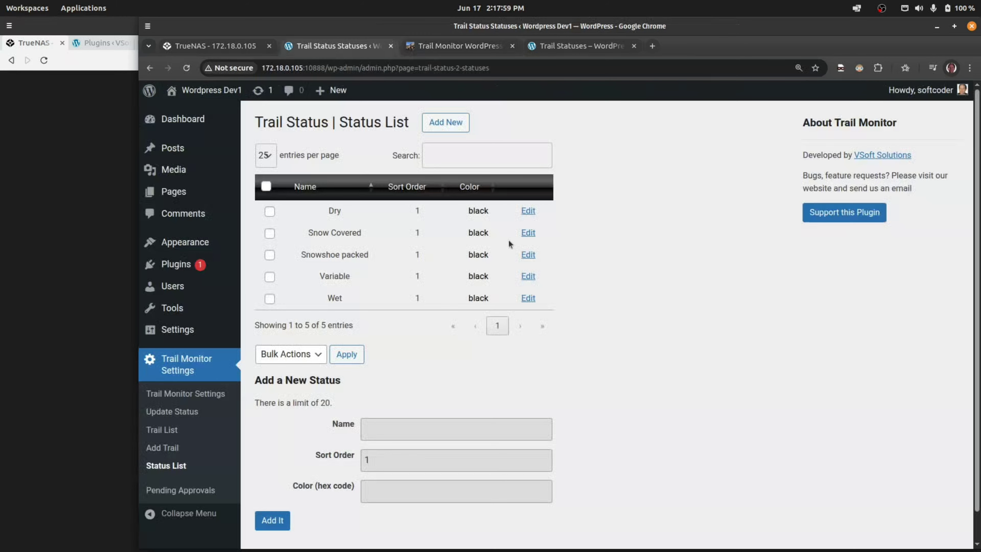
{"action": "mouse_move", "coordinate": [176, 196]}
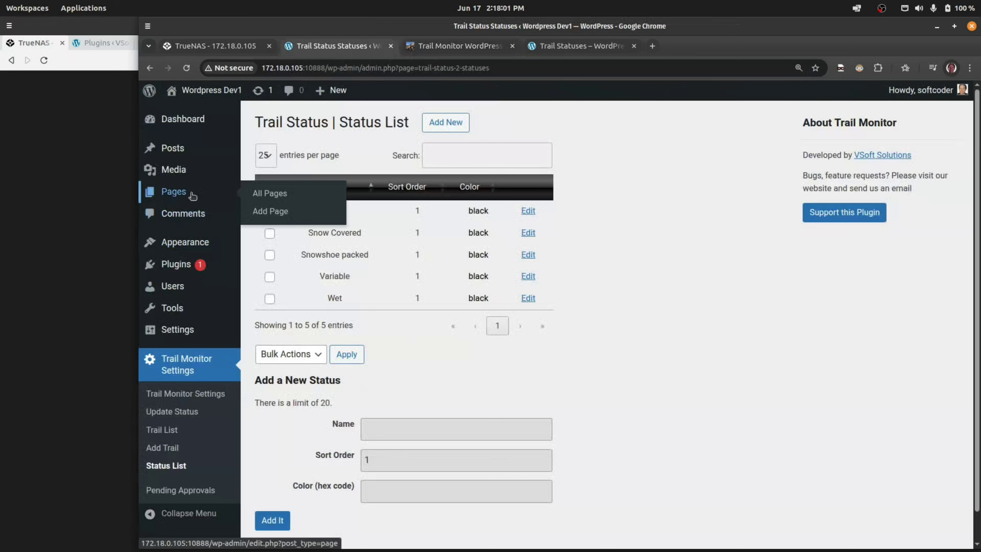
{"action": "left_click", "coordinate": [178, 192]}
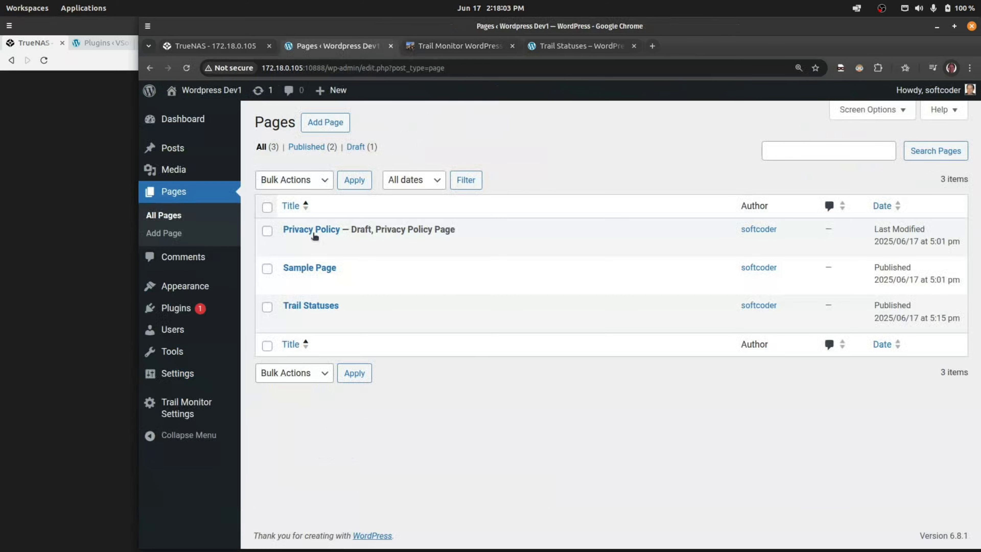
{"action": "left_click", "coordinate": [290, 321]}
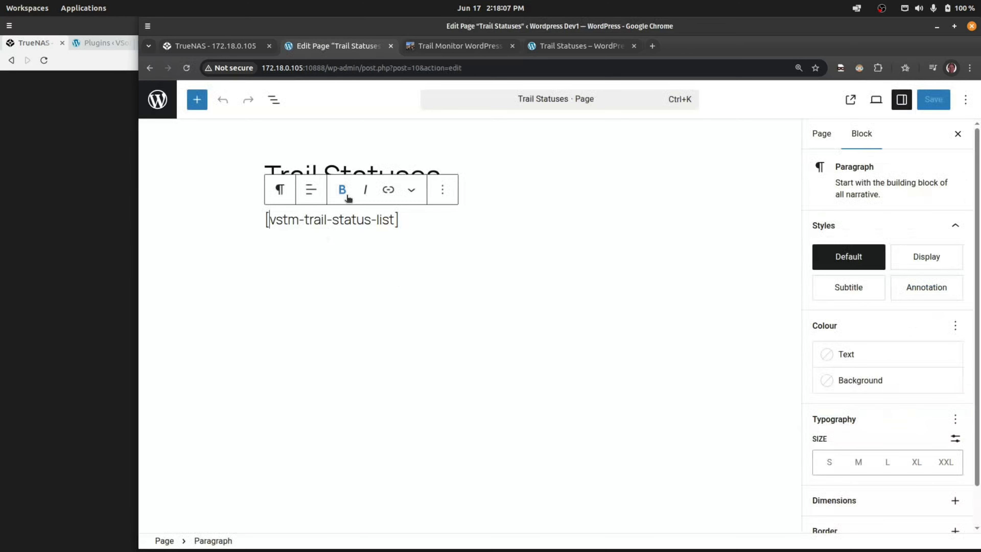
Add an empty line above the [vstm-trail-status-list] shortcode and insert a Buttons block there.
{"action": "left_click", "coordinate": [342, 203]}
{"action": "key", "text": "Return"}
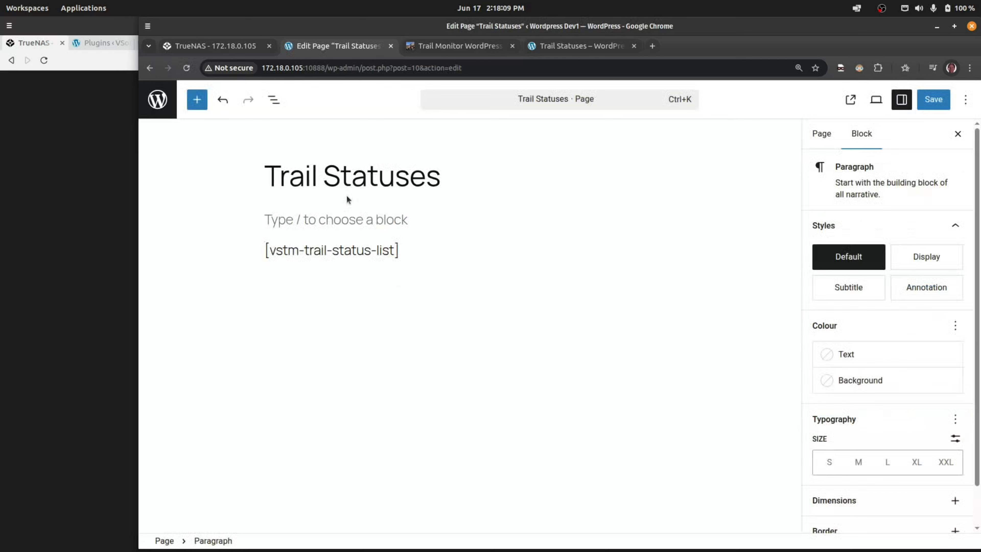
{"action": "left_click", "coordinate": [197, 100]}
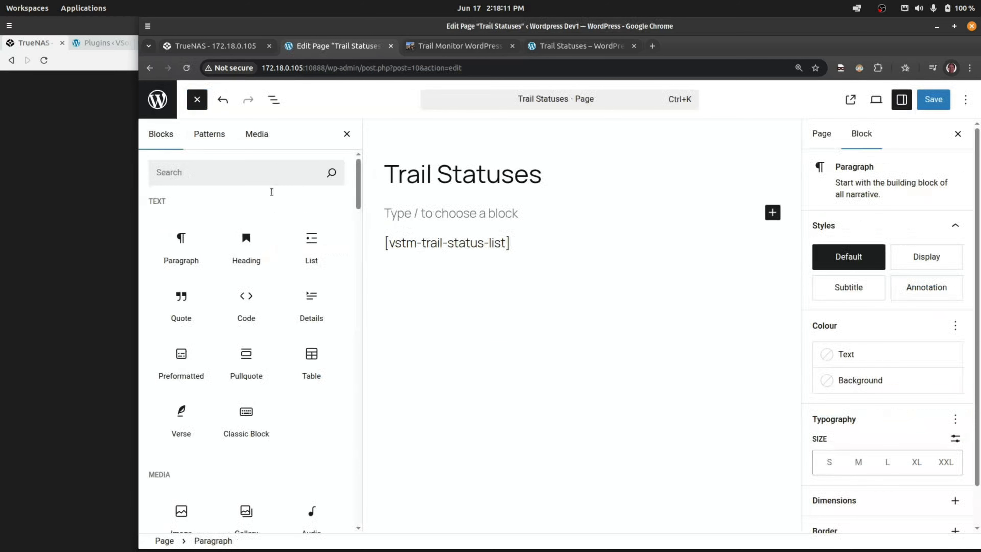
{"action": "left_click", "coordinate": [185, 178]}
{"action": "type", "text": "butt"}
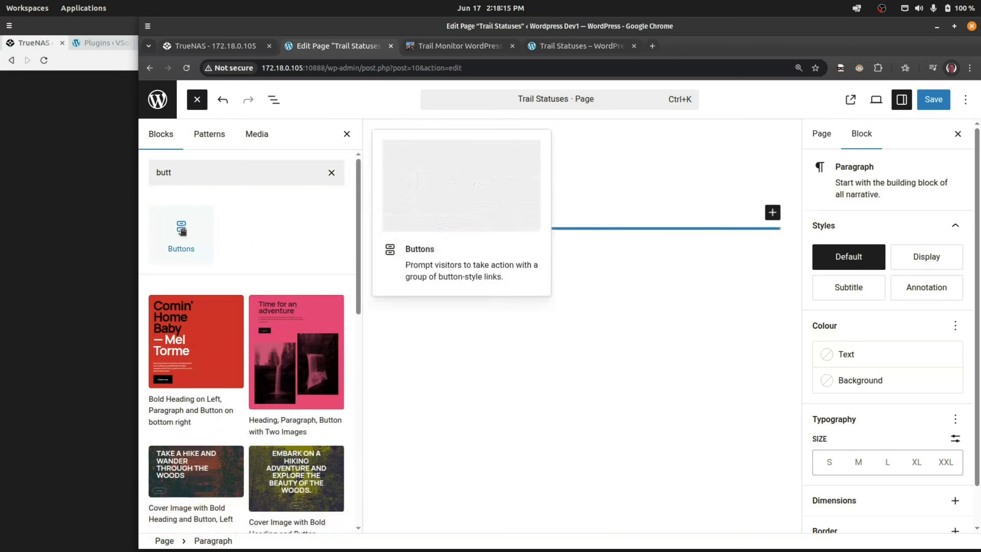
{"action": "left_click", "coordinate": [182, 231]}
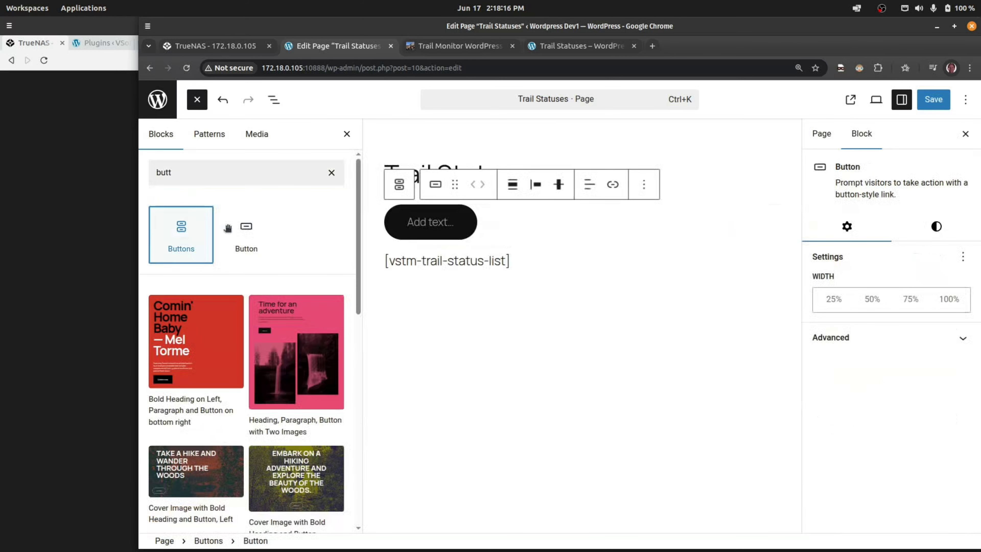
{"action": "left_click", "coordinate": [435, 223]}
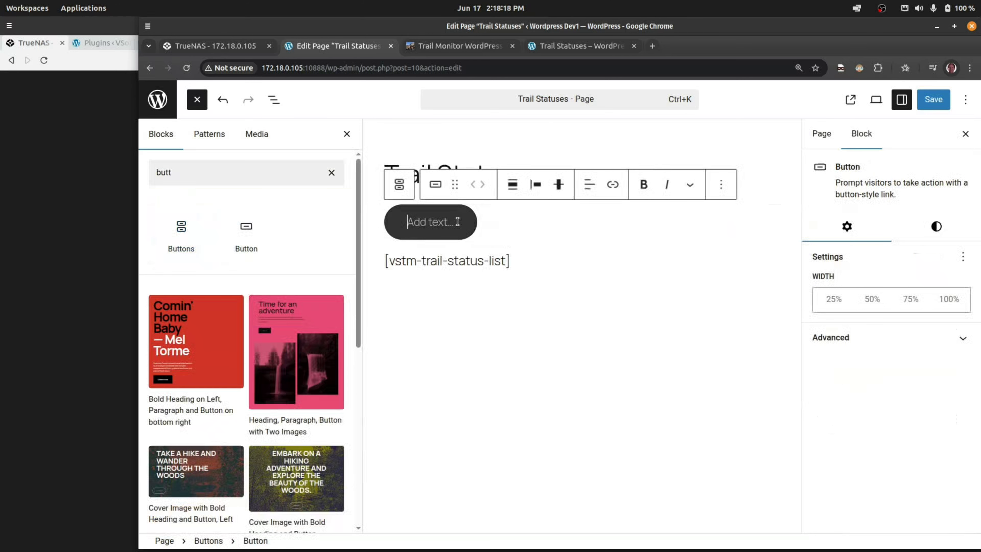
Try to use the shortcode [vstm-trail-status-submit] as the new button's link, and clear the entry again.
{"action": "left_click", "coordinate": [614, 186]}
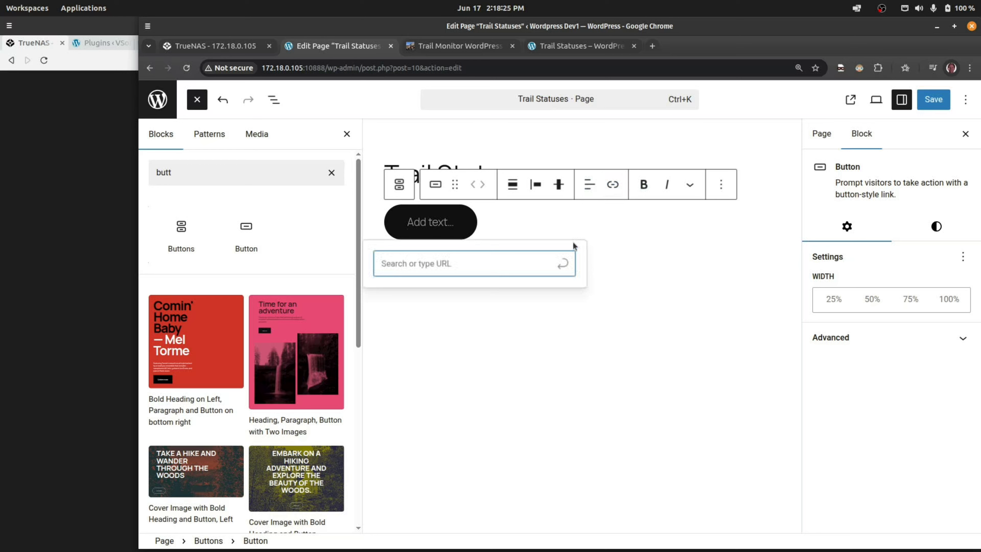
{"action": "type", "text": "[vstm-trail-status-submit]"}
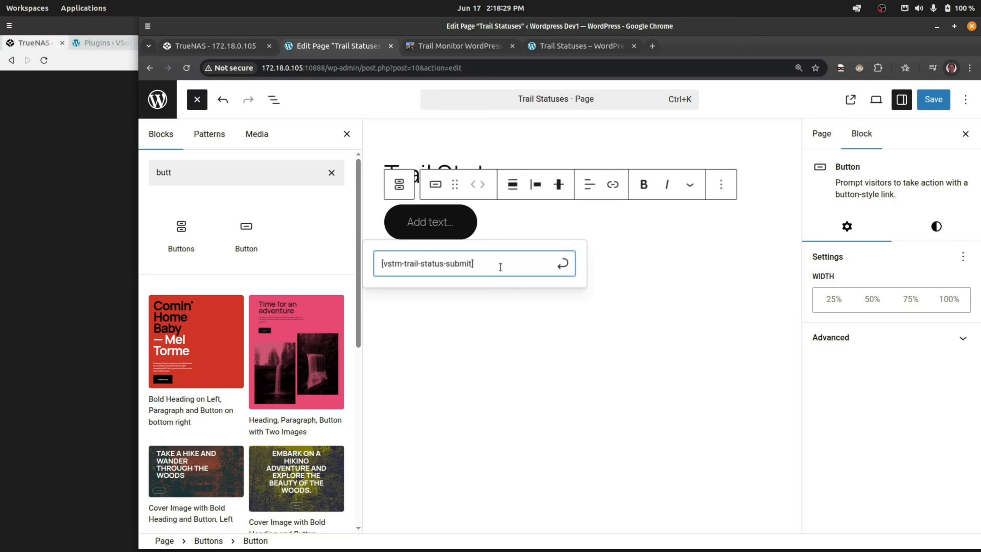
{"action": "left_click_drag", "start_coordinate": [503, 266], "coordinate": [370, 266]}
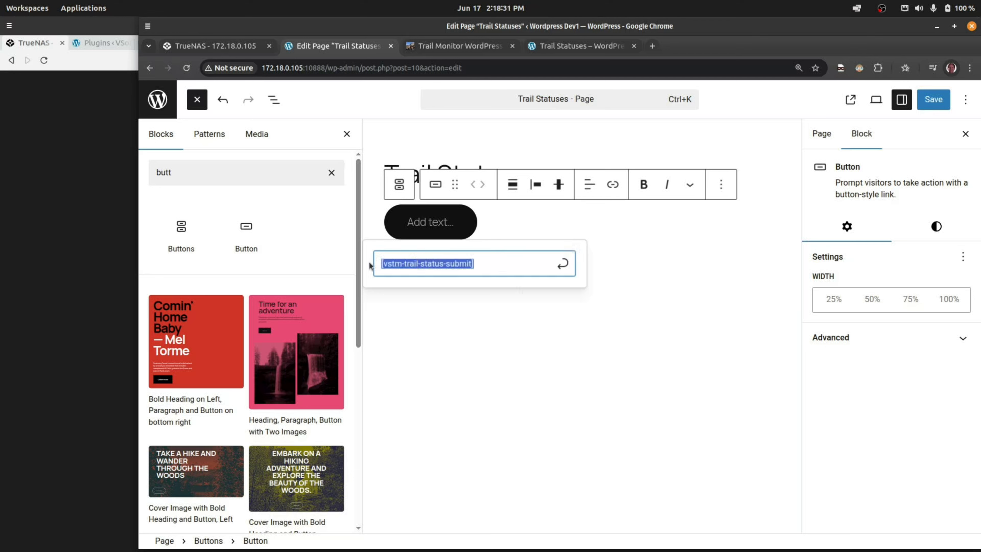
{"action": "key", "text": "BackSpace"}
{"action": "left_click", "coordinate": [526, 160]}
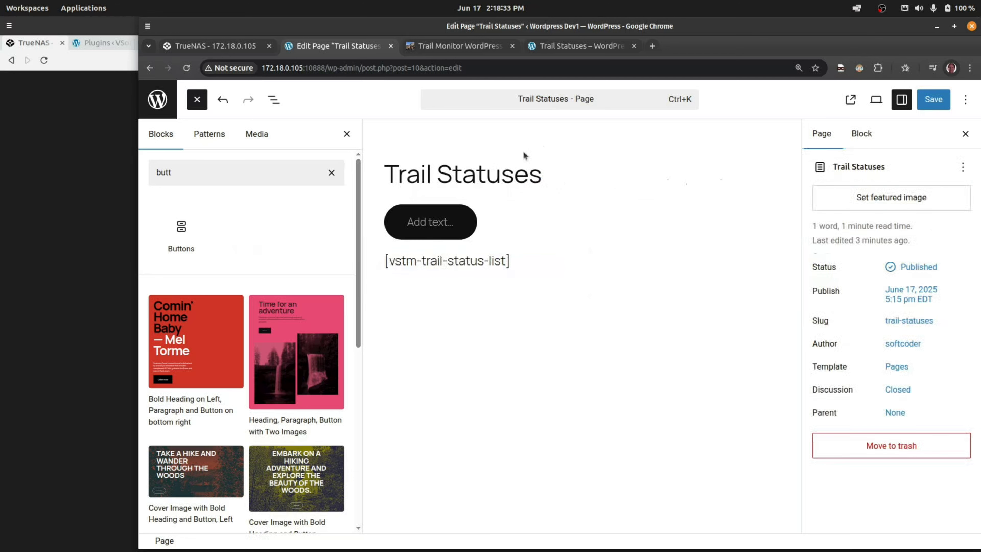
{"action": "left_click", "coordinate": [454, 223]}
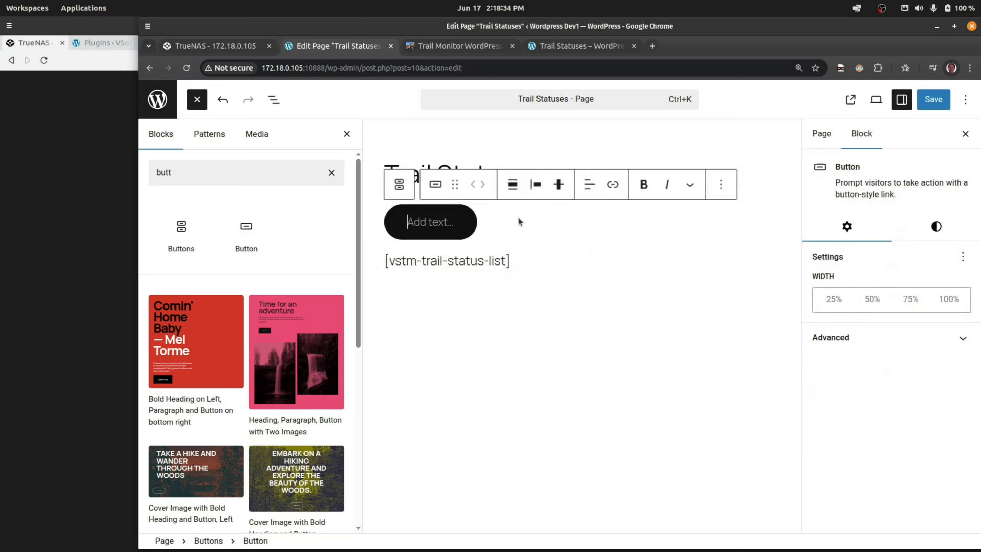
{"action": "left_click", "coordinate": [537, 255]}
{"action": "left_click", "coordinate": [493, 201]}
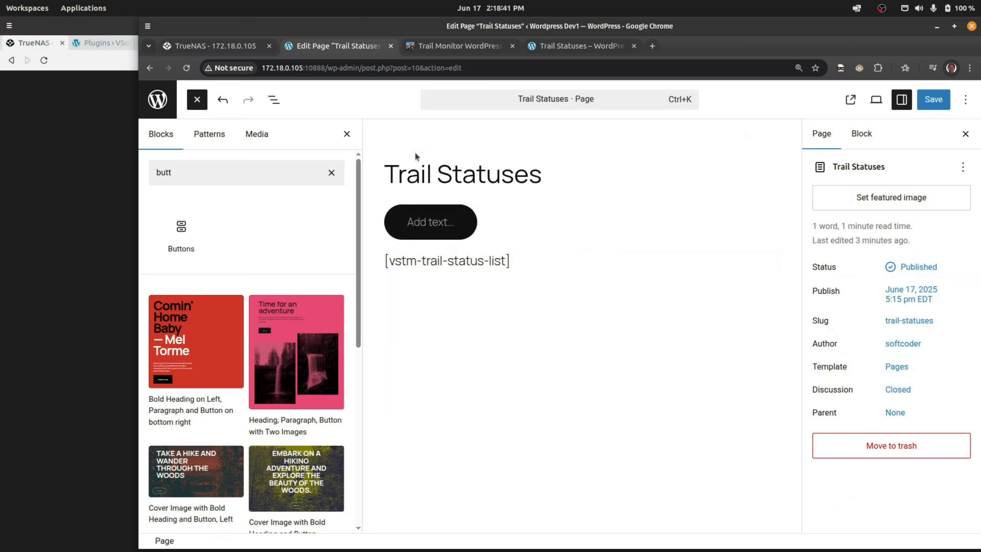
Leave the Trail Statuses page editor without saving the changes and return to the list of pages.
{"action": "left_click", "coordinate": [162, 101]}
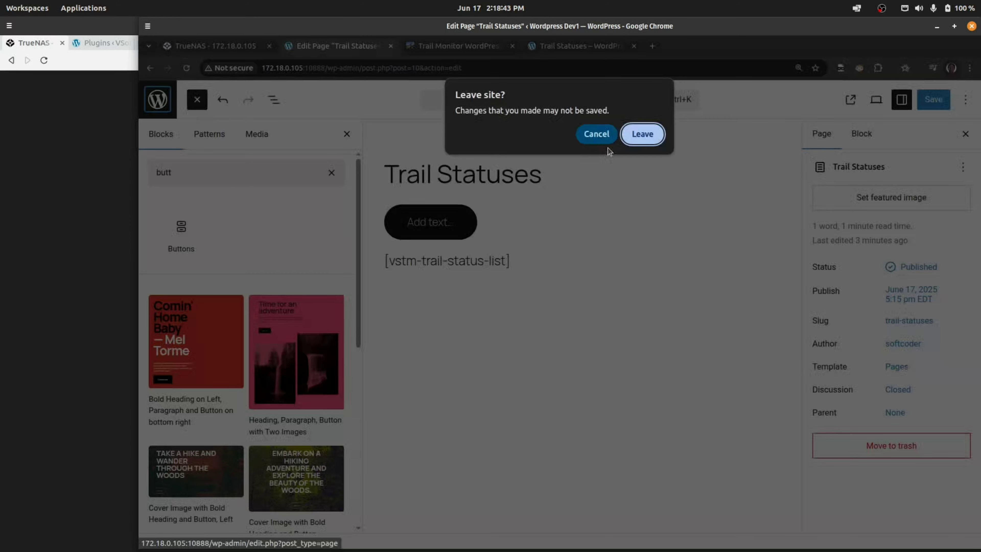
{"action": "left_click", "coordinate": [640, 139]}
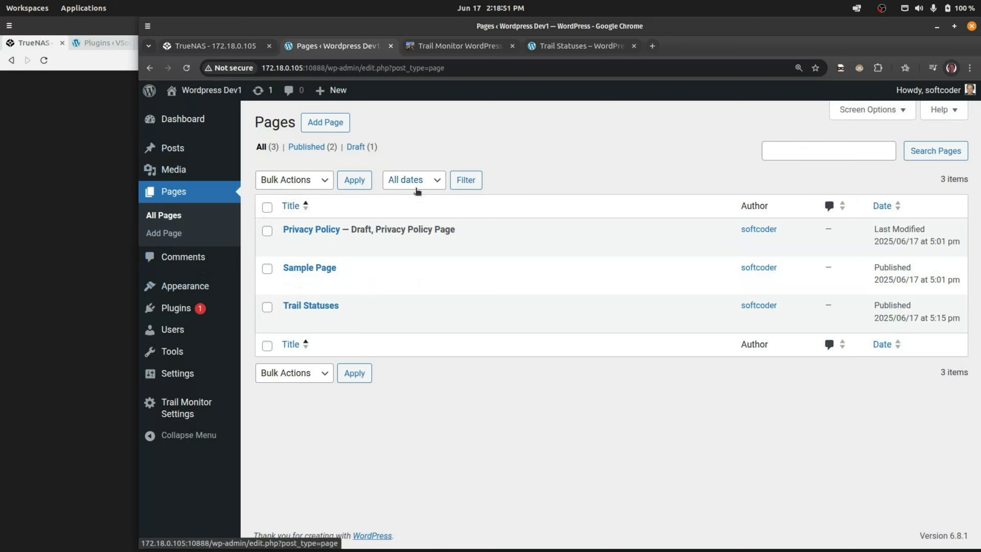
{"action": "left_click", "coordinate": [324, 123]}
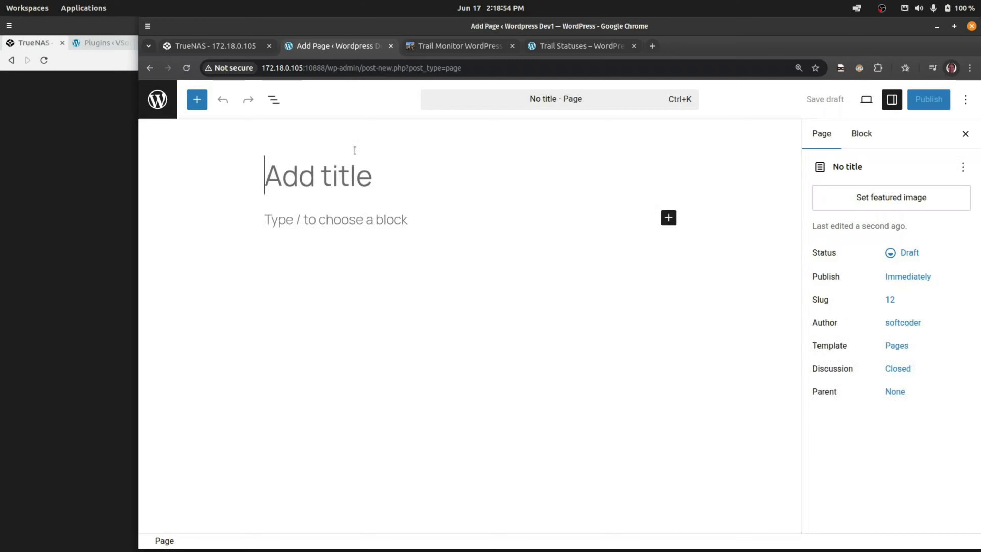
{"action": "left_click", "coordinate": [324, 182]}
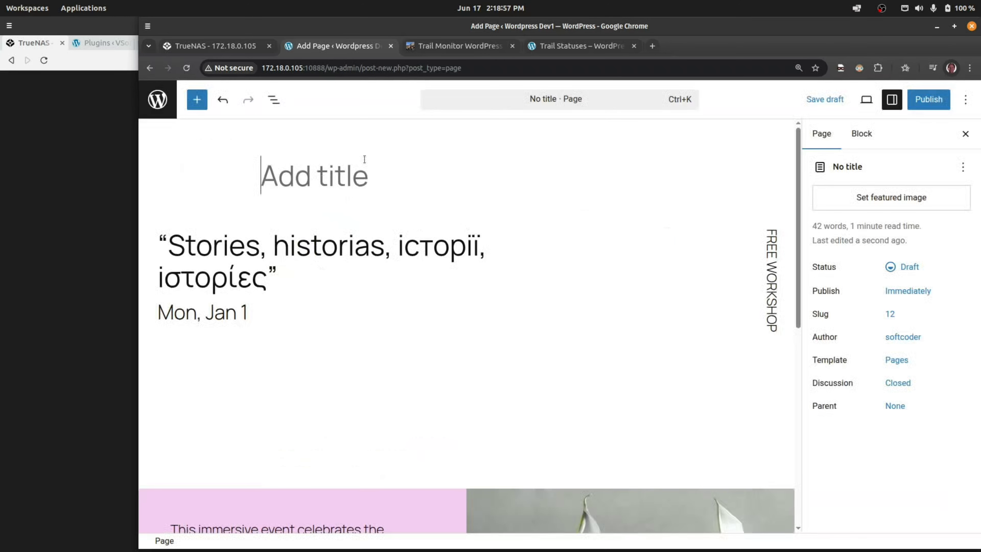
{"action": "left_click", "coordinate": [164, 102]}
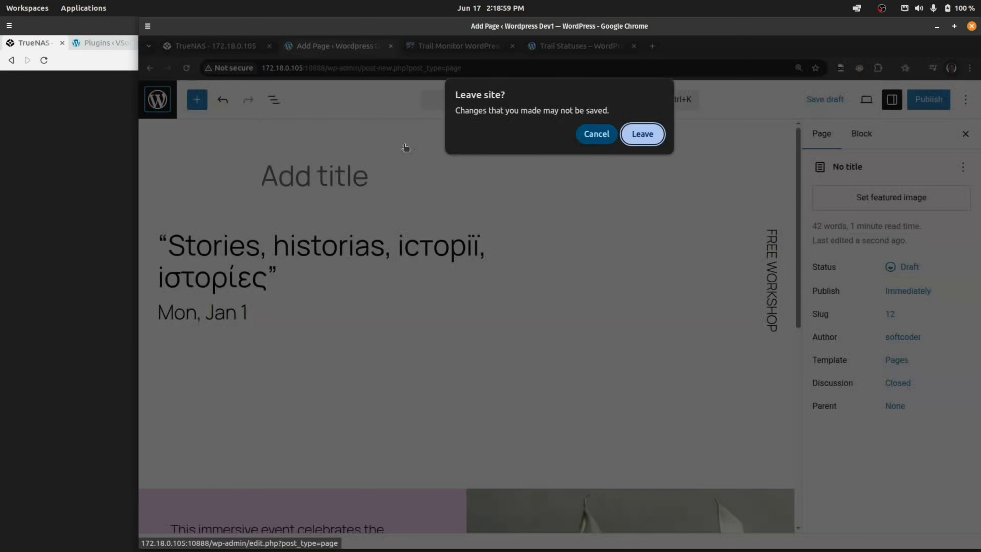
{"action": "left_click", "coordinate": [642, 134]}
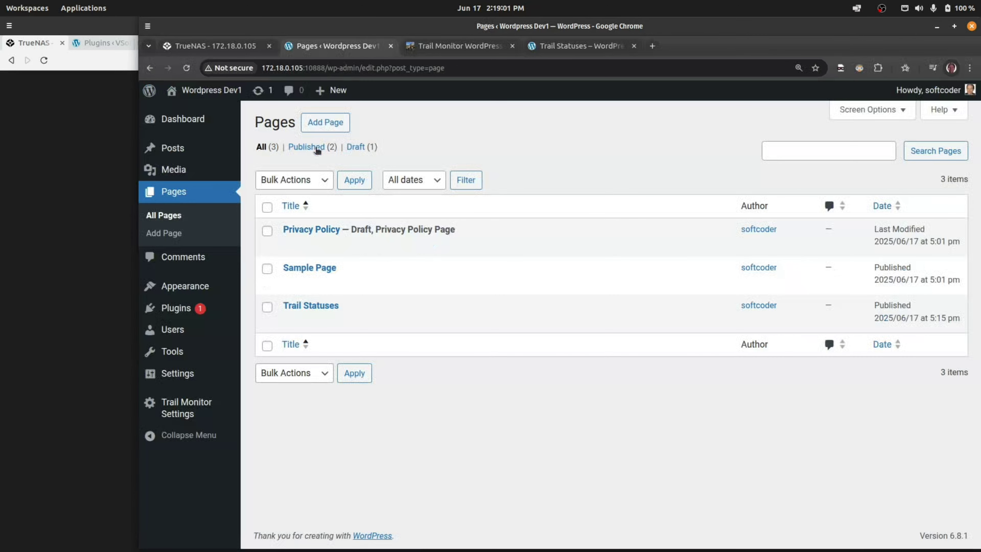
Create a new page titled "Add New Trail Status" containing the shortcode [vstm-trail-status-submit].
{"action": "left_click", "coordinate": [324, 124]}
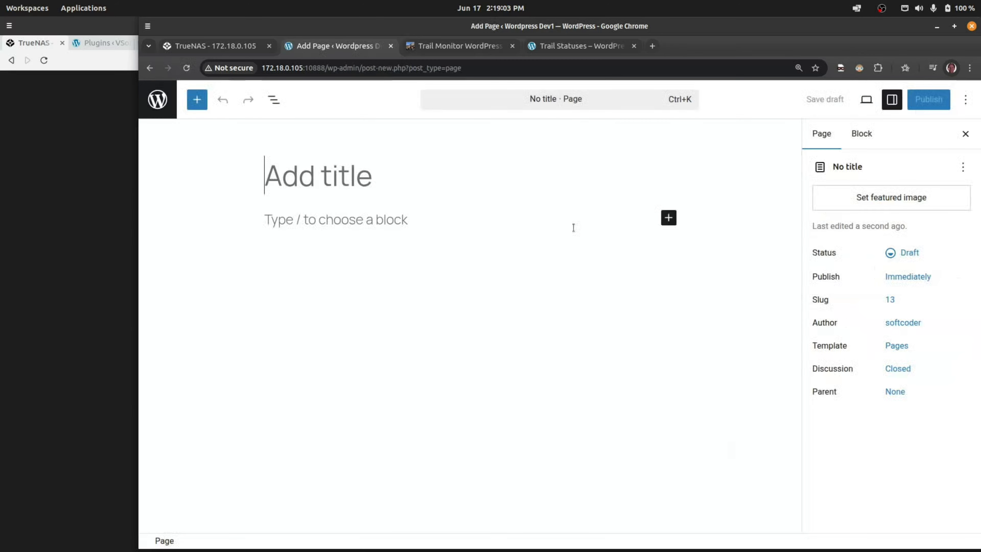
{"action": "left_click", "coordinate": [925, 134]}
{"action": "type", "text": "Ad"}
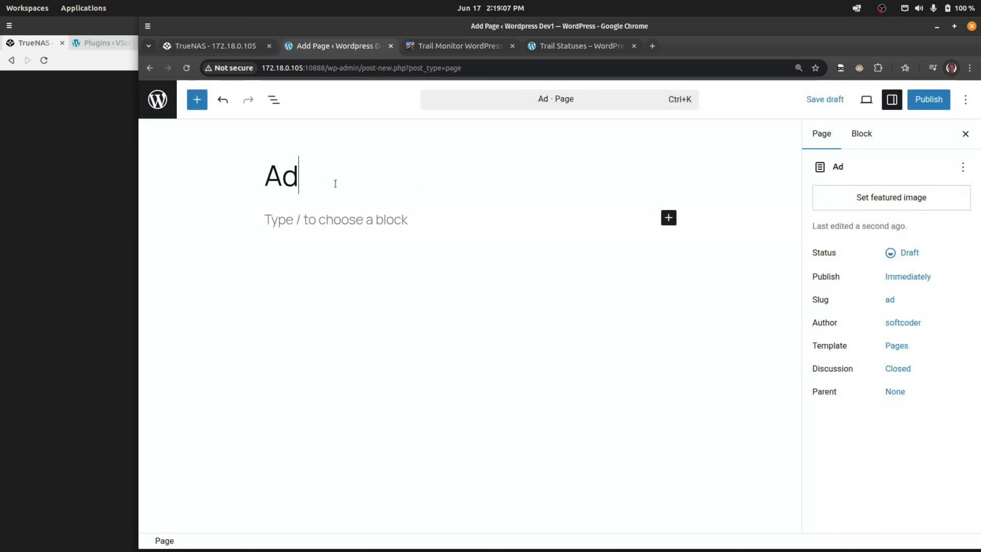
{"action": "type", "text": "d New Trail Status"}
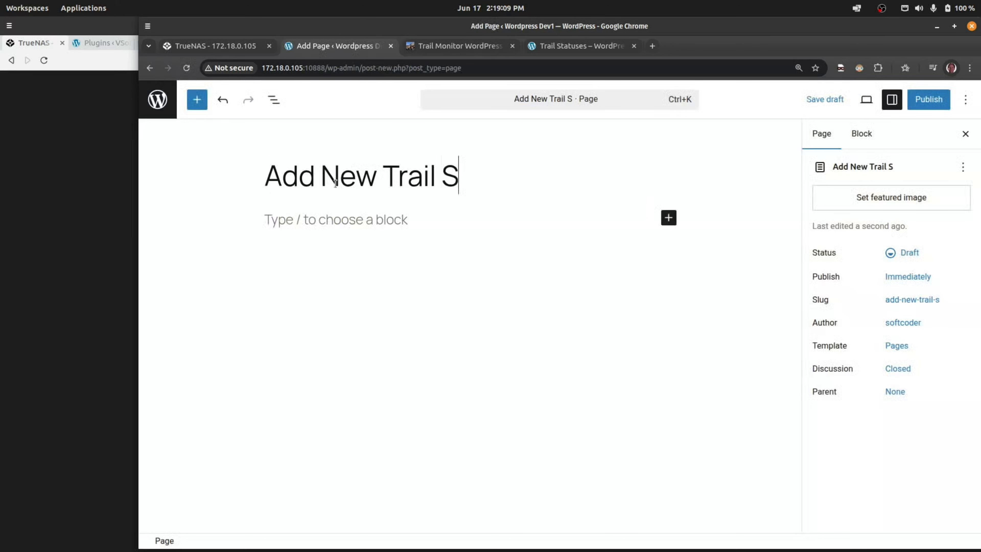
{"action": "left_click", "coordinate": [309, 223]}
{"action": "type", "text": "[vstm-trail-status-submit]"}
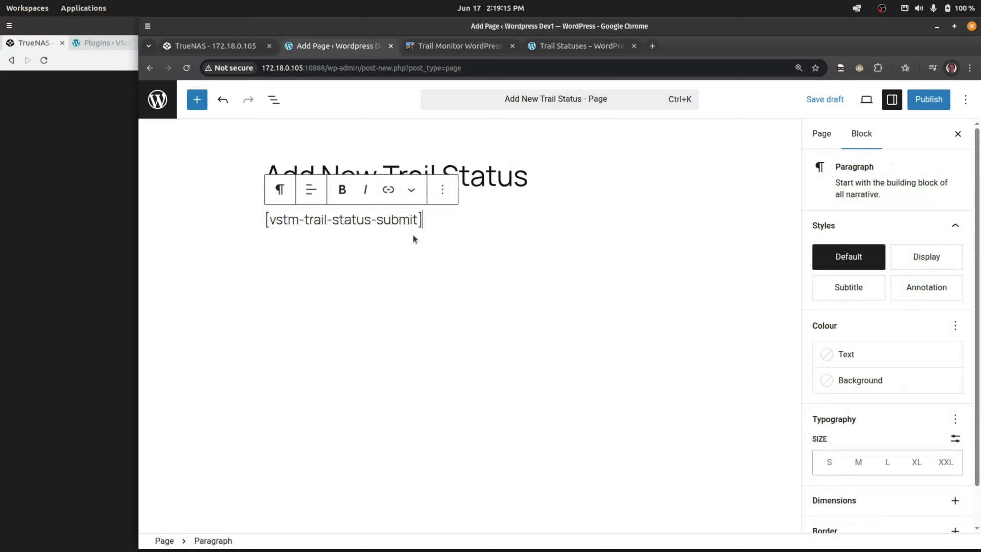
Publish the Add New Trail Status page and copy its page address.
{"action": "left_click", "coordinate": [924, 103]}
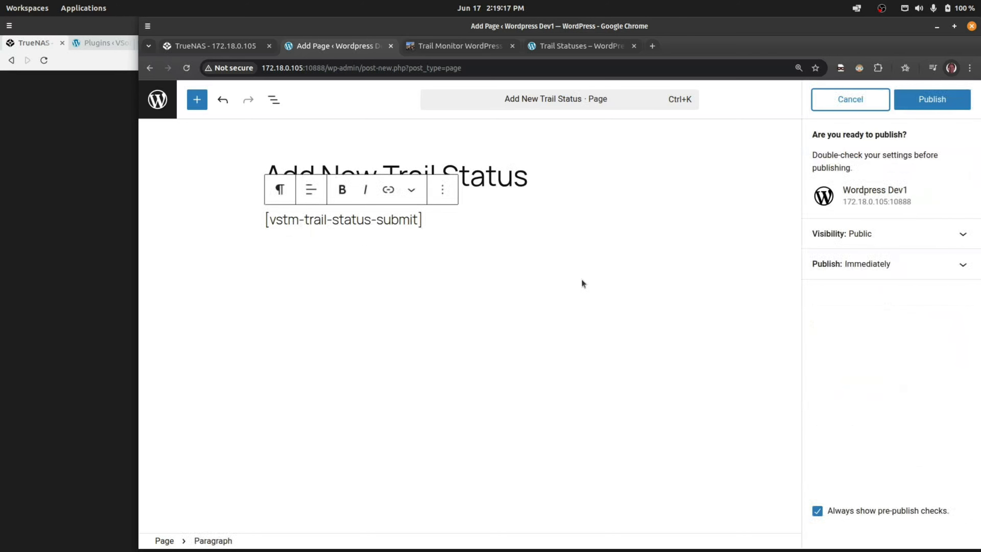
{"action": "left_click", "coordinate": [933, 100]}
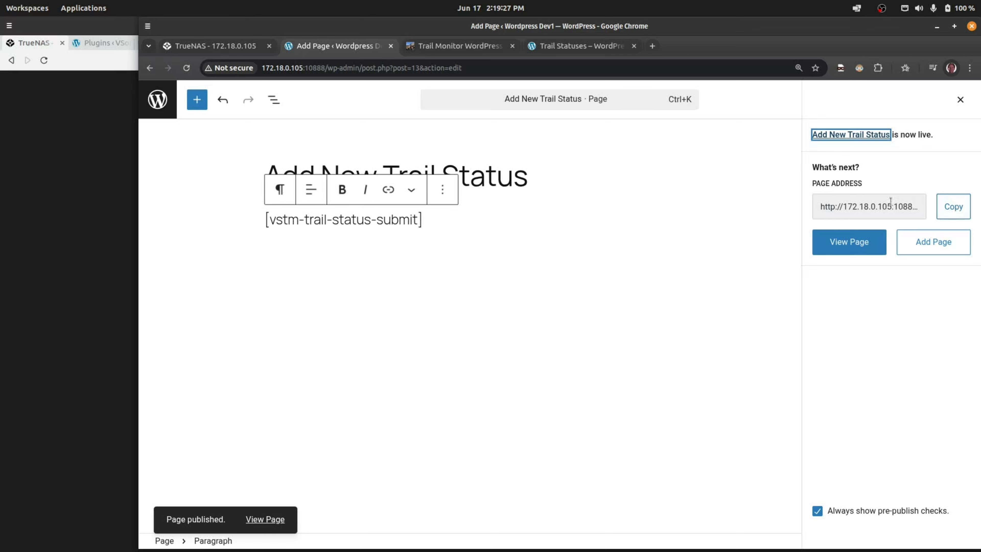
{"action": "left_click", "coordinate": [955, 208]}
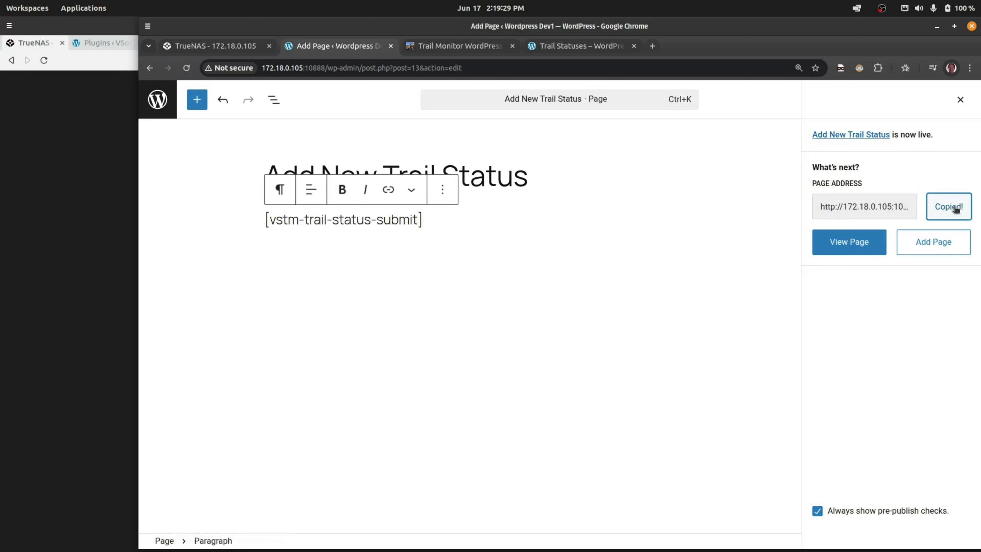
Open the Trail Statuses page for editing and insert a Buttons block on a new line above the [vstm-trail-status-list] shortcode.
{"action": "left_click", "coordinate": [166, 100]}
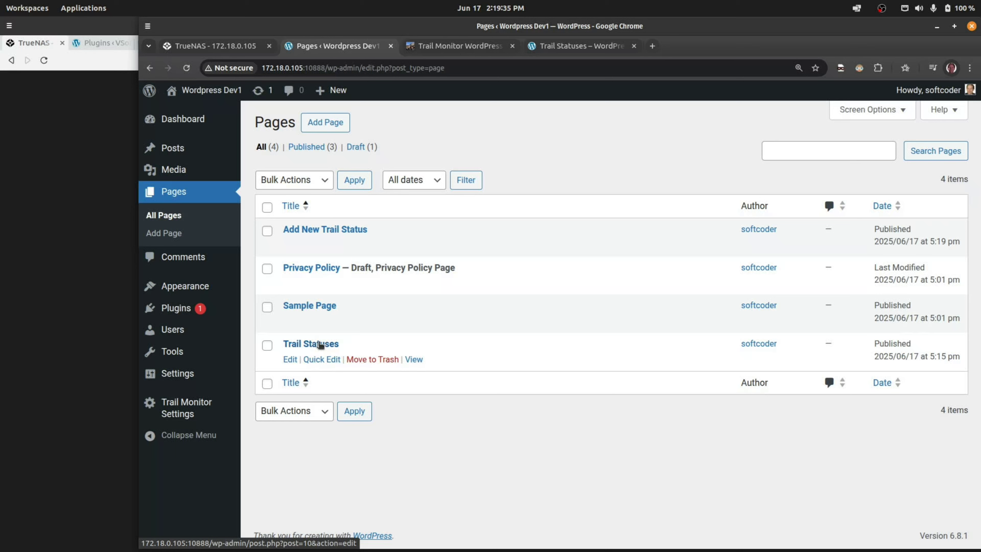
{"action": "left_click", "coordinate": [290, 360]}
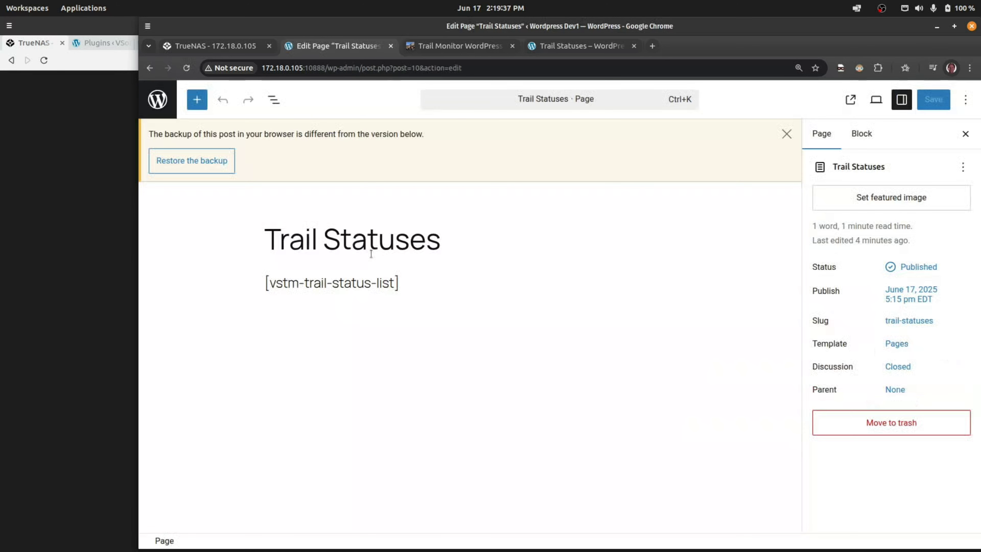
{"action": "left_click", "coordinate": [270, 279]}
{"action": "key", "text": "Home"}
{"action": "key", "text": "Return"}
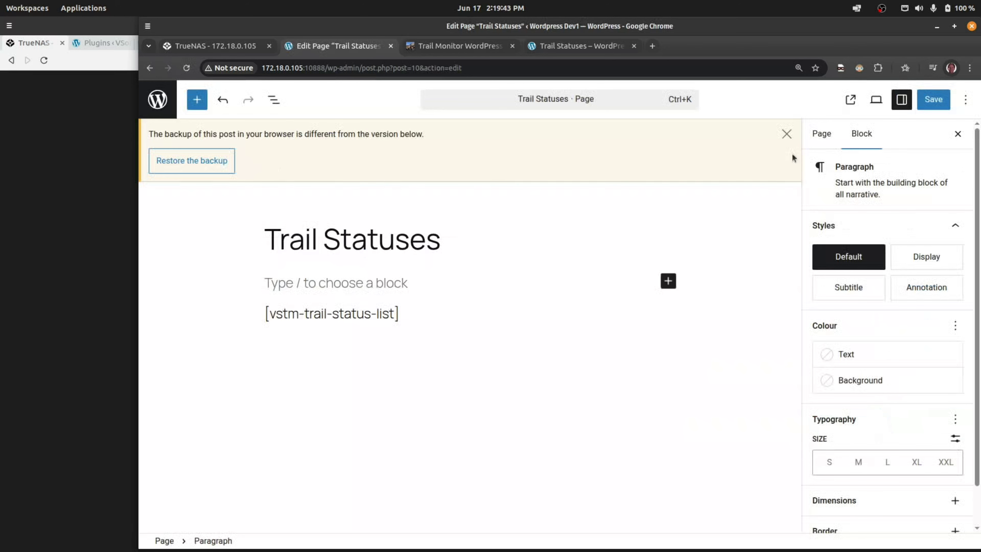
{"action": "left_click", "coordinate": [787, 134]}
{"action": "left_click", "coordinate": [197, 99]}
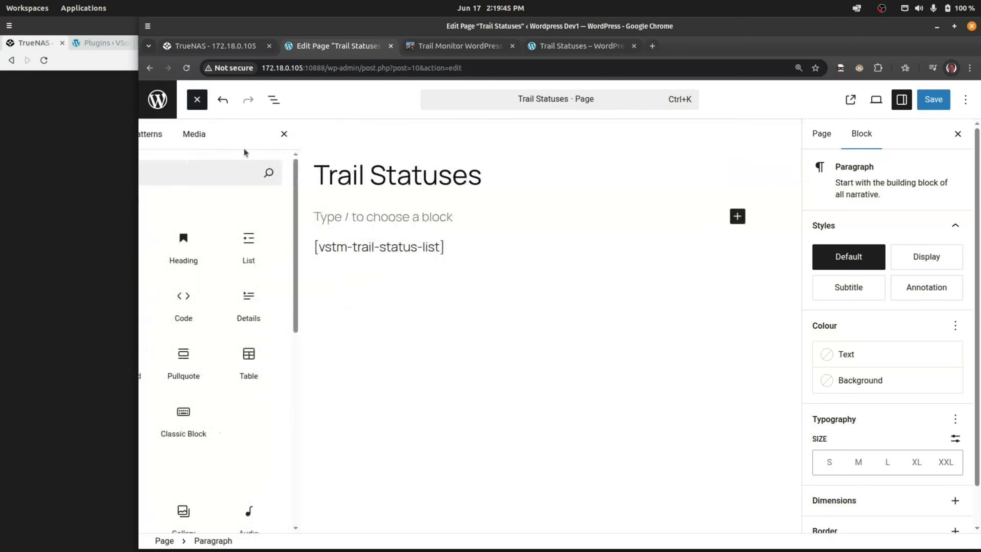
{"action": "left_click", "coordinate": [185, 173]}
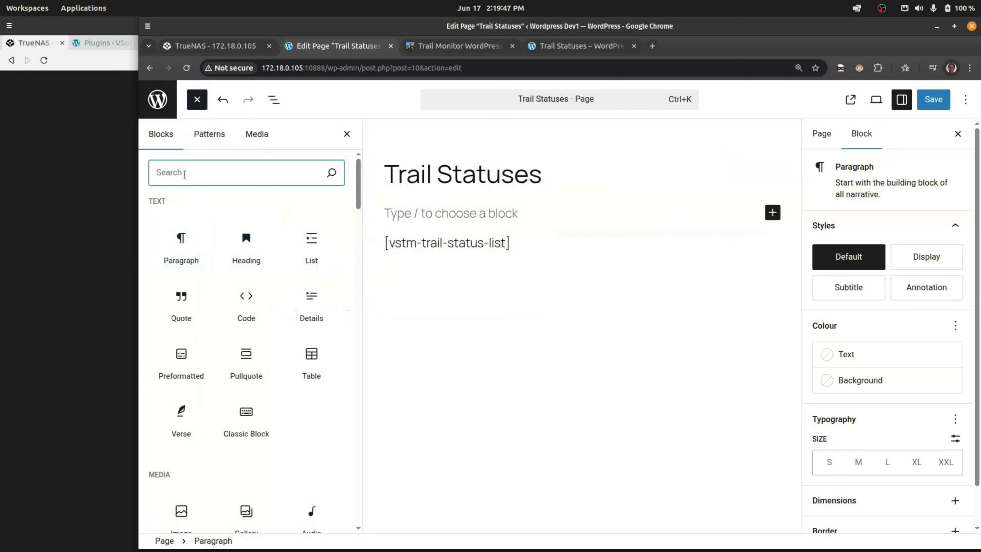
{"action": "type", "text": "but"}
{"action": "left_click", "coordinate": [185, 223]}
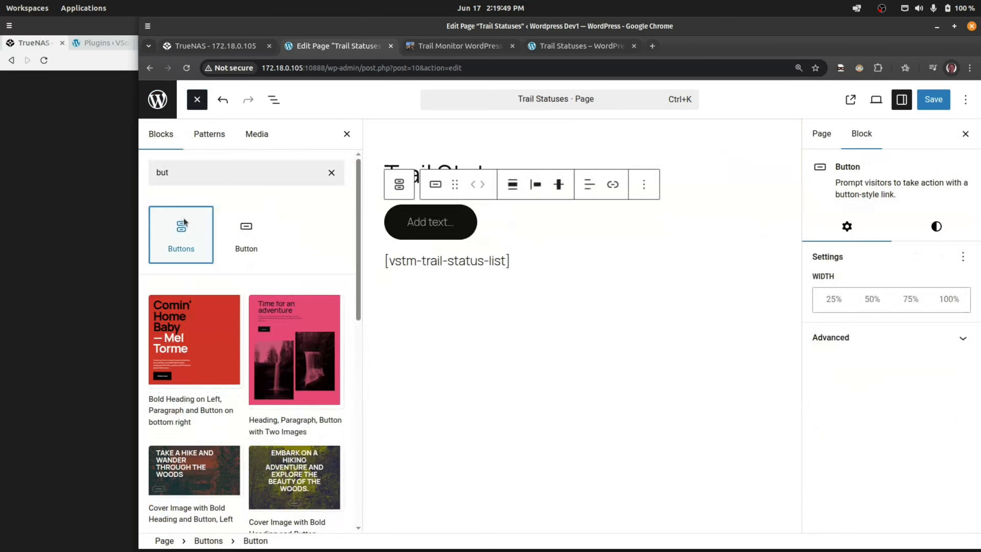
{"action": "left_click", "coordinate": [444, 227]}
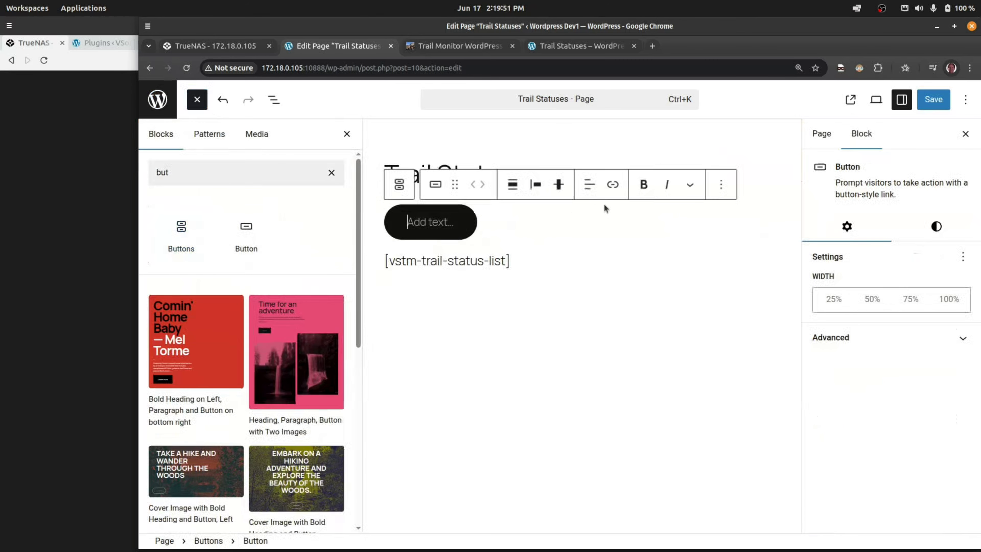
{"action": "left_click", "coordinate": [613, 184]}
{"action": "type", "text": "http://172.18.0.105:10888/add-new-trail-status/"}
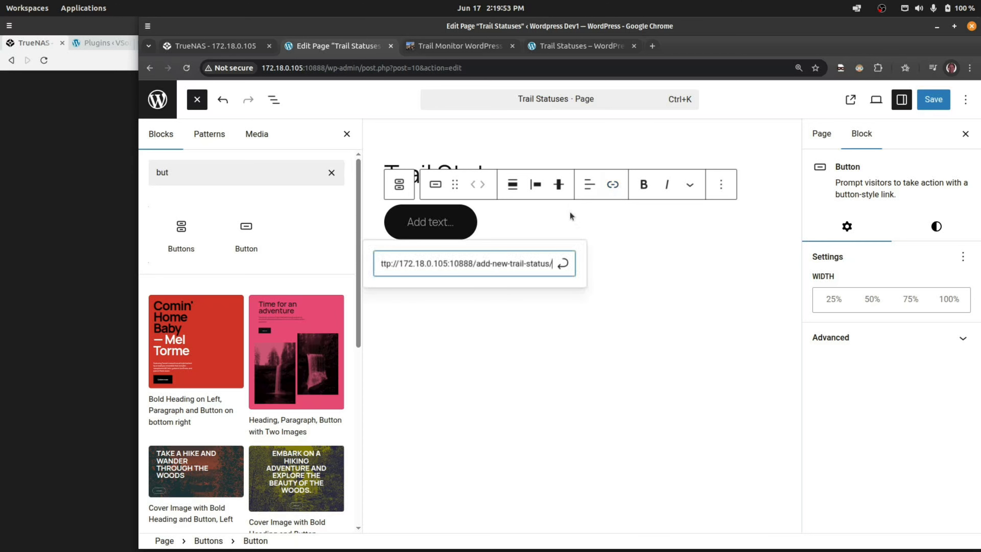
{"action": "key", "text": "Return"}
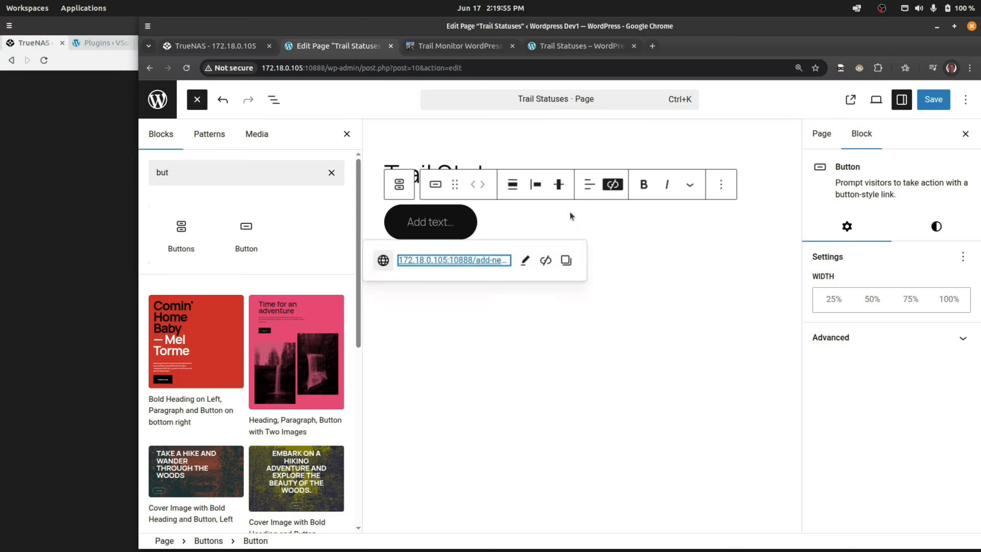
{"action": "left_click", "coordinate": [622, 263]}
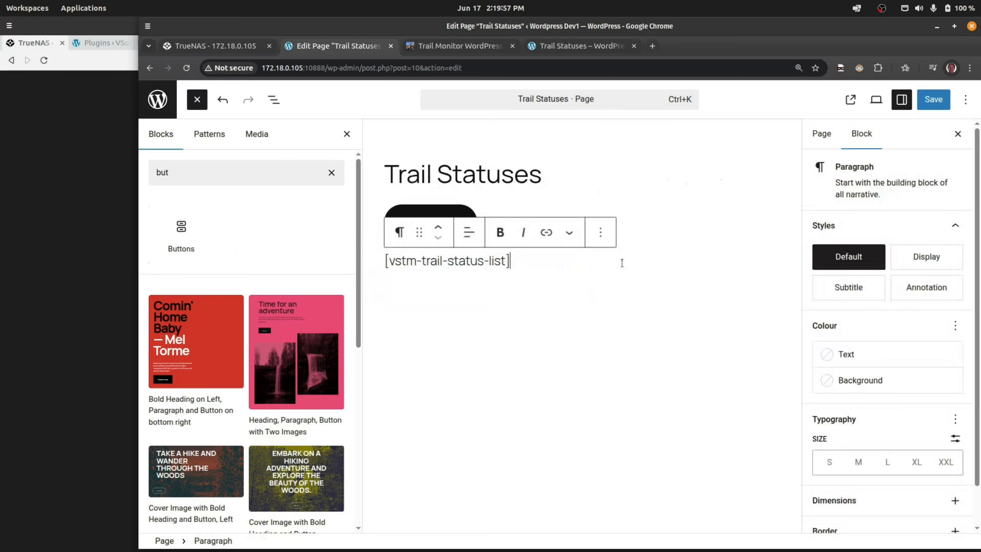
{"action": "key", "text": "Return"}
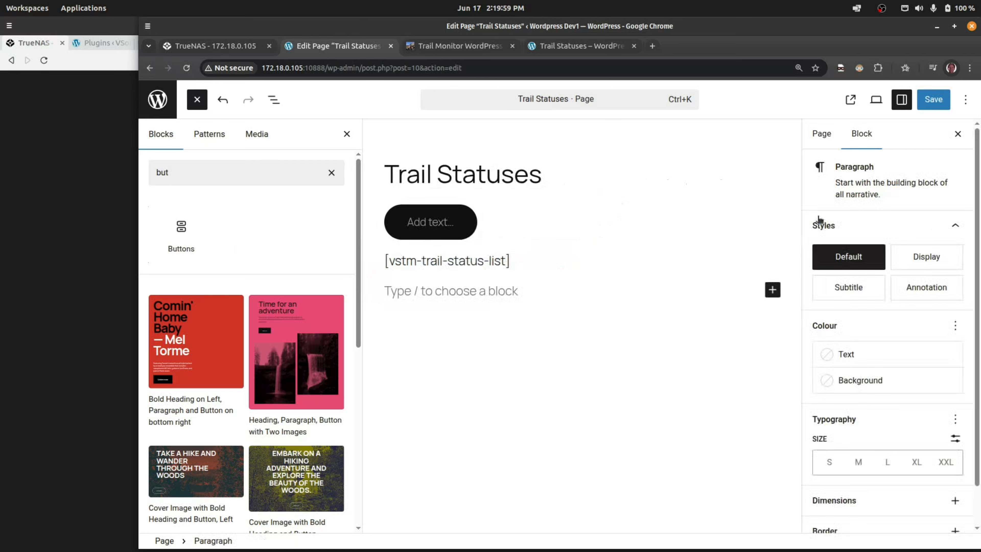
{"action": "left_click", "coordinate": [347, 134]}
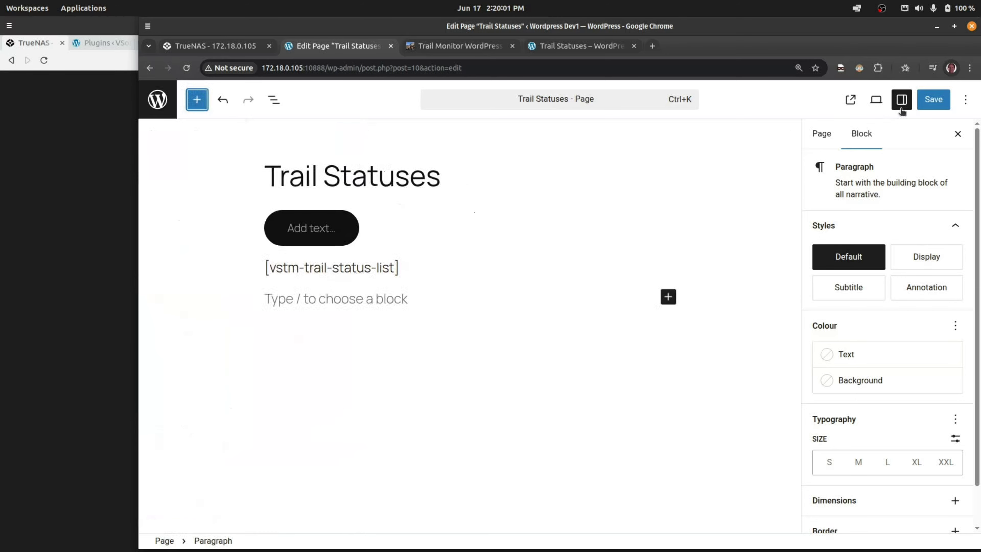
{"action": "key", "text": "ctrl+s"}
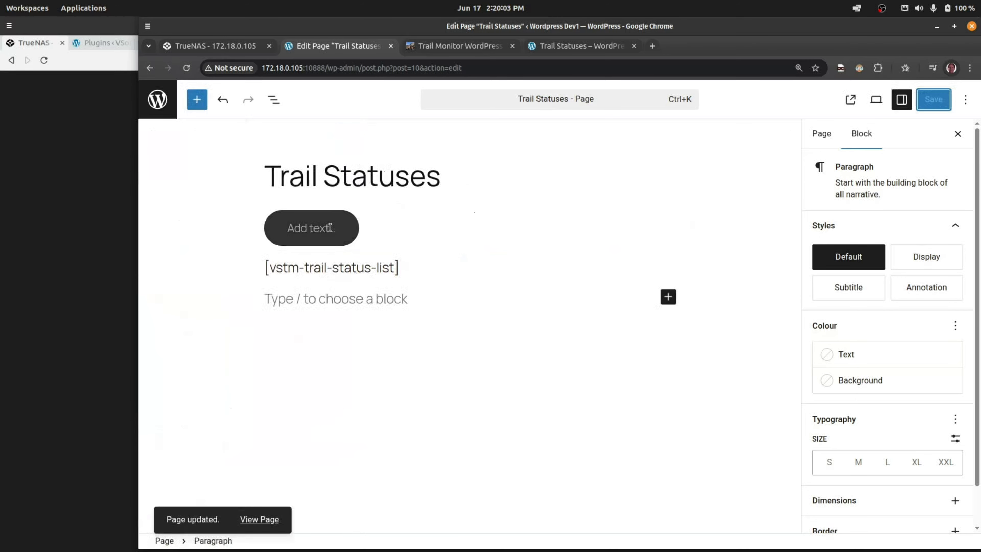
Label the button "Add Trail Status" and save the page again.
{"action": "left_click", "coordinate": [347, 225]}
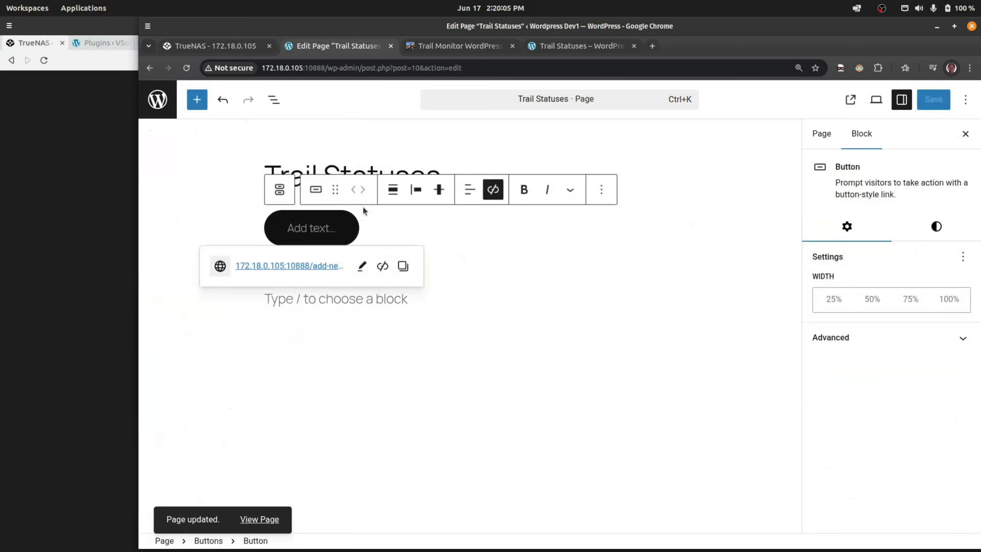
{"action": "type", "text": "Add"}
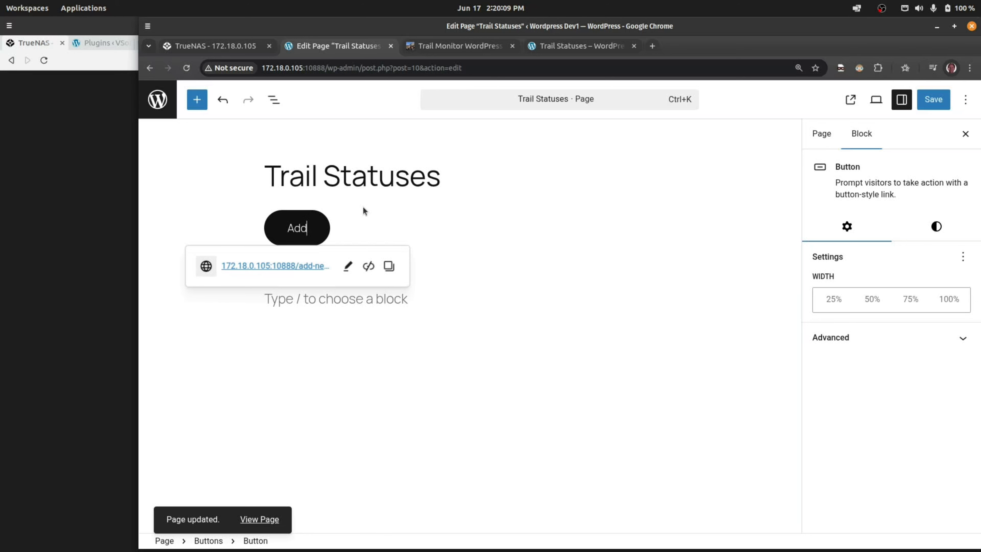
{"action": "type", "text": " Trail Sta"}
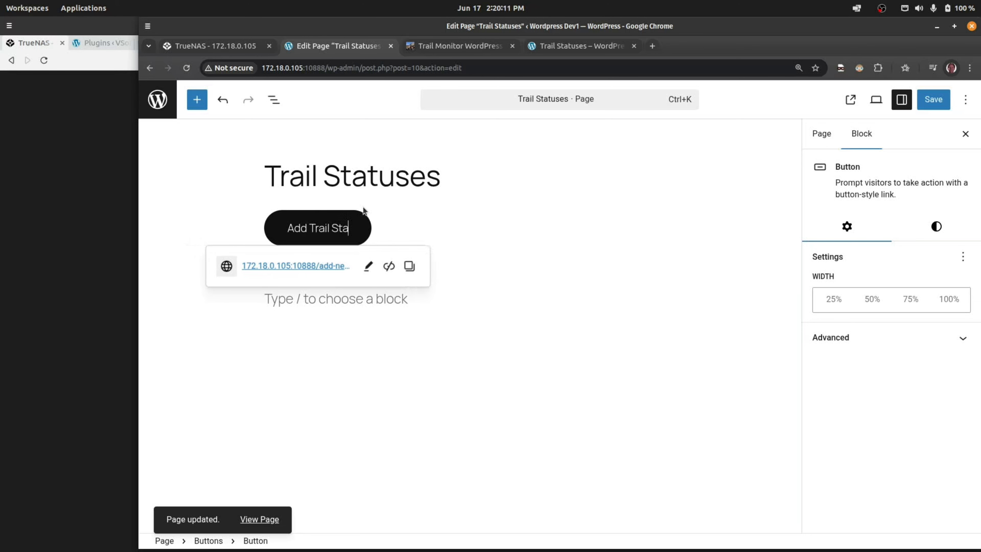
{"action": "type", "text": "tus"}
{"action": "left_click", "coordinate": [934, 99]}
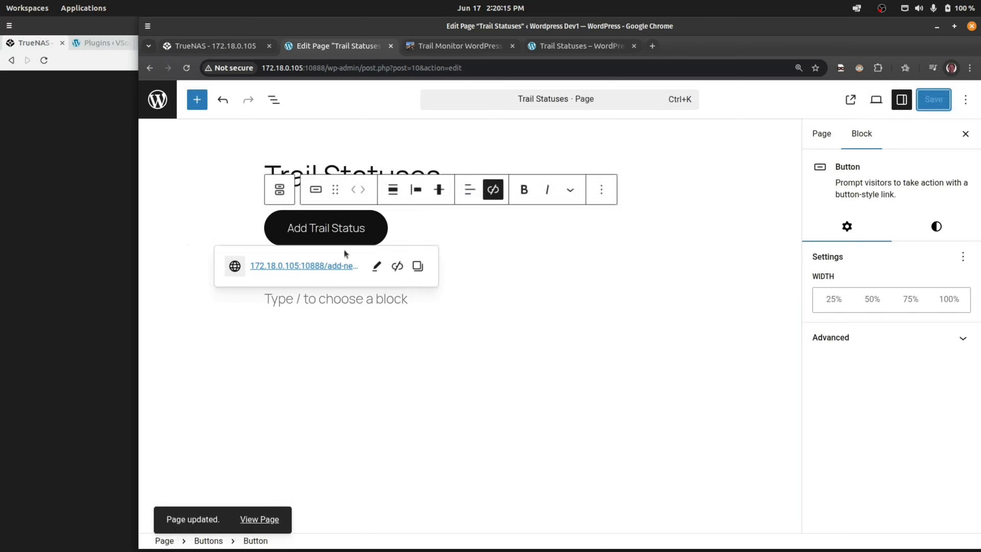
Reload the public Trail Statuses page and follow its Add Trail Status button to check the submission form.
{"action": "left_click", "coordinate": [594, 52]}
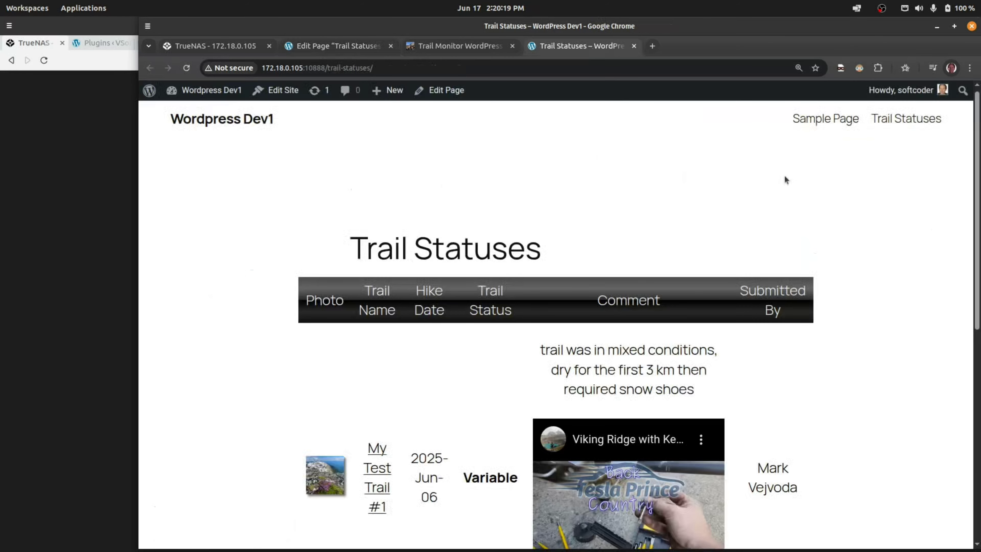
{"action": "key", "text": "F5"}
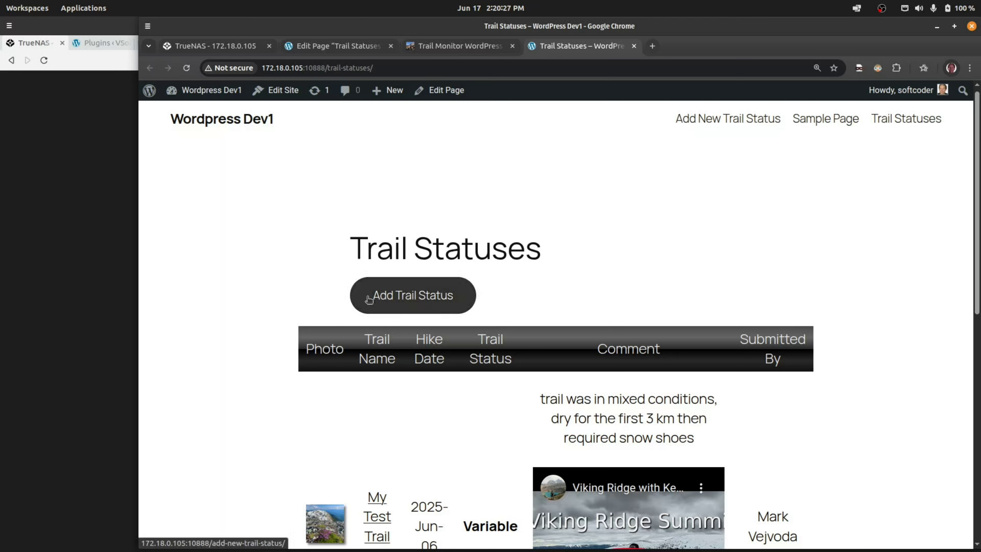
{"action": "left_click", "coordinate": [410, 301]}
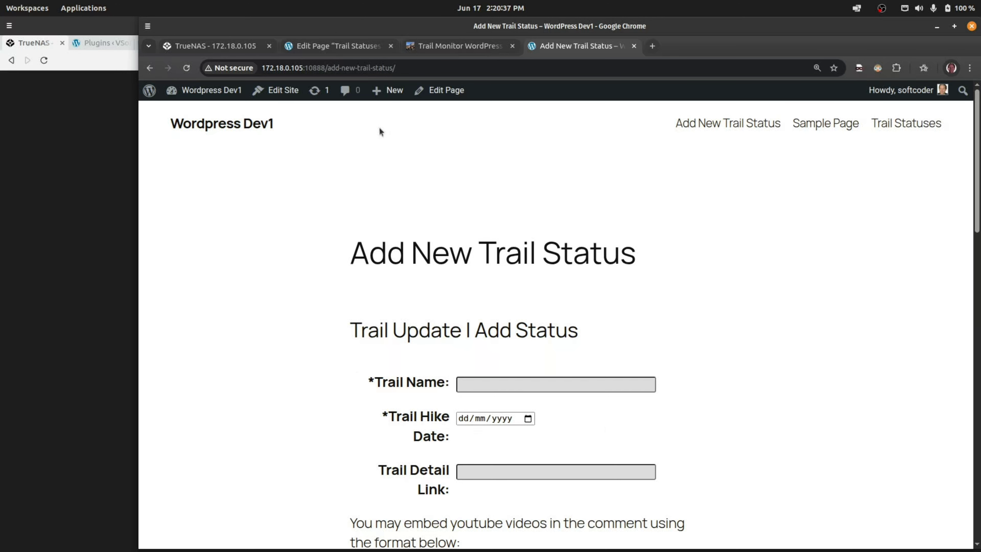
Leave the page editor and open Trail Monitor's Add Trail form in the WordPress dashboard.
{"action": "left_click", "coordinate": [336, 46]}
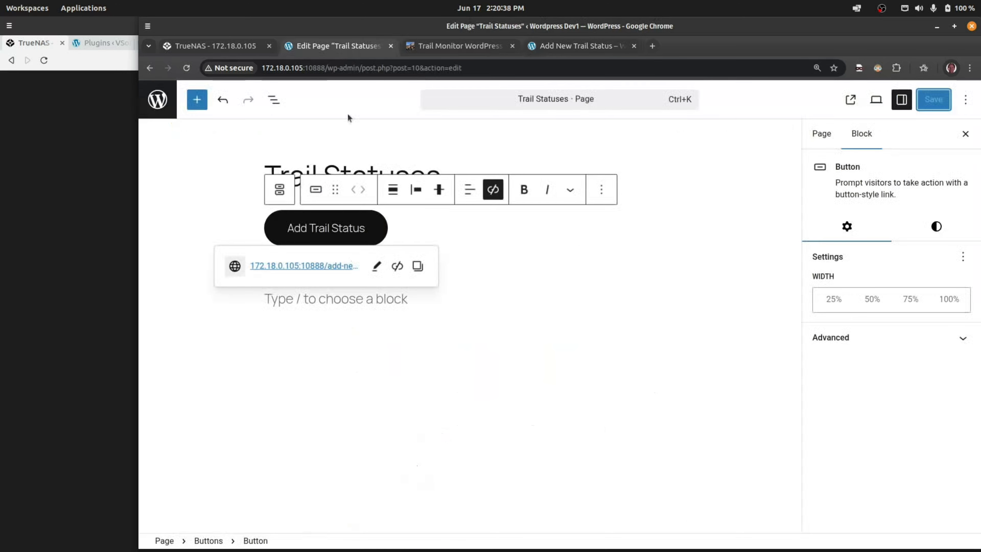
{"action": "left_click", "coordinate": [165, 105]}
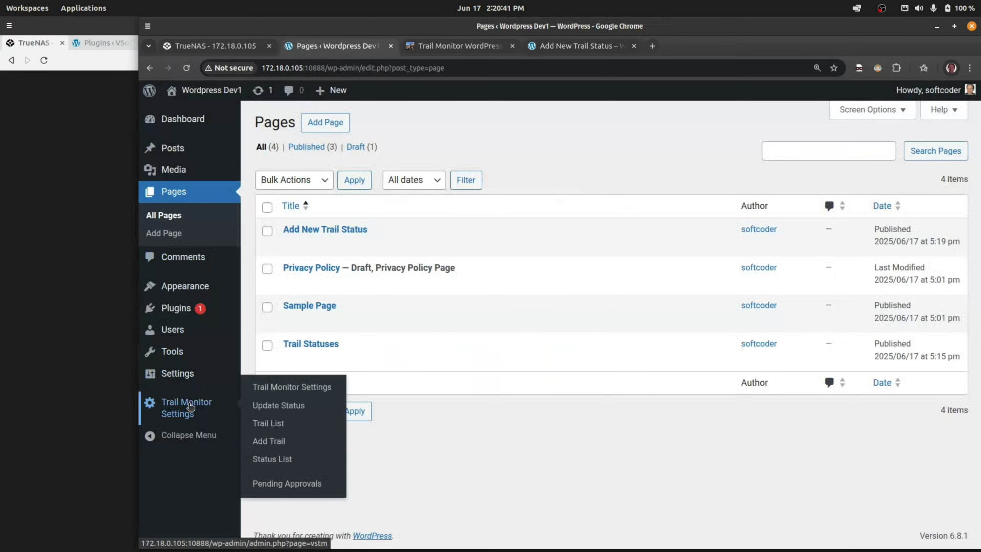
{"action": "left_click", "coordinate": [191, 407]}
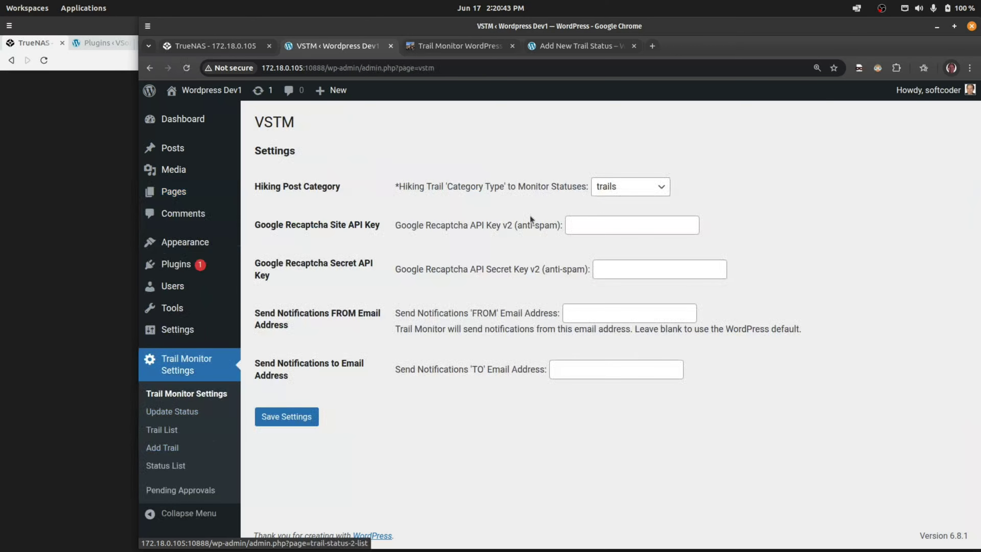
{"action": "left_click", "coordinate": [169, 411]}
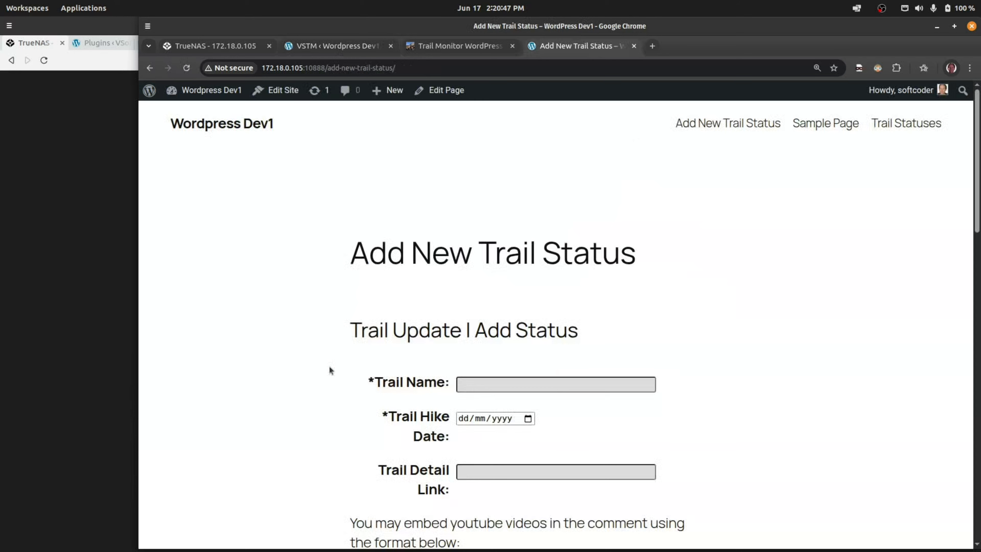
{"action": "left_click", "coordinate": [329, 46]}
{"action": "left_click", "coordinate": [174, 449]}
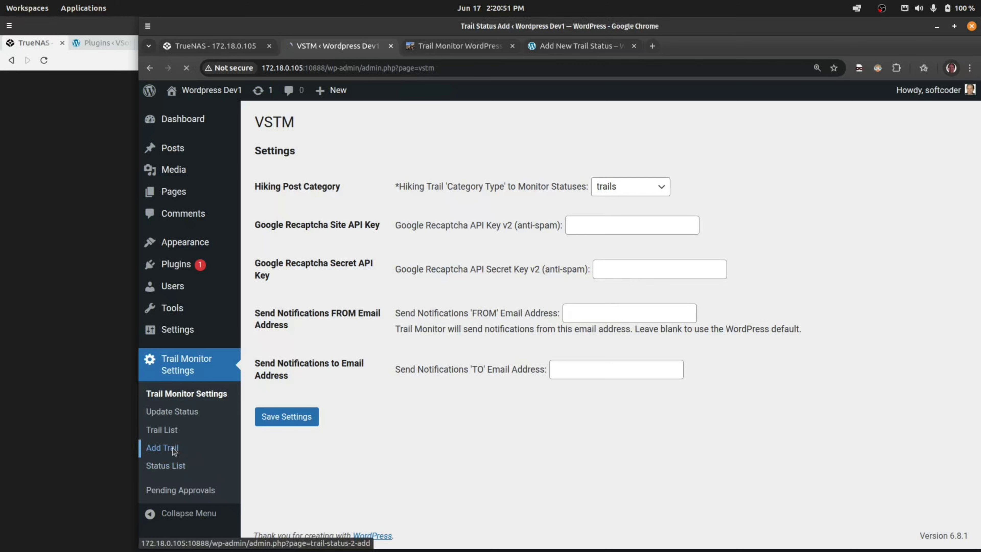
Examine the Trail Submission Approved option on the admin form, switching it off and back on.
{"action": "scroll", "coordinate": [427, 425], "scroll_direction": "down", "scroll_amount": 3}
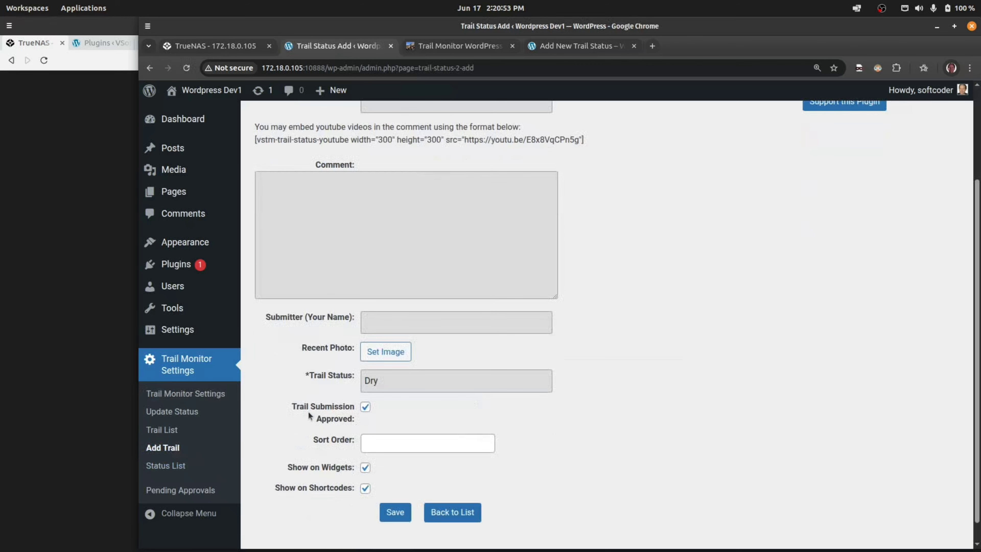
{"action": "left_click", "coordinate": [366, 407]}
{"action": "left_click", "coordinate": [365, 408]}
{"action": "scroll", "coordinate": [583, 391], "scroll_direction": "up", "scroll_amount": 3}
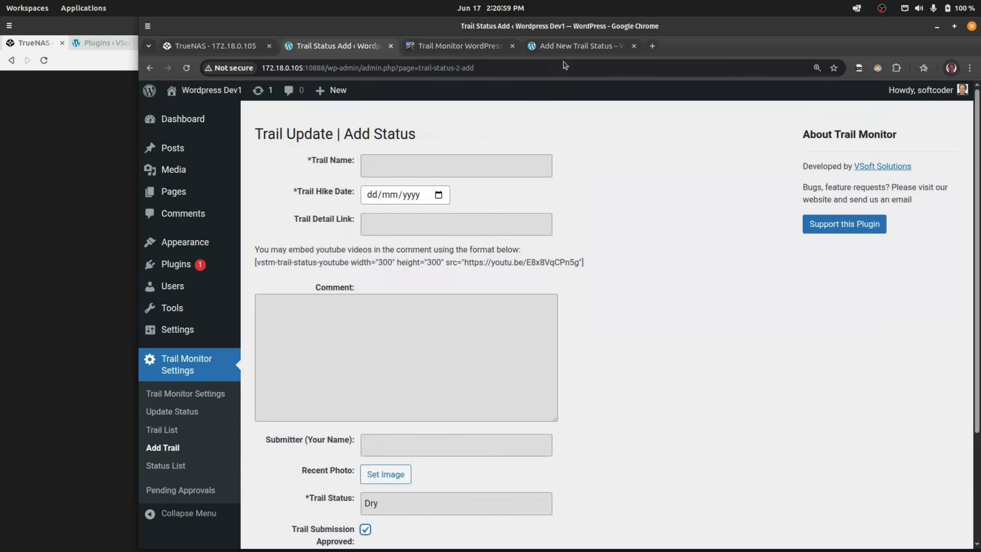
On the public Add New Trail Status form, enter Erg Mountain as the trail name and 03/06/2025 as the hike date.
{"action": "left_click", "coordinate": [571, 47]}
{"action": "left_click", "coordinate": [521, 385]}
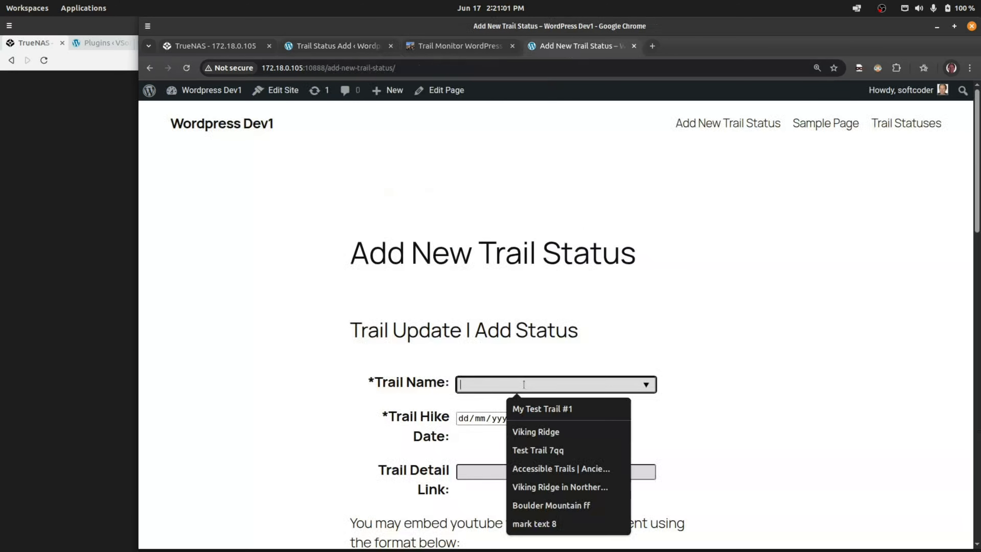
{"action": "type", "text": "Erg Mountain"}
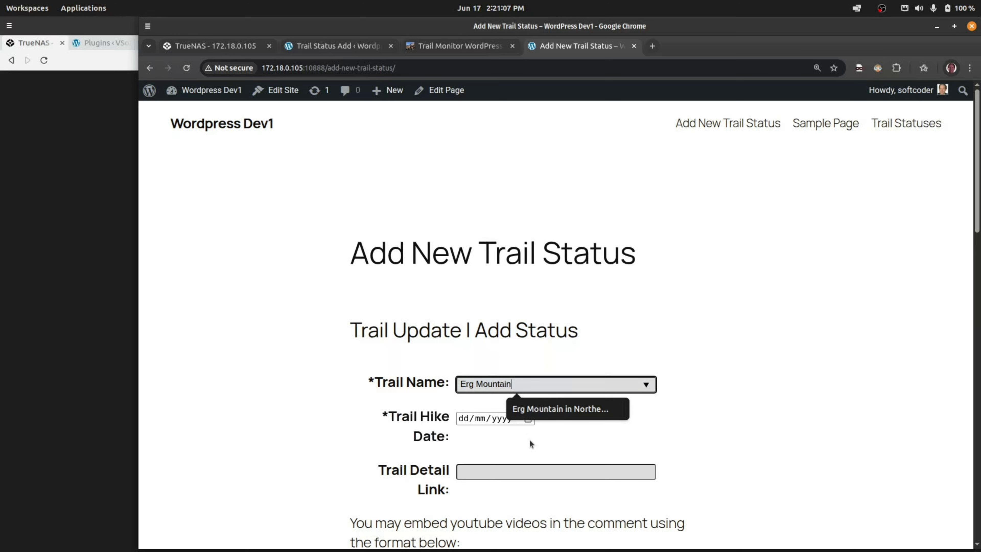
{"action": "left_click", "coordinate": [528, 418]}
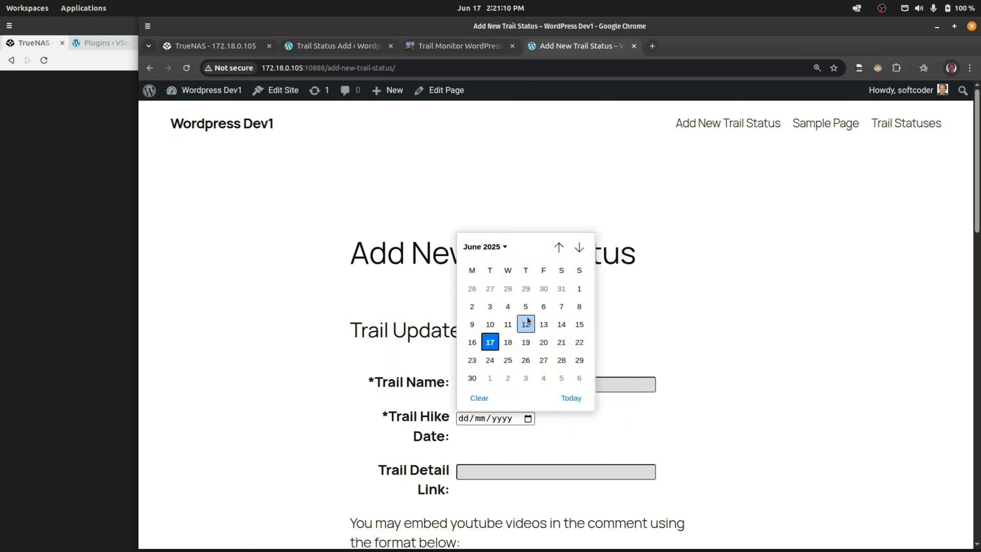
{"action": "left_click", "coordinate": [490, 306]}
Enter the comment "Didnt get very far too much snow in higher elevation" for the Erg Mountain submission.
{"action": "scroll", "coordinate": [507, 464], "scroll_direction": "down", "scroll_amount": 3}
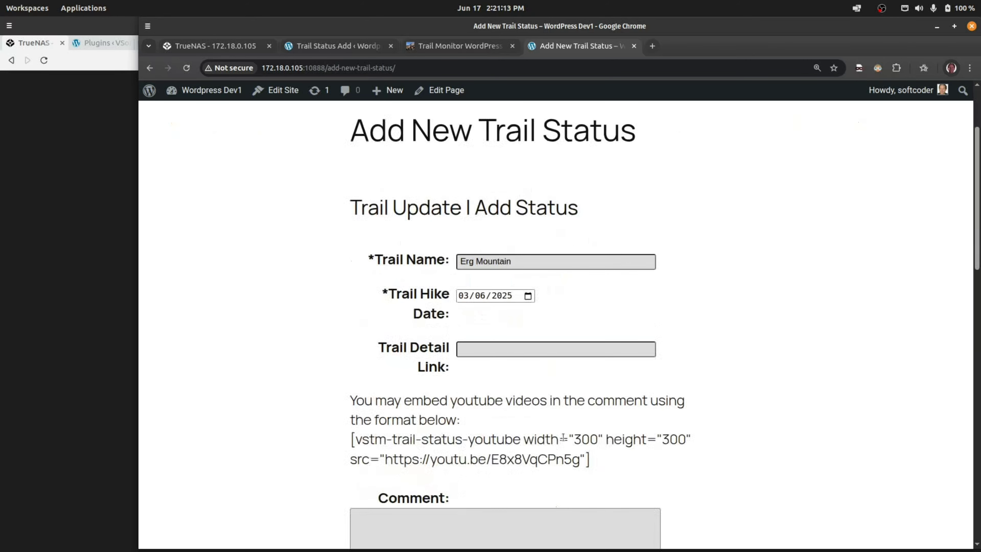
{"action": "scroll", "coordinate": [529, 355], "scroll_direction": "down", "scroll_amount": 4}
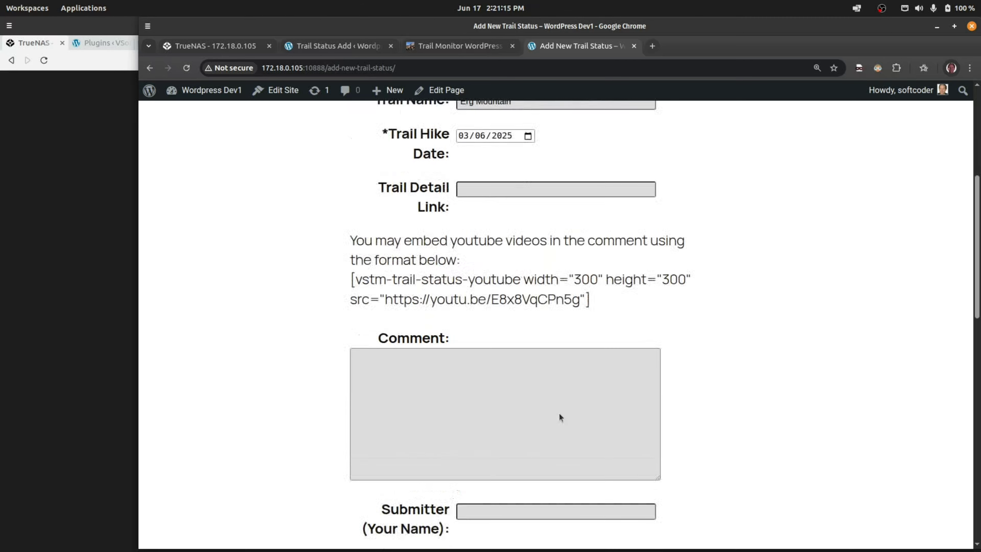
{"action": "left_click", "coordinate": [485, 356]}
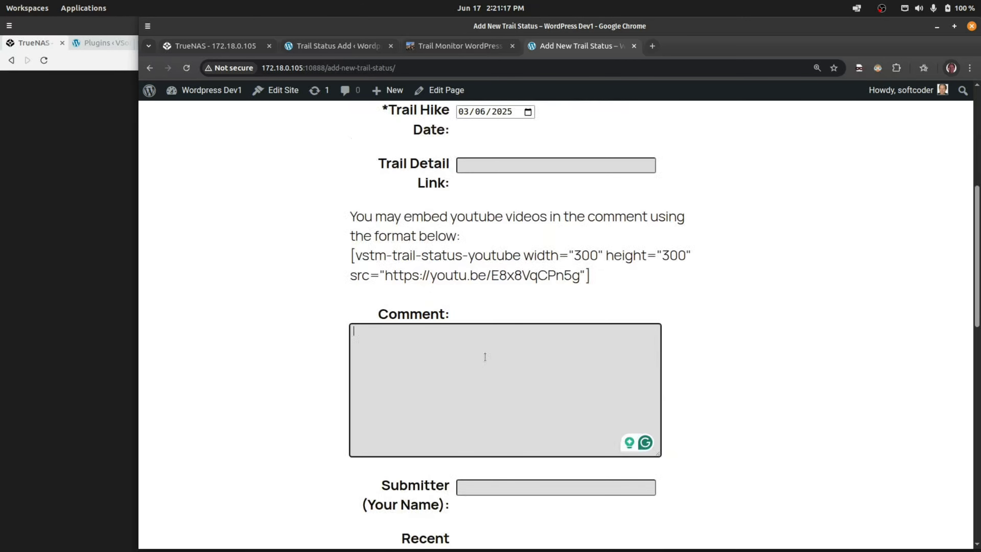
{"action": "type", "text": "Didnt "}
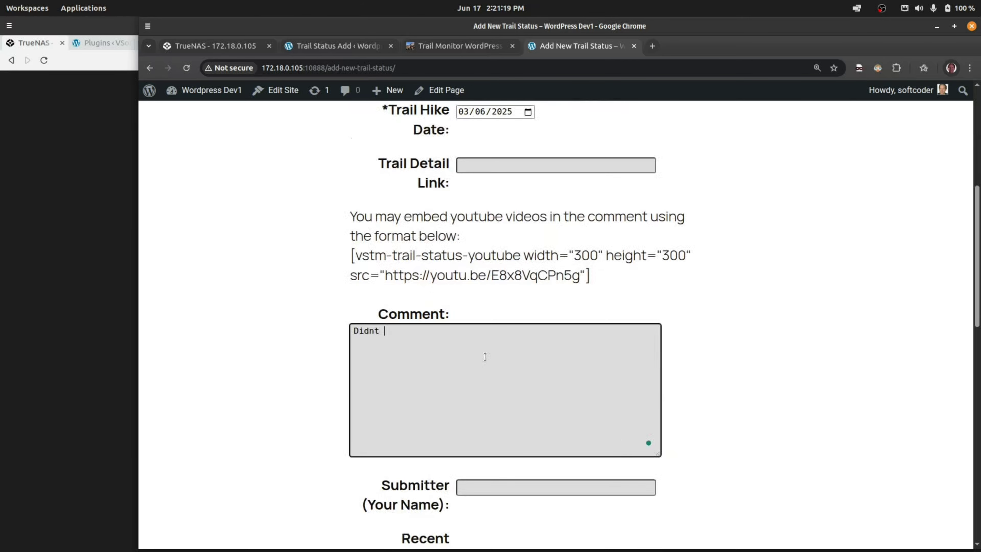
{"action": "type", "text": "get very far too much snow"}
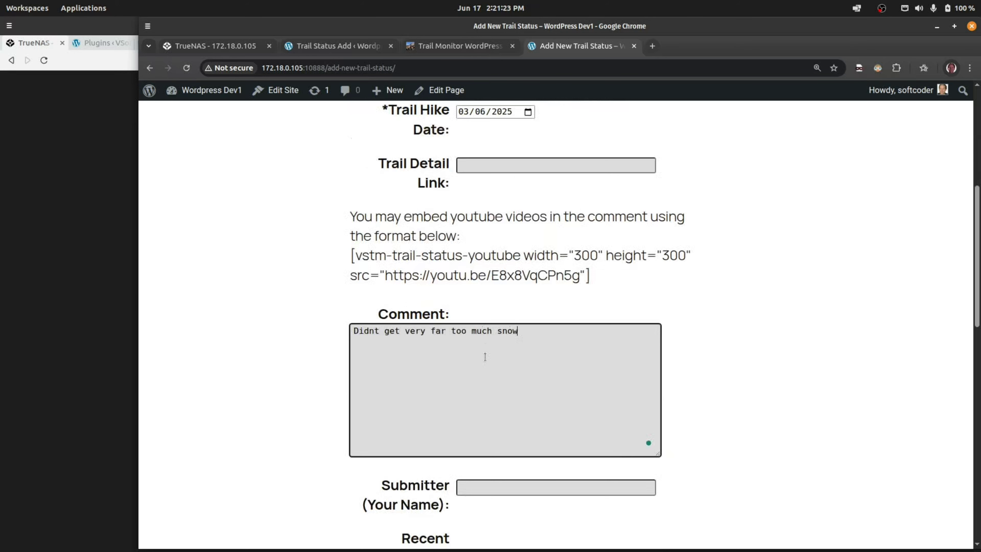
{"action": "type", "text": " in higher elevation"}
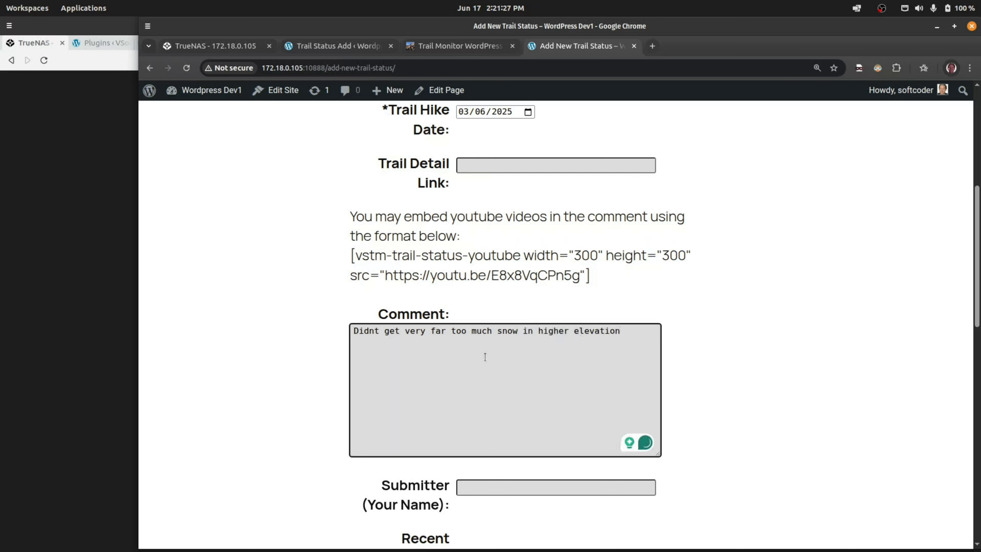
Leave the submitter blank and attach tacheeda1-june2025.jpg as the recent photo.
{"action": "scroll", "coordinate": [486, 357], "scroll_direction": "down", "scroll_amount": 3}
{"action": "left_click", "coordinate": [505, 369]}
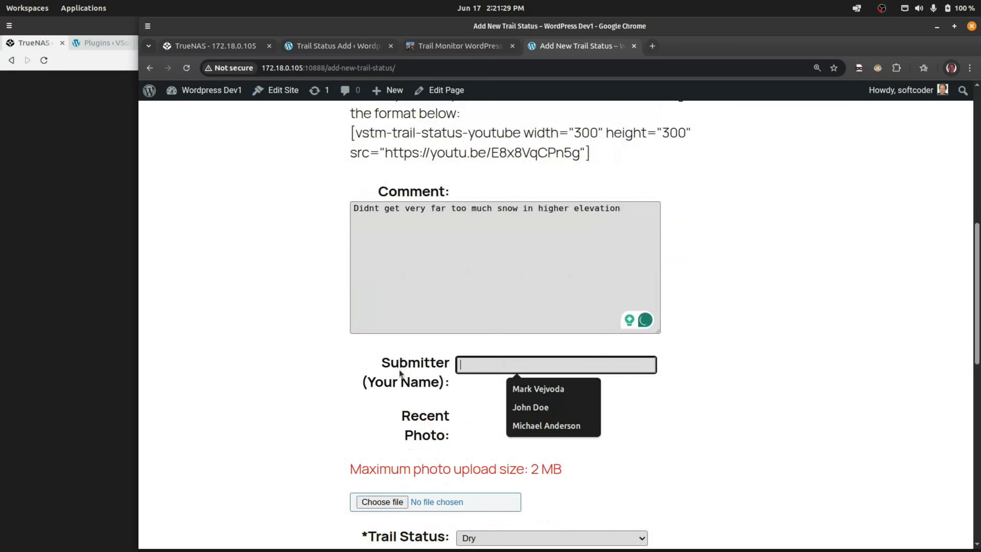
{"action": "left_click", "coordinate": [460, 414]}
{"action": "scroll", "coordinate": [652, 426], "scroll_direction": "down", "scroll_amount": 3}
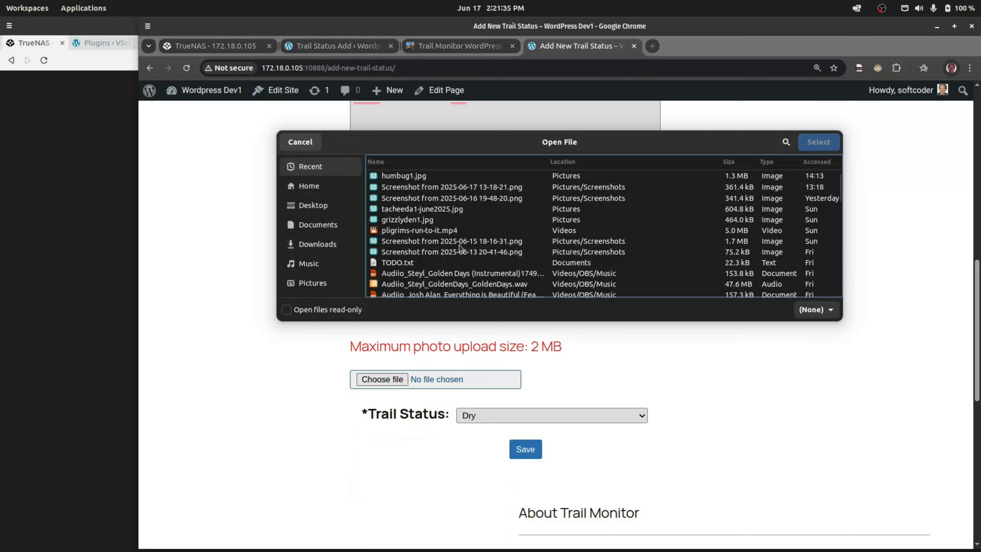
{"action": "left_click", "coordinate": [406, 211]}
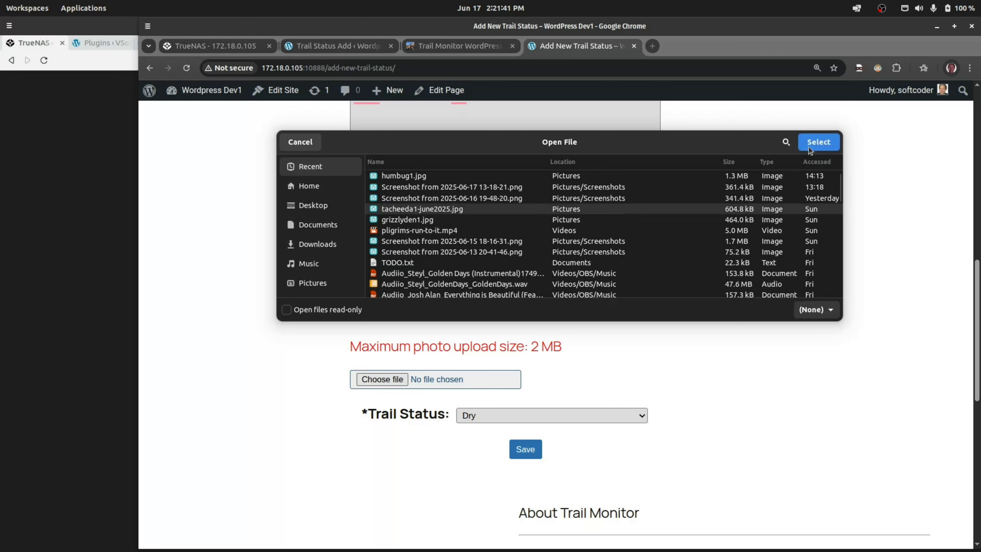
{"action": "left_click", "coordinate": [819, 141]}
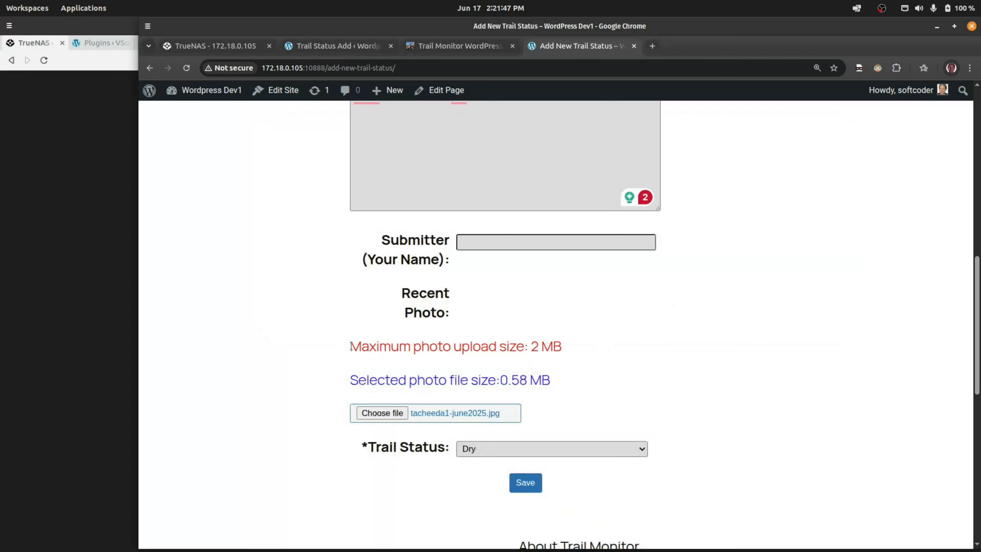
Compare the selected photo's file size with the maximum photo upload size.
{"action": "left_click_drag", "start_coordinate": [349, 347], "coordinate": [547, 340]}
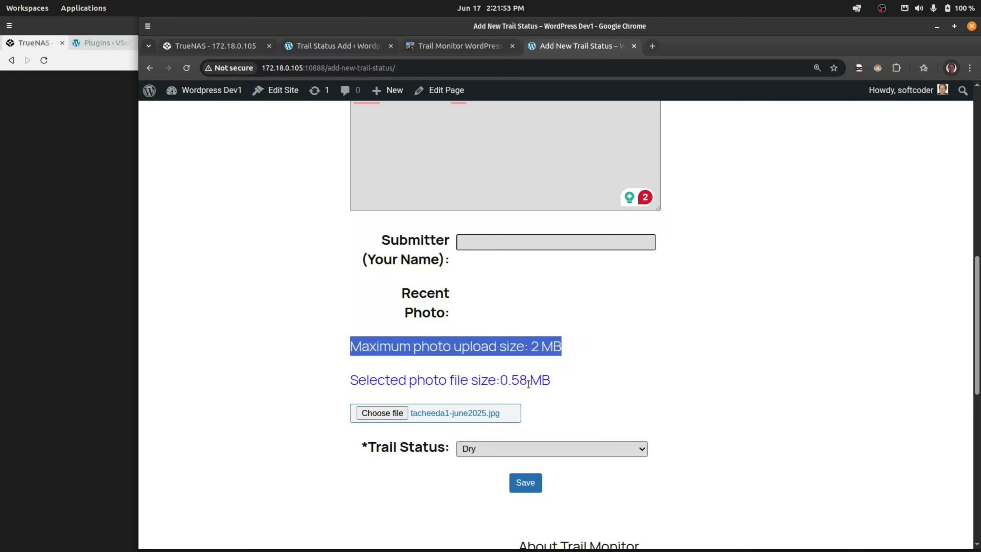
{"action": "left_click", "coordinate": [503, 380]}
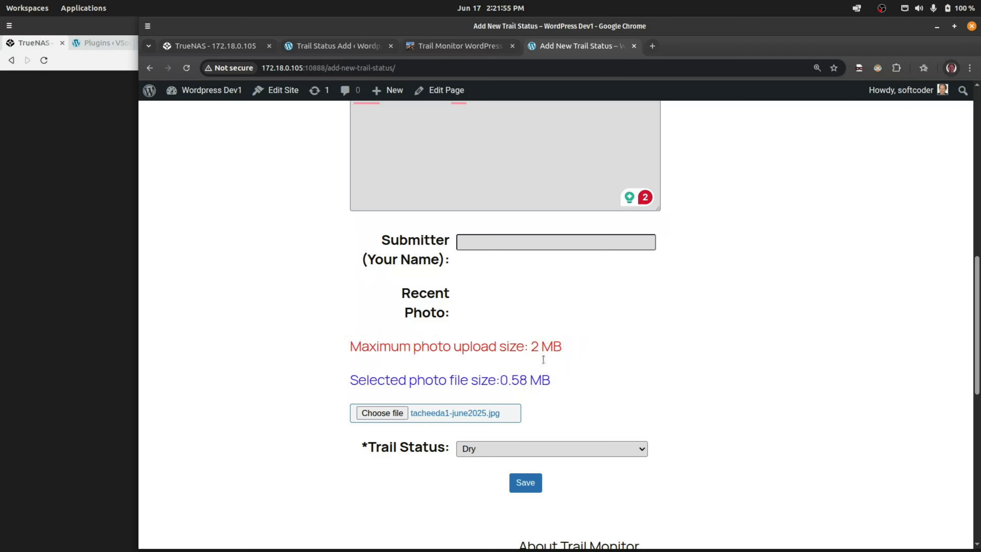
{"action": "left_click_drag", "start_coordinate": [503, 379], "coordinate": [545, 378]}
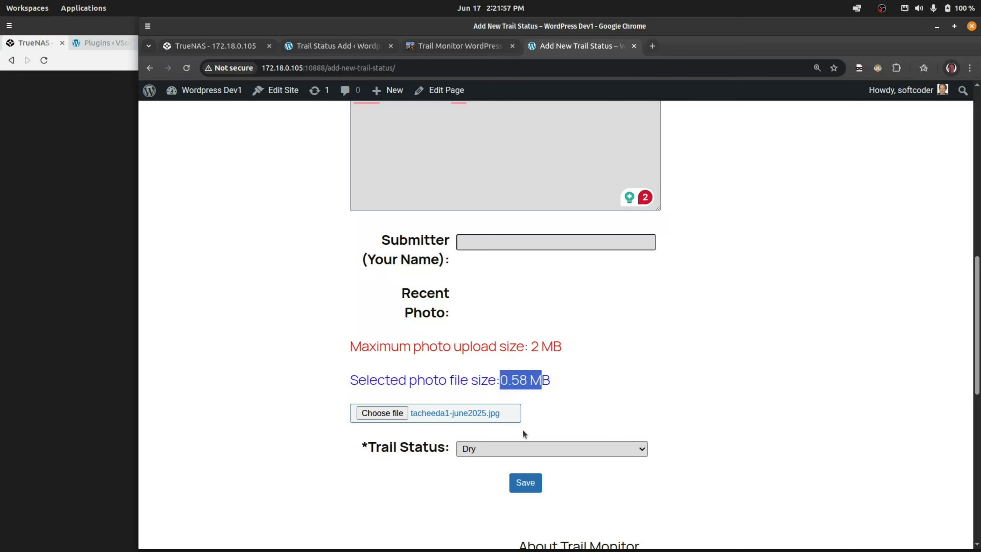
Set the trail status to Snow Covered and save the Erg Mountain submission.
{"action": "scroll", "coordinate": [567, 371], "scroll_direction": "down", "scroll_amount": 3}
{"action": "left_click", "coordinate": [576, 333]}
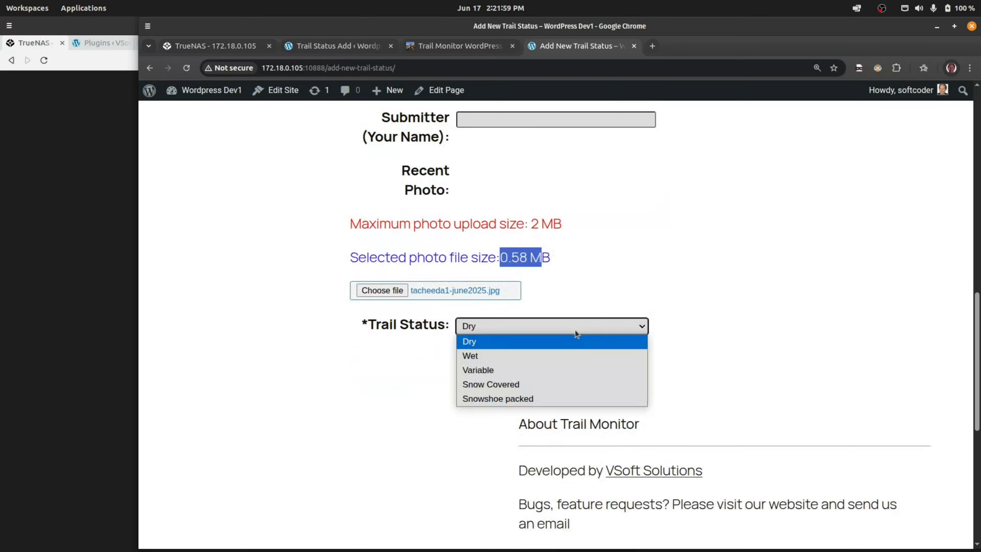
{"action": "left_click", "coordinate": [551, 385]}
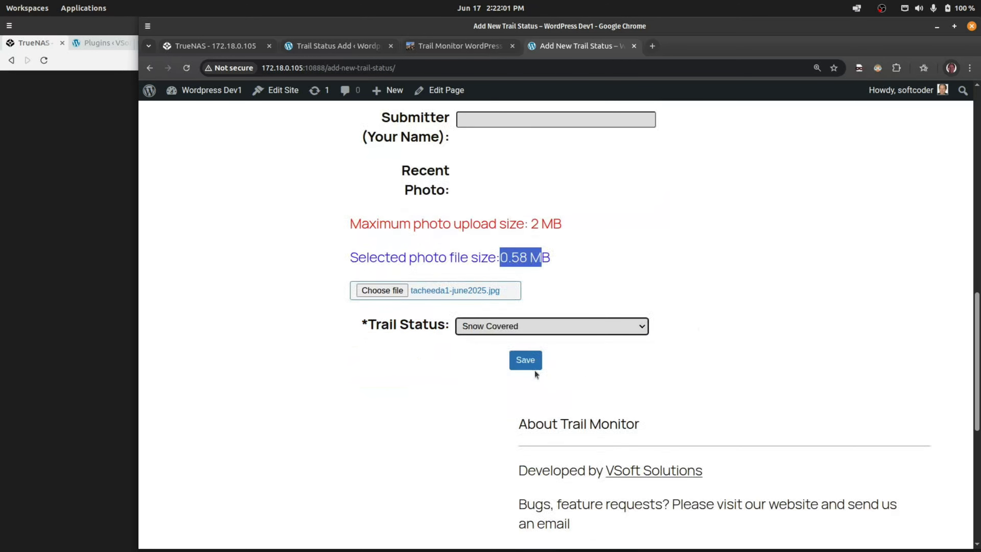
{"action": "left_click", "coordinate": [527, 361]}
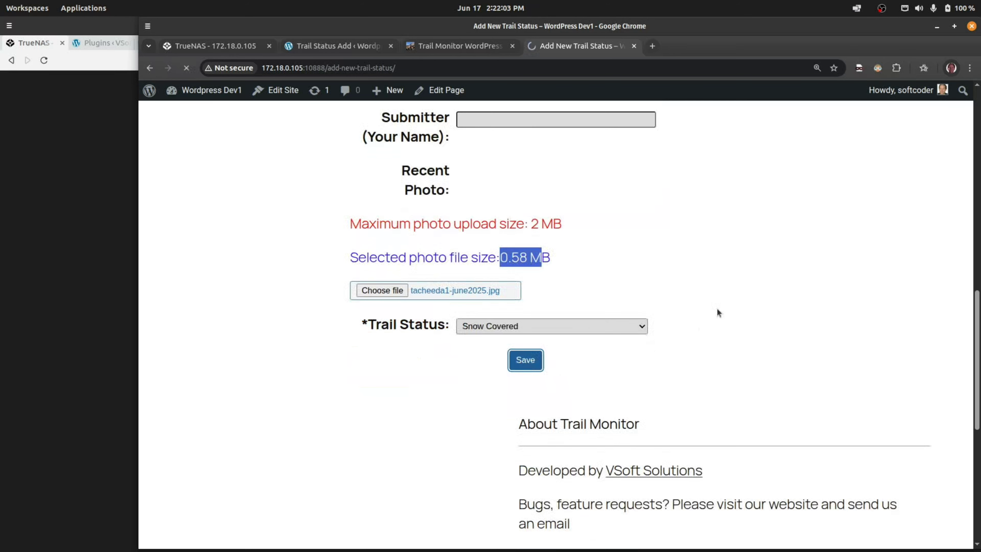
Check the submission result, and look through the public Trail Statuses page for the Erg Mountain entry.
{"action": "scroll", "coordinate": [718, 309], "scroll_direction": "up", "scroll_amount": 6}
{"action": "scroll", "coordinate": [719, 307], "scroll_direction": "up", "scroll_amount": 8}
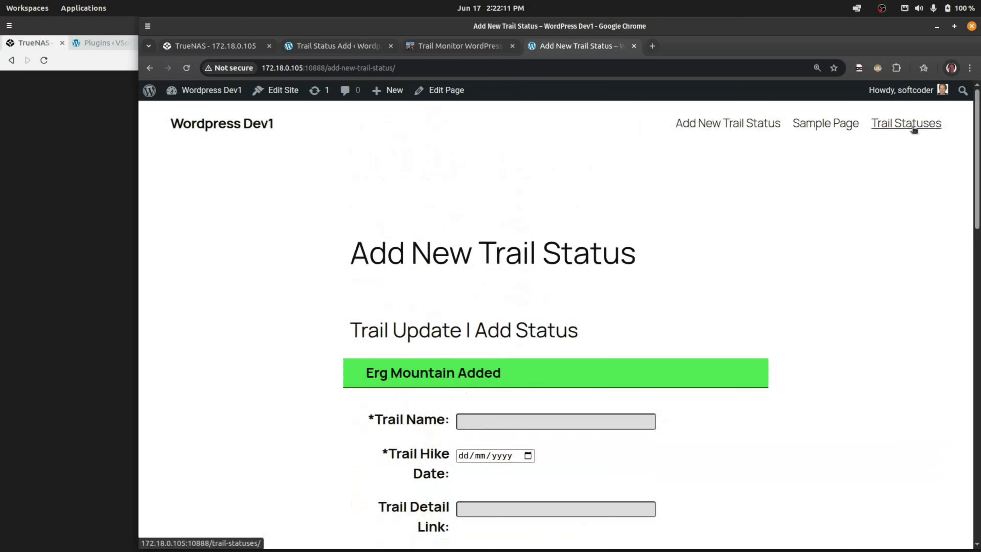
{"action": "left_click", "coordinate": [901, 128]}
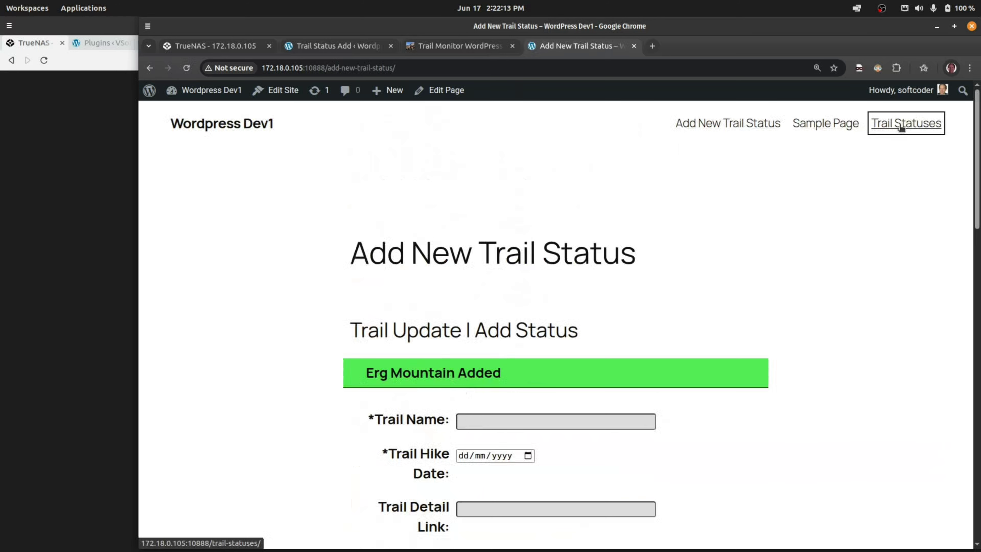
{"action": "scroll", "coordinate": [610, 272], "scroll_direction": "down", "scroll_amount": 8}
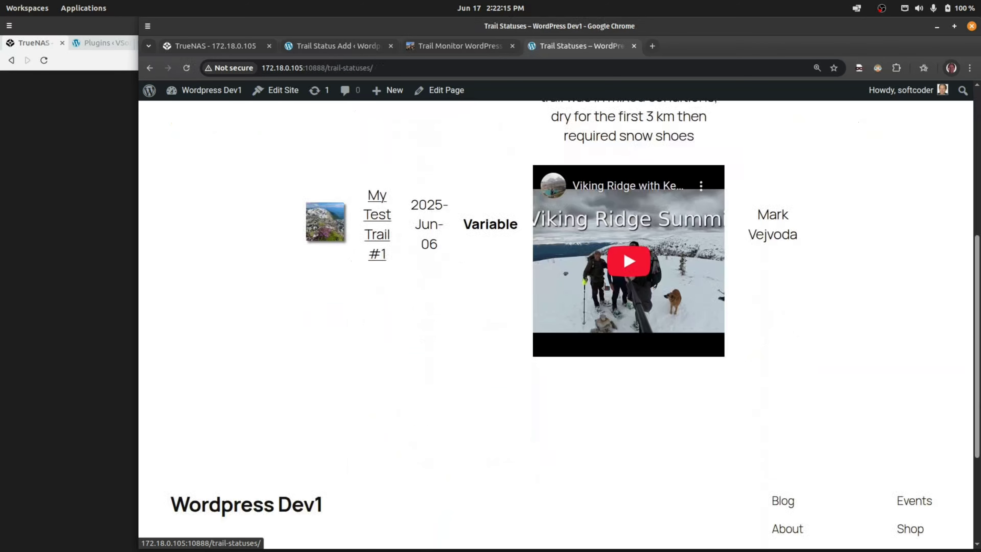
{"action": "scroll", "coordinate": [441, 365], "scroll_direction": "up", "scroll_amount": 8}
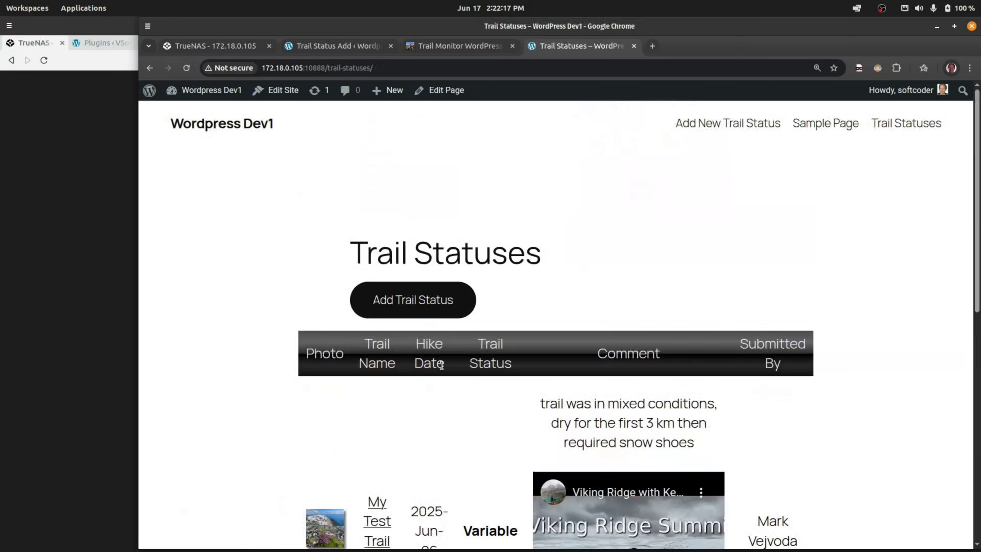
Open the trail list in the Trail Monitor admin area of the Wordpress Dev1 site.
{"action": "left_click", "coordinate": [337, 46]}
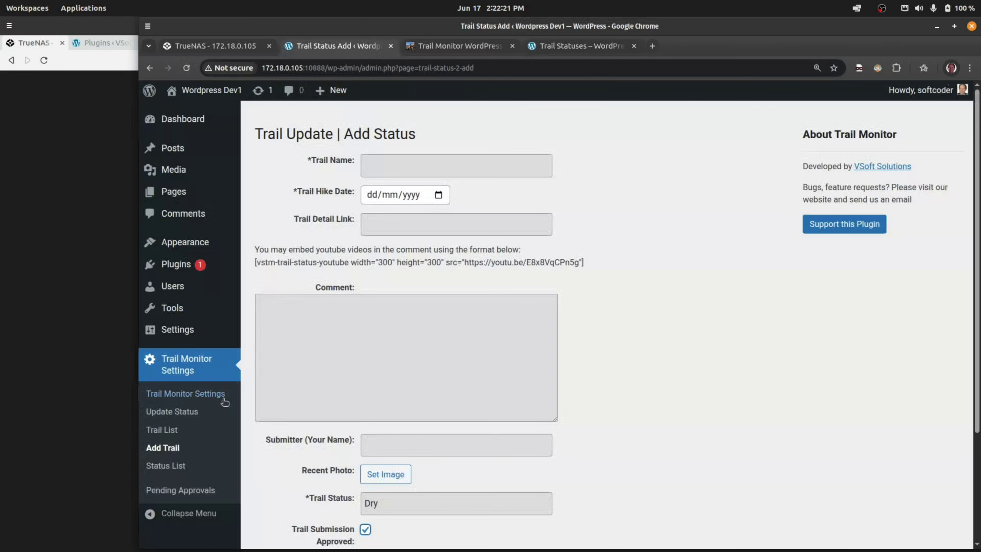
{"action": "left_click", "coordinate": [166, 435]}
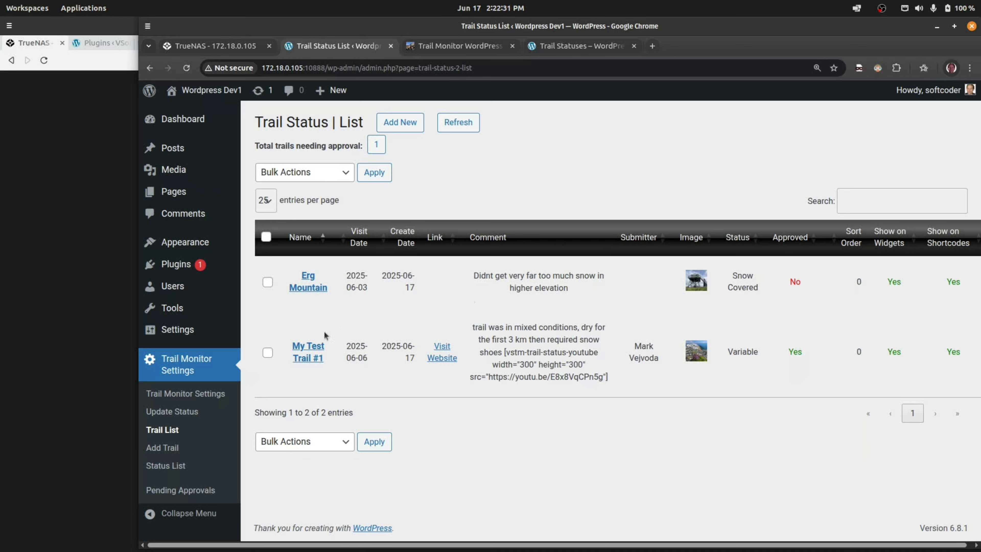
Open the Erg Mountain entry for editing, tick its submission approval, and return to the trail list without saving.
{"action": "left_click", "coordinate": [309, 286]}
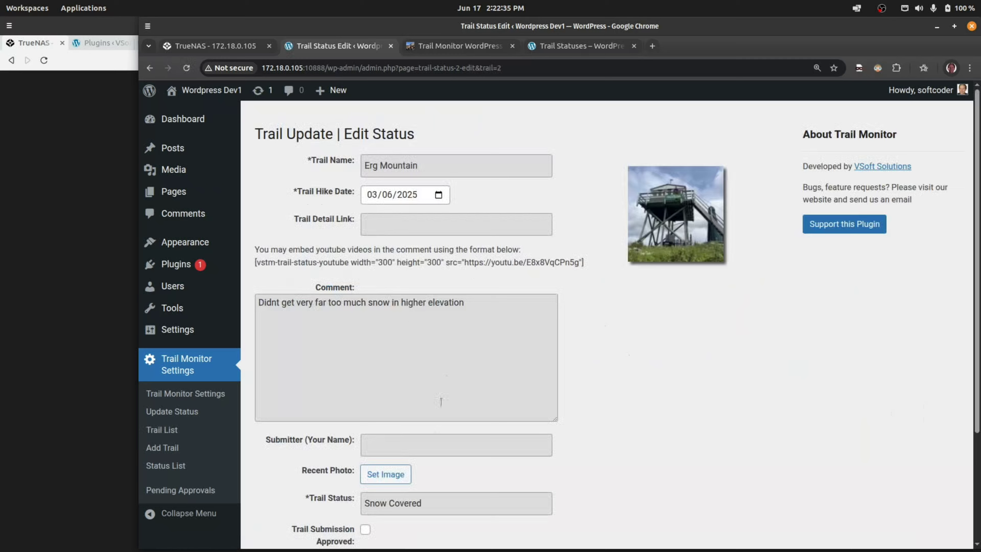
{"action": "scroll", "coordinate": [410, 483], "scroll_direction": "down", "scroll_amount": 3}
{"action": "left_click", "coordinate": [363, 469]}
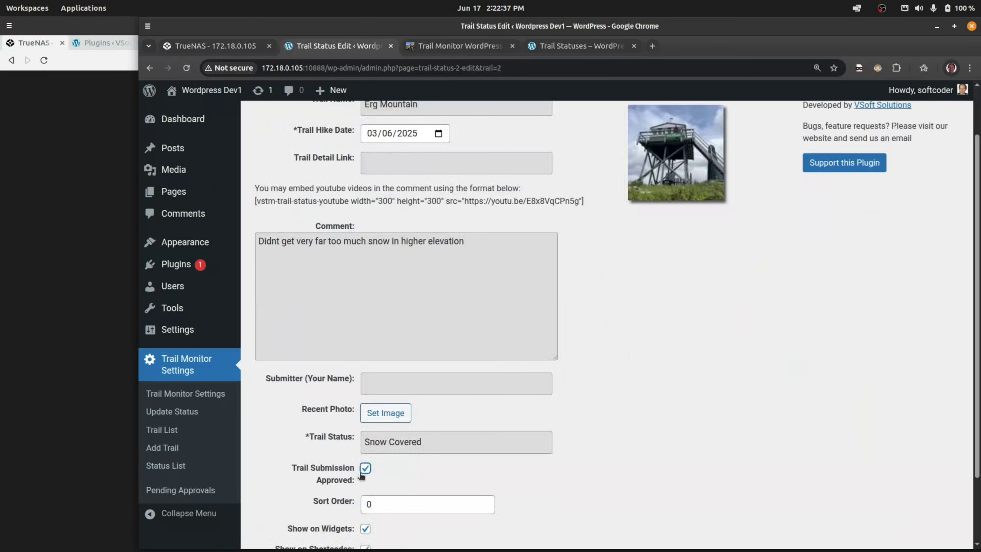
{"action": "scroll", "coordinate": [336, 480], "scroll_direction": "down", "scroll_amount": 2}
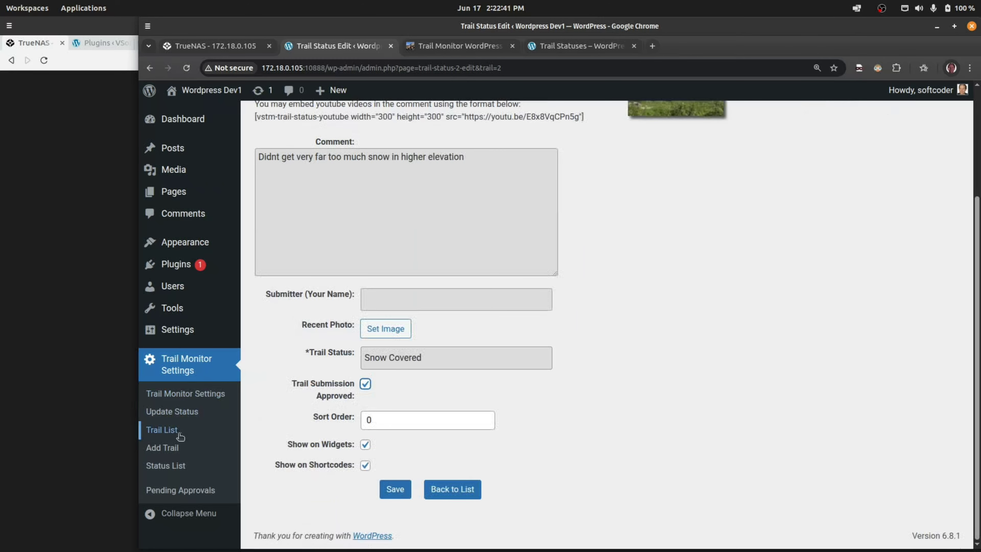
{"action": "left_click", "coordinate": [162, 430]}
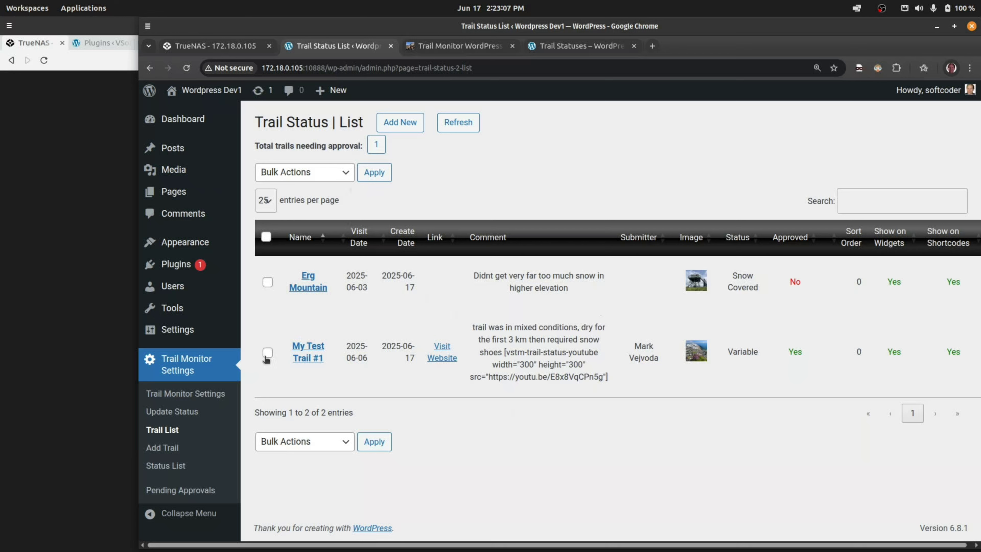
Select Erg Mountain in the trail list and look through the available bulk actions without applying one.
{"action": "left_click", "coordinate": [267, 282]}
{"action": "left_click", "coordinate": [344, 173]}
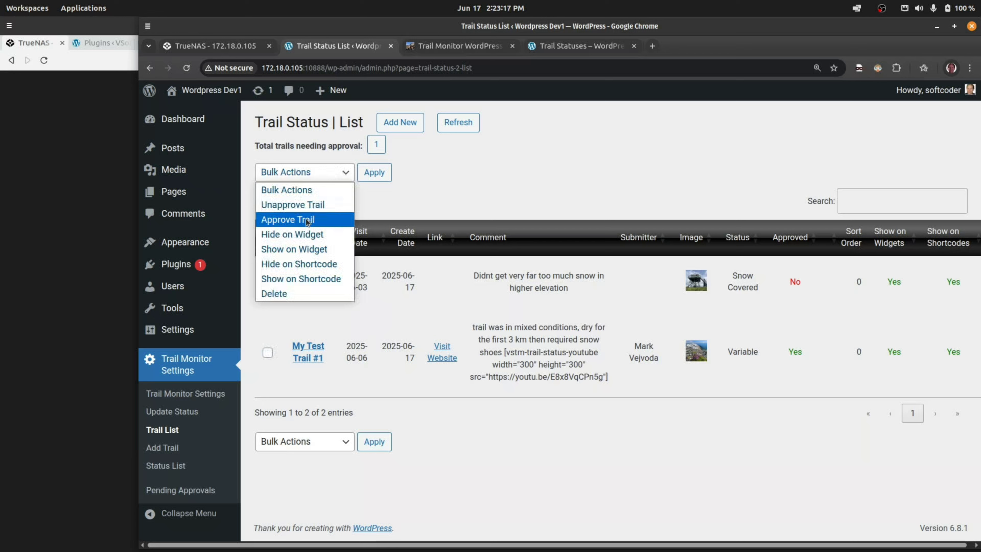
{"action": "left_click", "coordinate": [432, 171]}
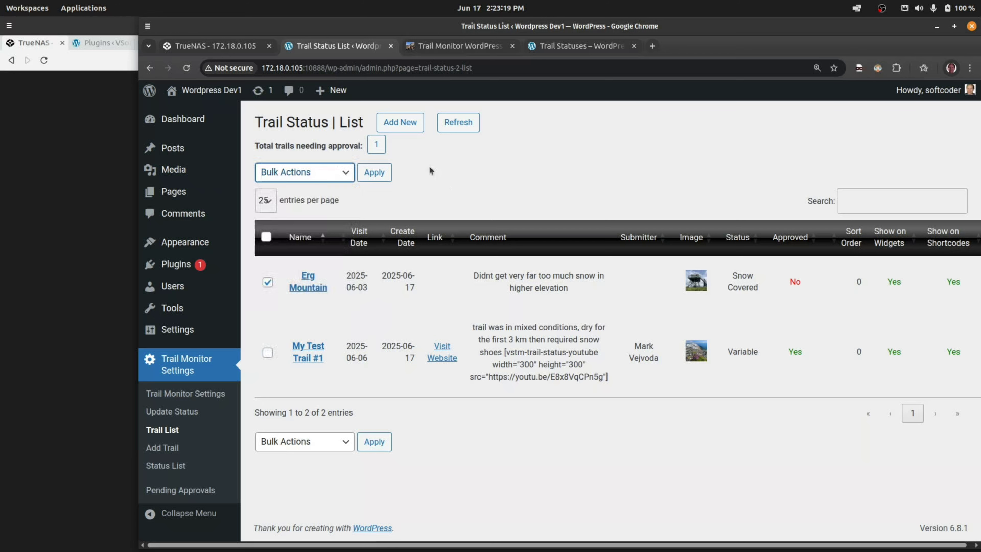
Open the list of trails needing approval and apply the Trail Approved bulk action to Erg Mountain.
{"action": "left_click", "coordinate": [377, 149]}
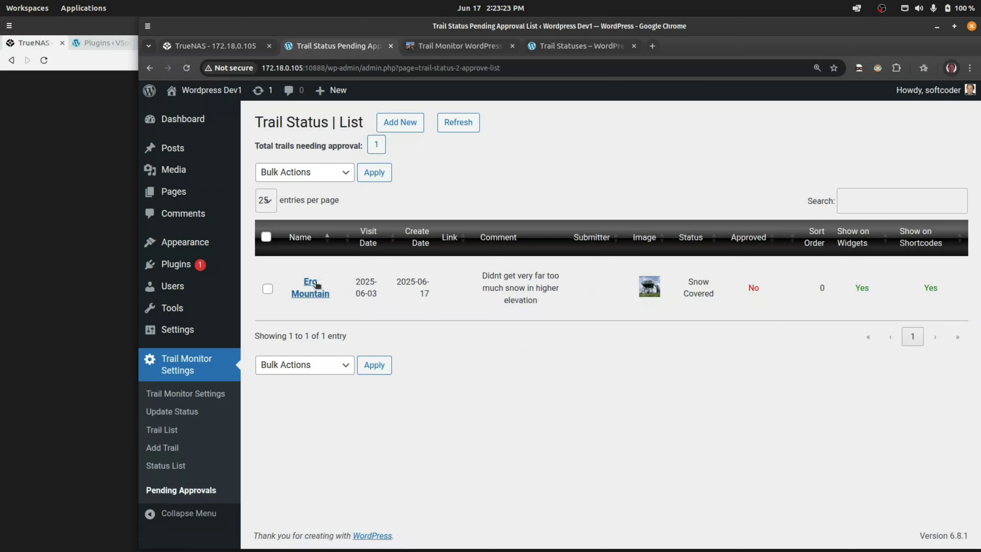
{"action": "left_click", "coordinate": [268, 290]}
{"action": "left_click", "coordinate": [347, 370]}
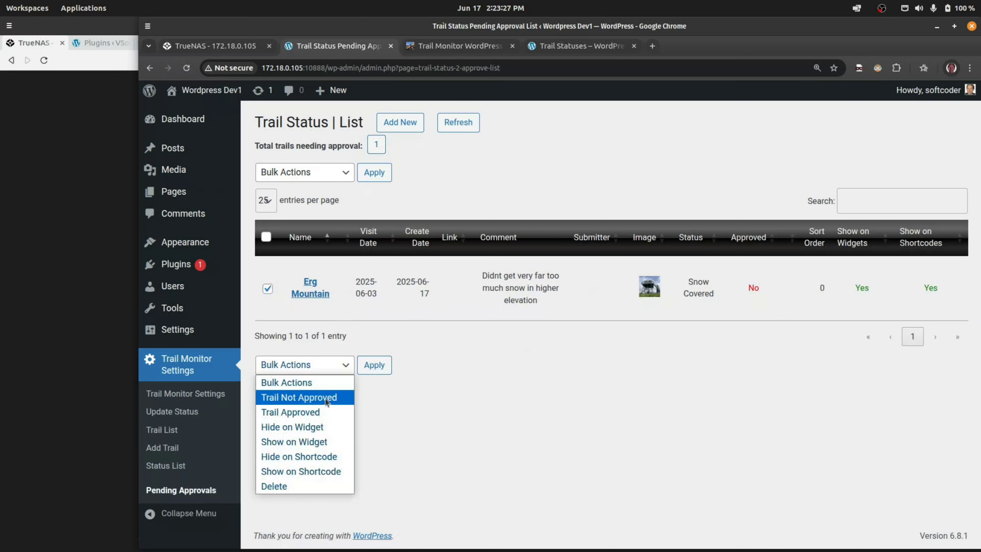
{"action": "left_click", "coordinate": [310, 412]}
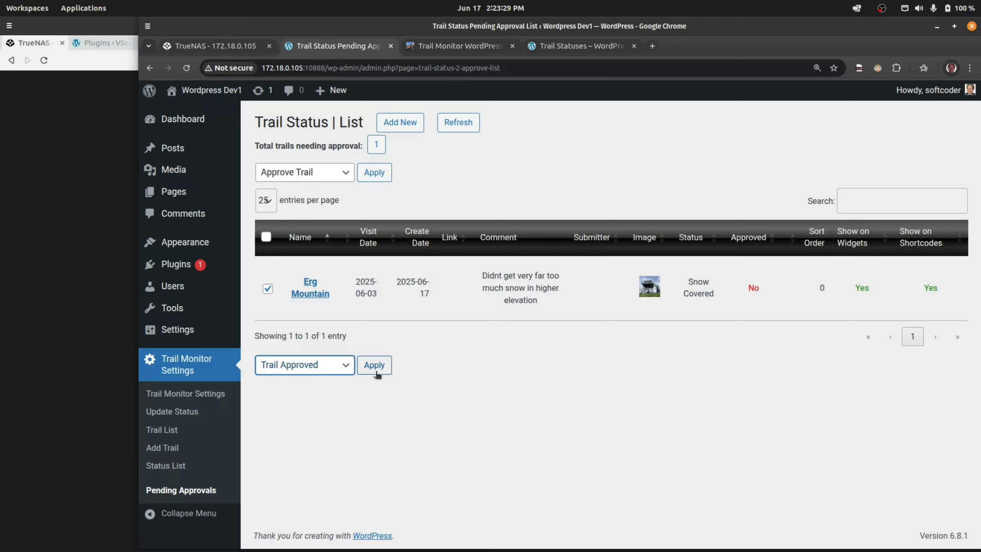
{"action": "left_click", "coordinate": [374, 367]}
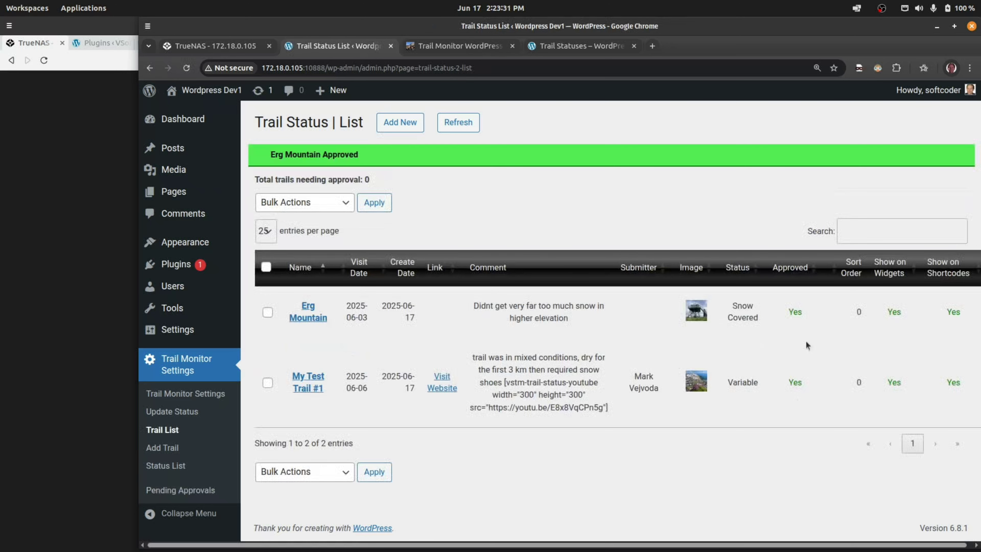
Reload the public Trail Statuses page and check it for the Erg Mountain entry.
{"action": "left_click", "coordinate": [589, 48]}
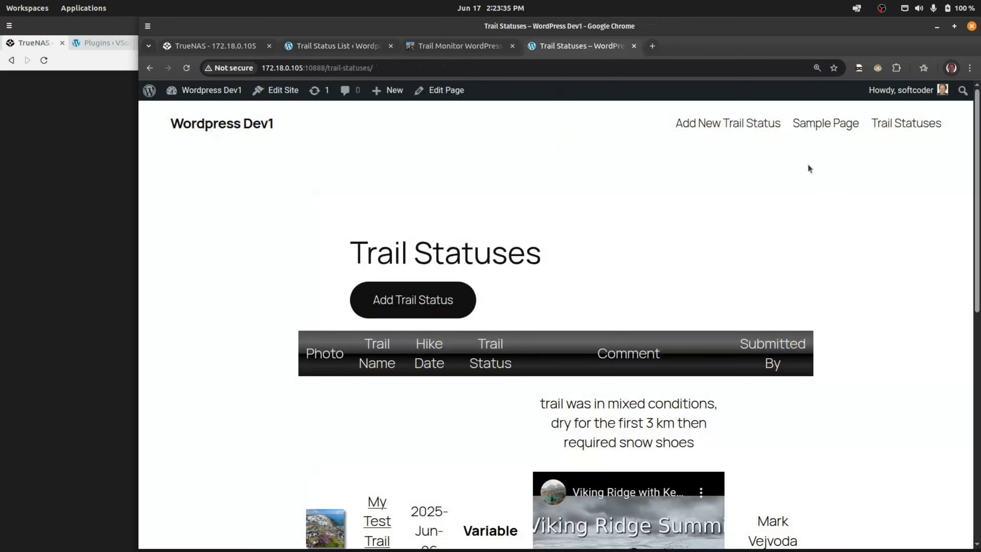
{"action": "left_click", "coordinate": [187, 68]}
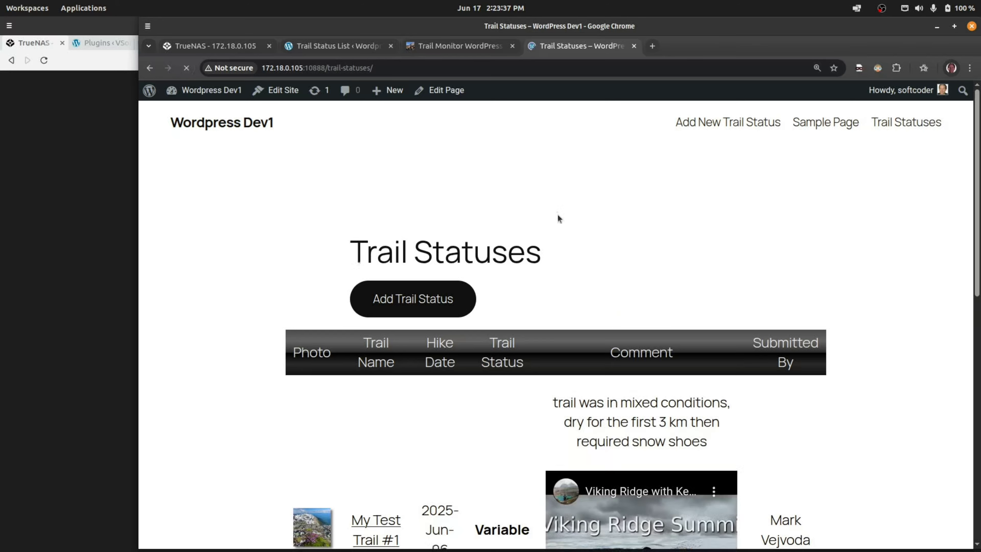
{"action": "scroll", "coordinate": [559, 217], "scroll_direction": "down", "scroll_amount": 8}
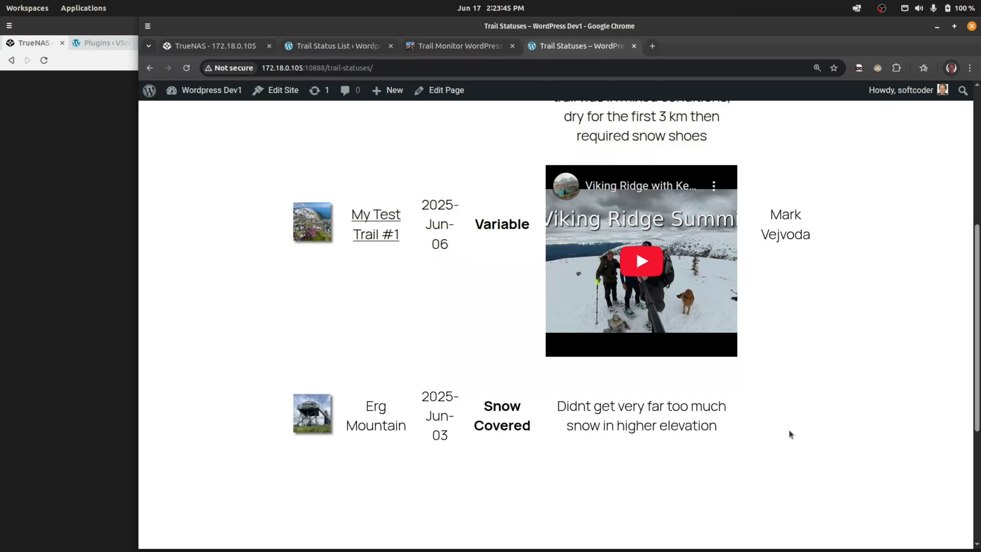
{"action": "scroll", "coordinate": [785, 431], "scroll_direction": "down", "scroll_amount": 5}
{"action": "scroll", "coordinate": [783, 433], "scroll_direction": "up", "scroll_amount": 10}
{"action": "scroll", "coordinate": [783, 433], "scroll_direction": "up", "scroll_amount": 4}
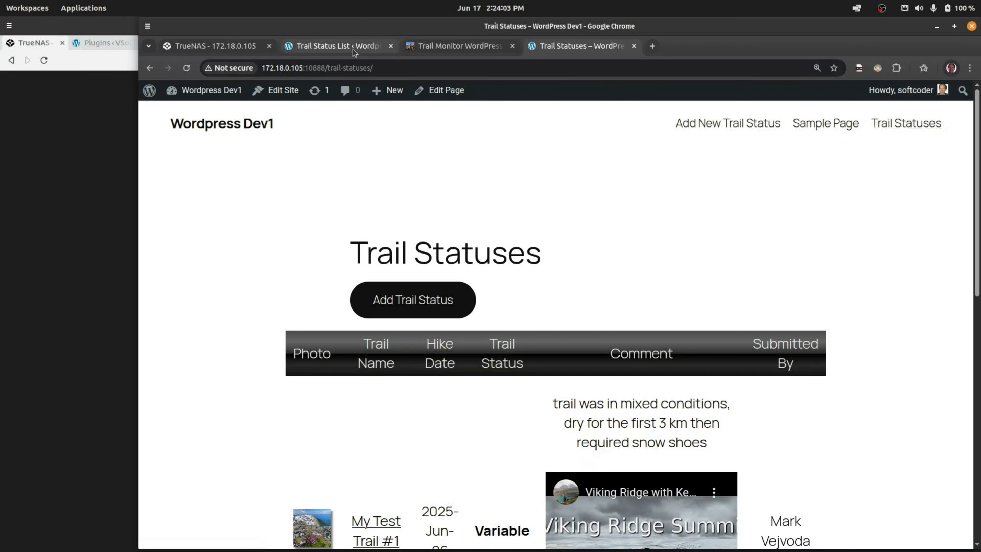
Examine the plugin's status list and its form for adding a new status.
{"action": "left_click", "coordinate": [342, 47]}
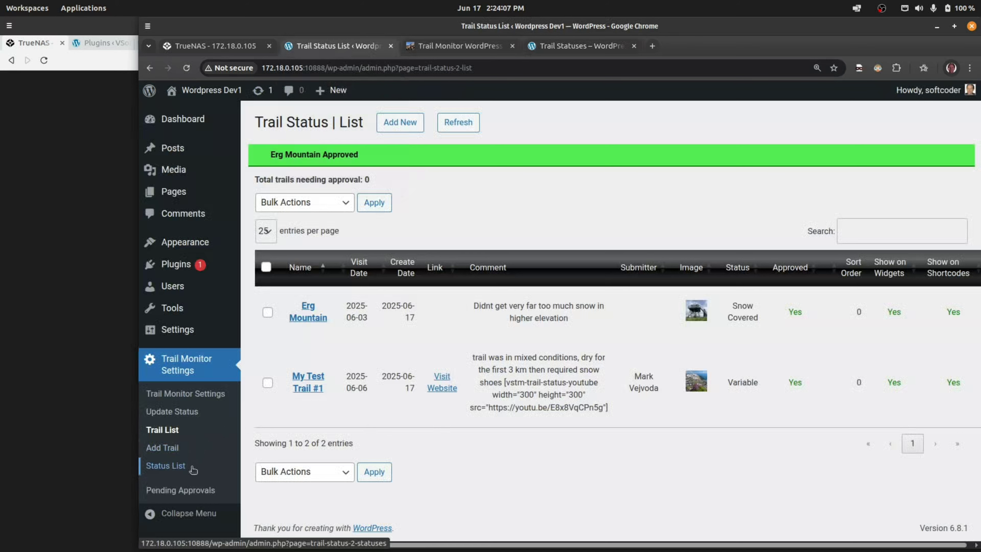
{"action": "left_click", "coordinate": [174, 467]}
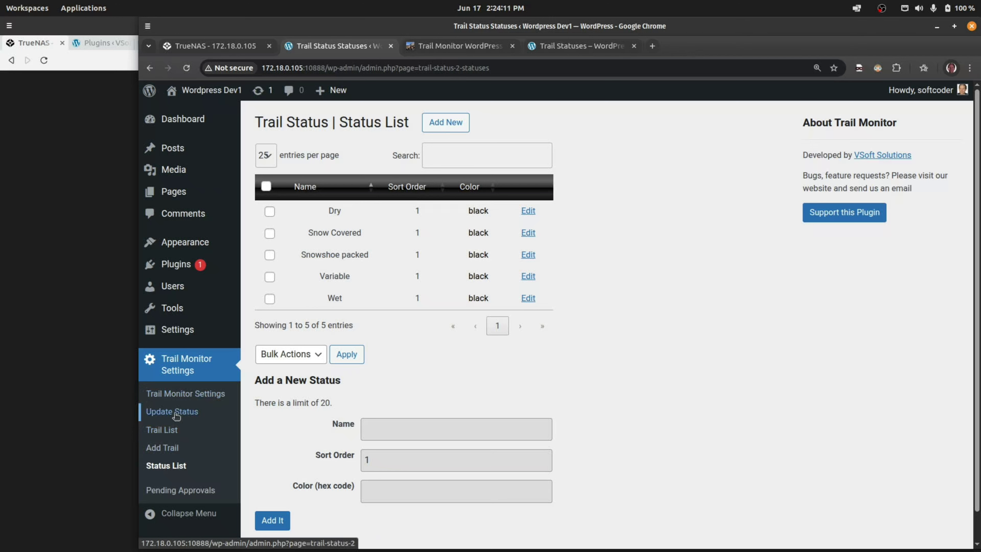
Try out the Update Status form by choosing Dry for My Test Trail #1 and Wet for Erg Mountain, without saving.
{"action": "left_click", "coordinate": [190, 415]}
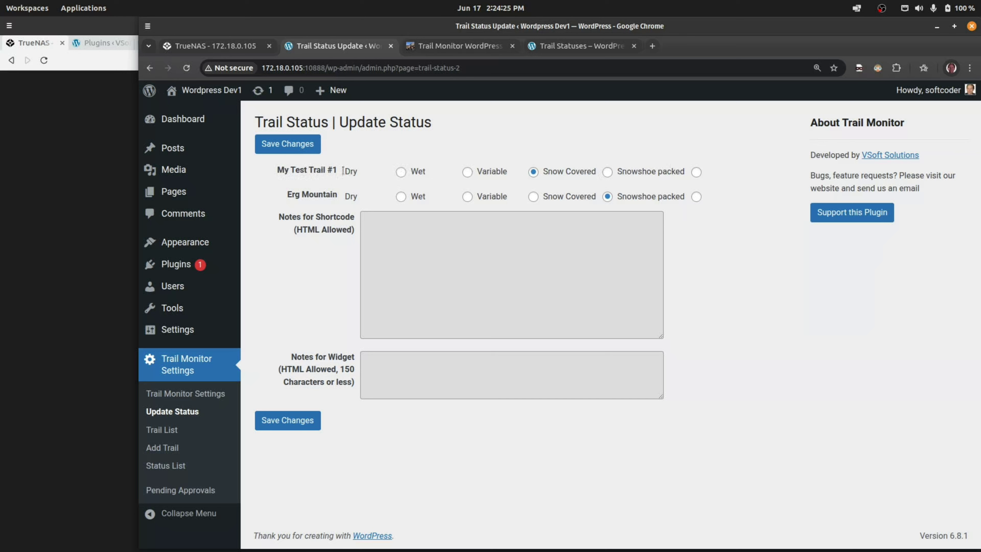
{"action": "left_click", "coordinate": [401, 171]}
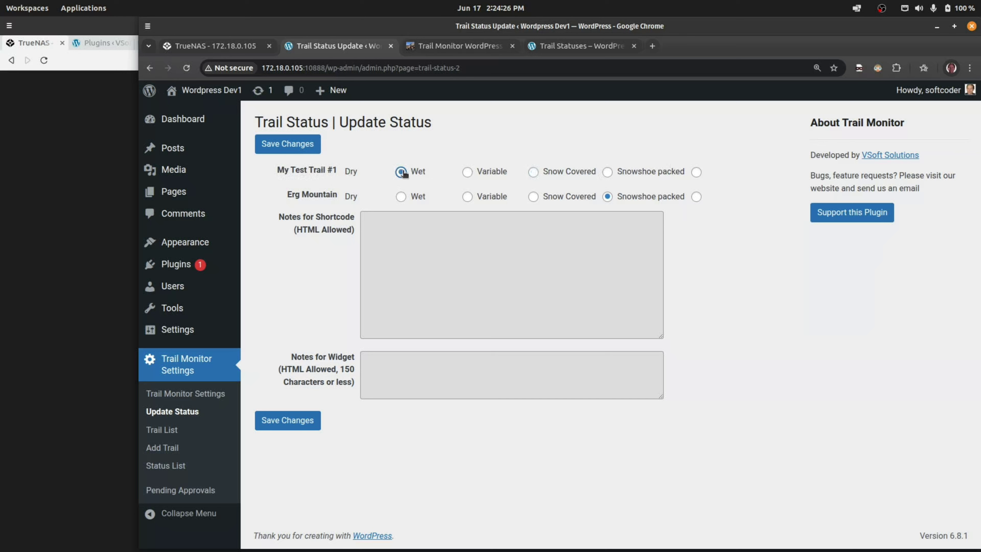
{"action": "left_click", "coordinate": [468, 197]}
Check the trail list and the pending approvals list in the plugin's admin area.
{"action": "left_click", "coordinate": [182, 430]}
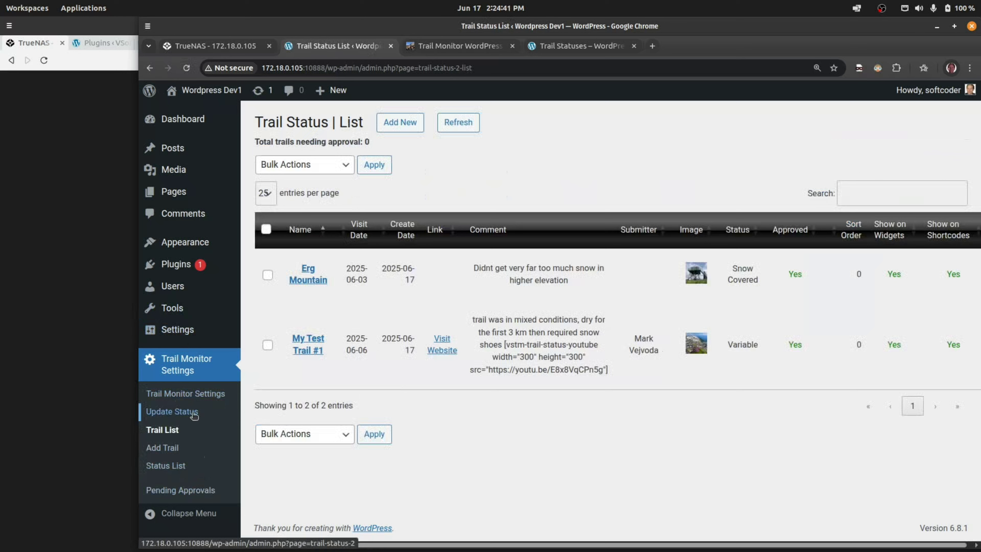
{"action": "left_click", "coordinate": [175, 496]}
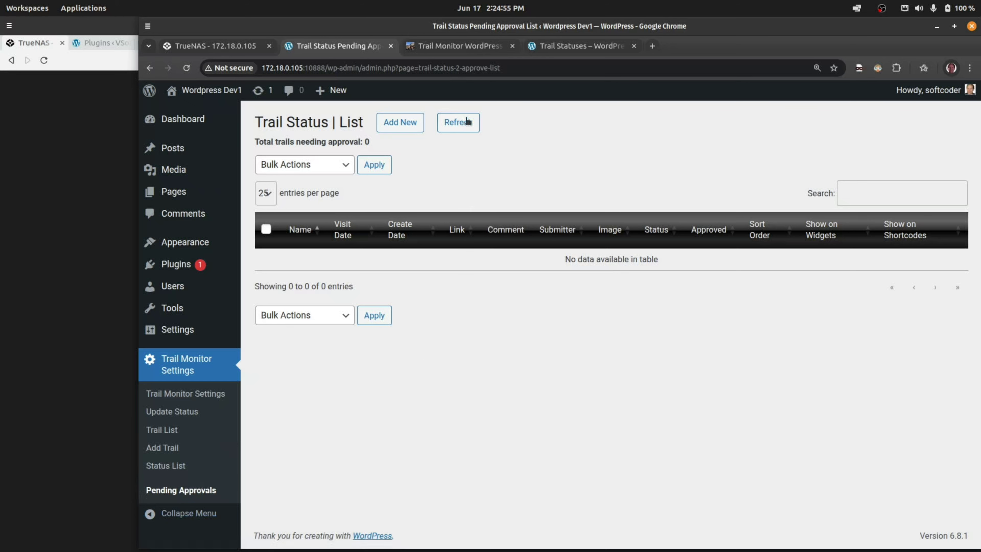
Highlight the YouTube embed shortcode and its usage example in the Trail Monitor plugin's online documentation.
{"action": "left_click", "coordinate": [429, 47]}
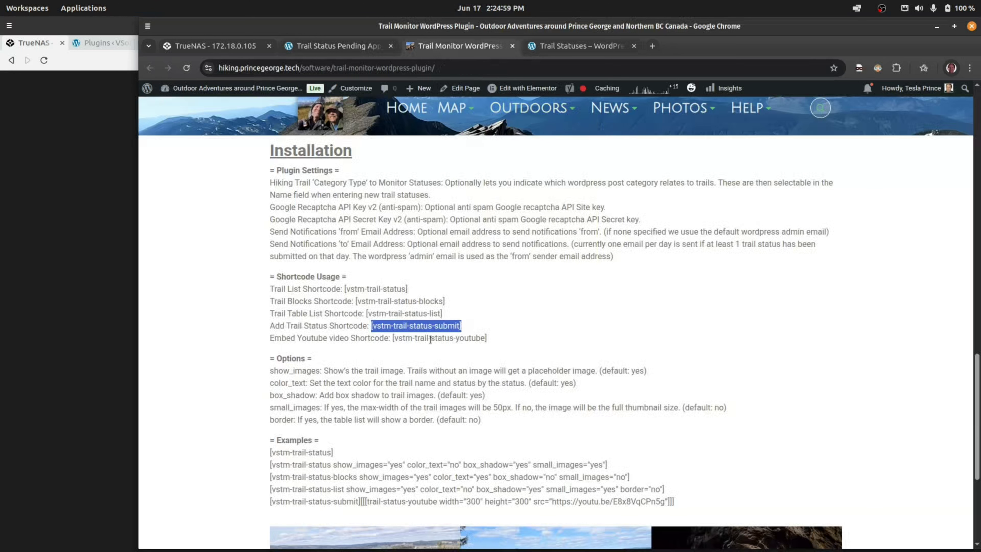
{"action": "left_click_drag", "start_coordinate": [394, 339], "coordinate": [417, 341]}
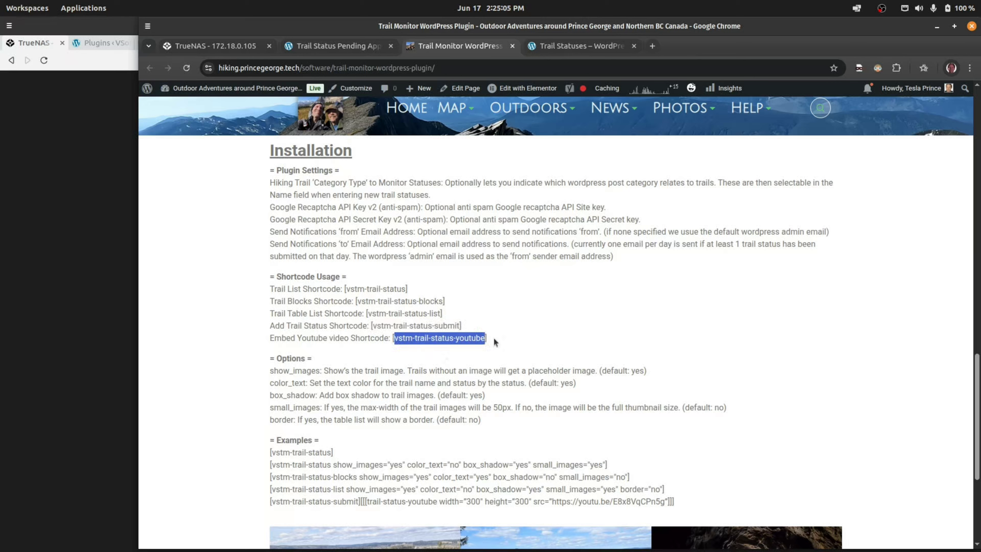
{"action": "scroll", "coordinate": [434, 346], "scroll_direction": "down", "scroll_amount": 5}
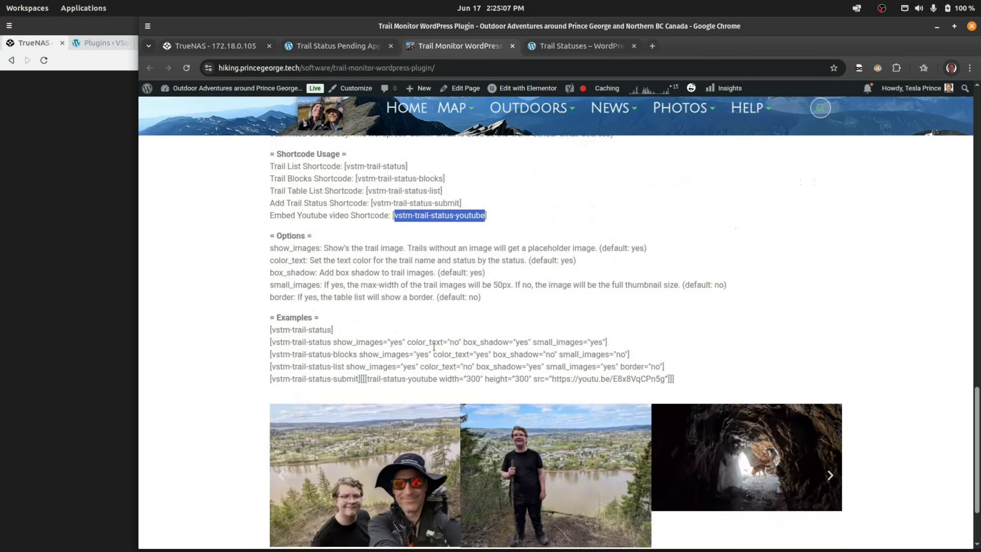
{"action": "left_click_drag", "start_coordinate": [270, 281], "coordinate": [686, 288]}
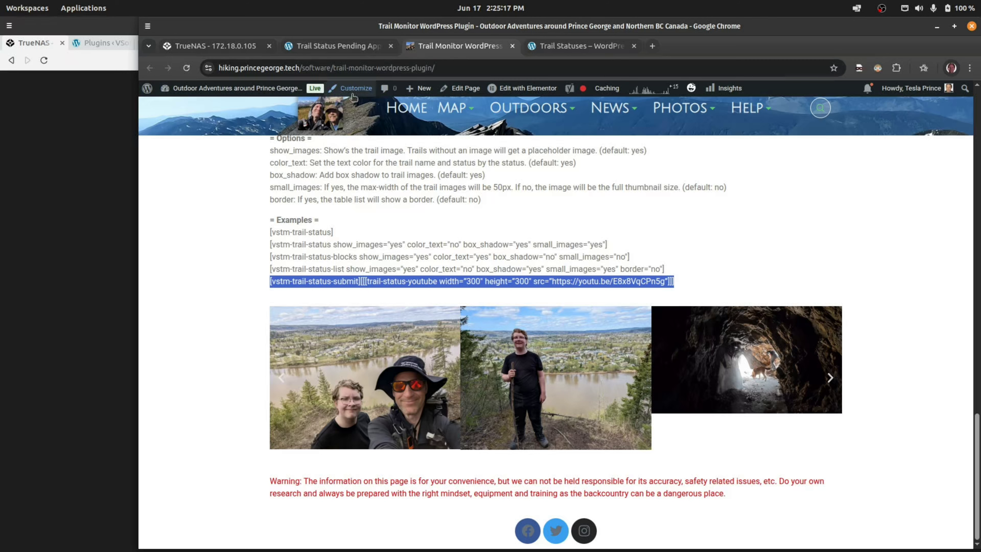
Open the public Add New Trail Status page and highlight the YouTube embed format shown above the comment field.
{"action": "left_click", "coordinate": [550, 45]}
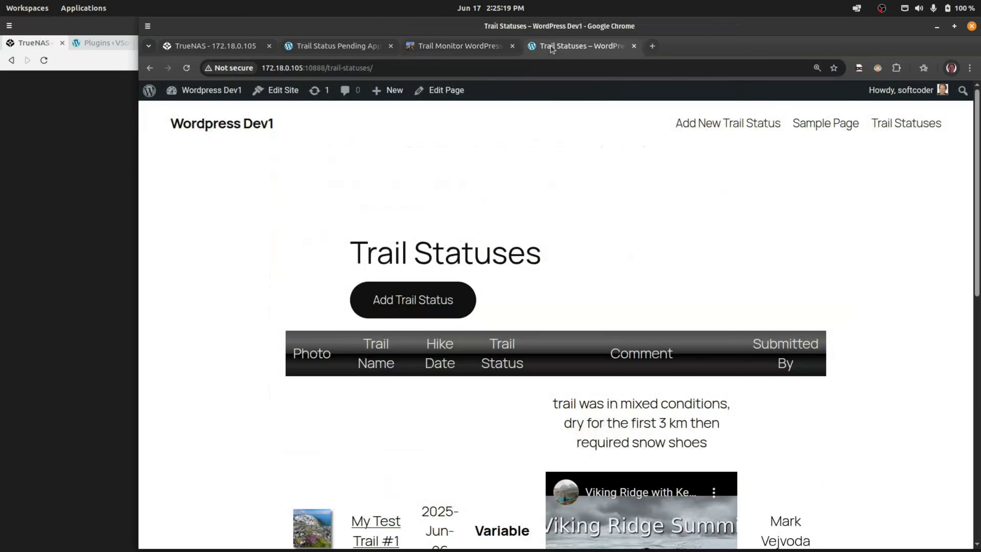
{"action": "left_click", "coordinate": [706, 126]}
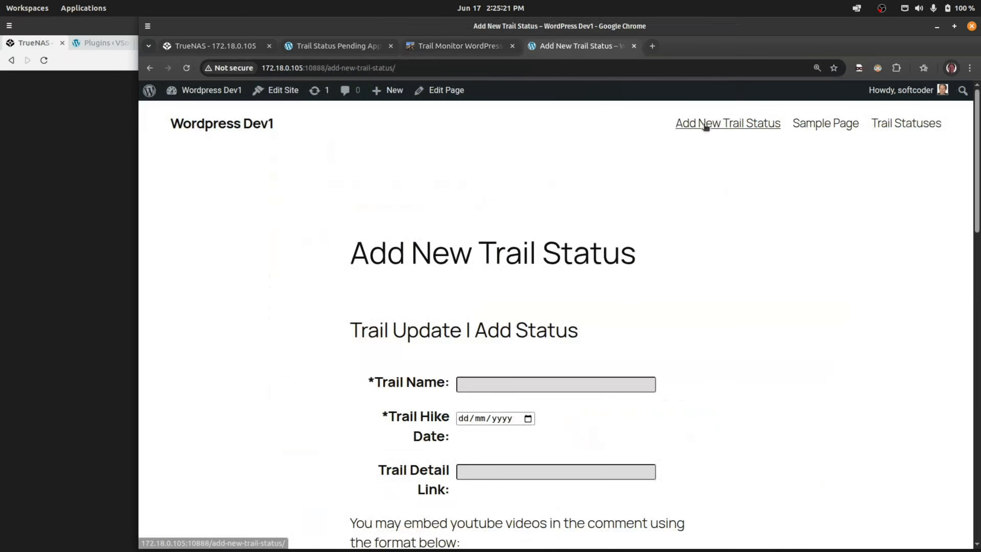
{"action": "scroll", "coordinate": [628, 218], "scroll_direction": "down", "scroll_amount": 6}
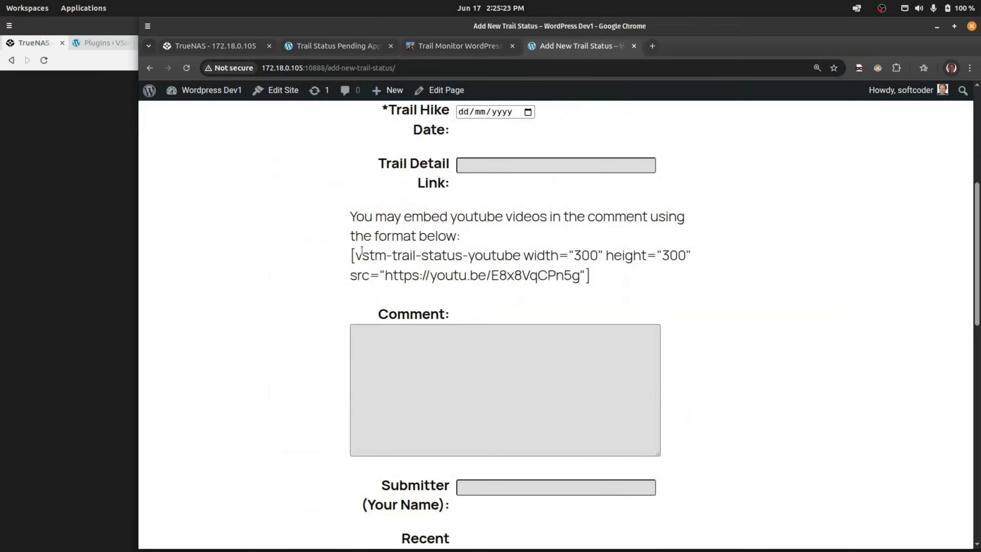
{"action": "left_click_drag", "start_coordinate": [351, 255], "coordinate": [584, 270]}
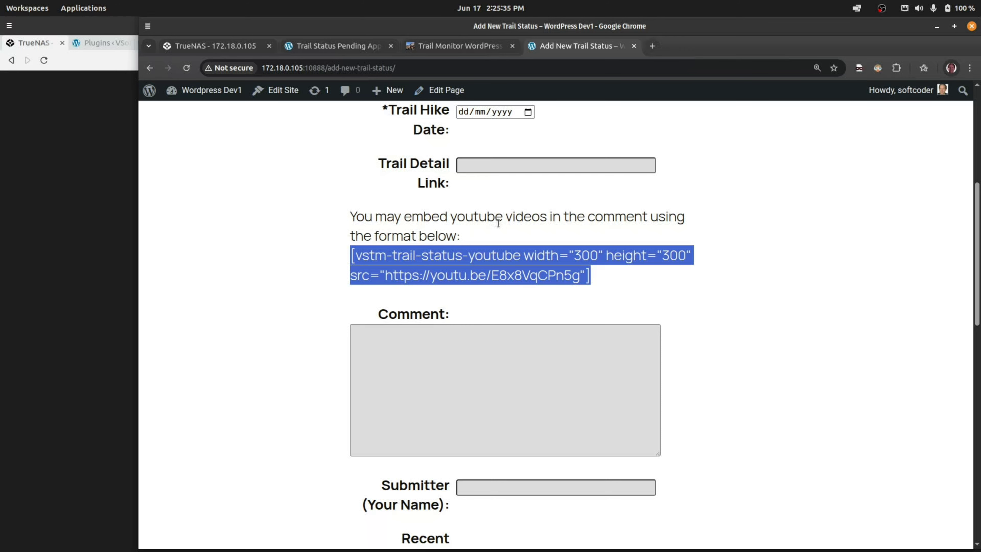
{"action": "scroll", "coordinate": [508, 232], "scroll_direction": "up", "scroll_amount": 5}
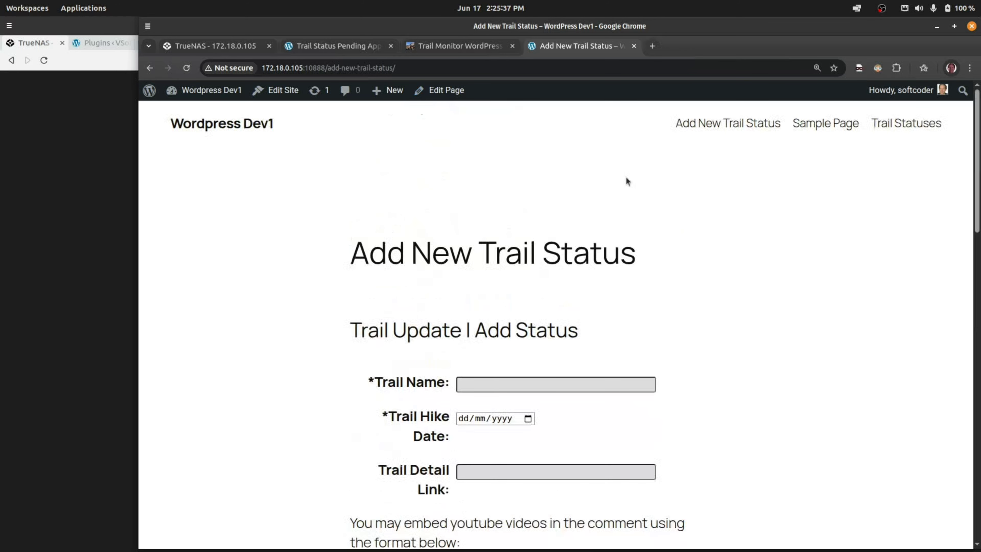
{"action": "left_click", "coordinate": [306, 49]}
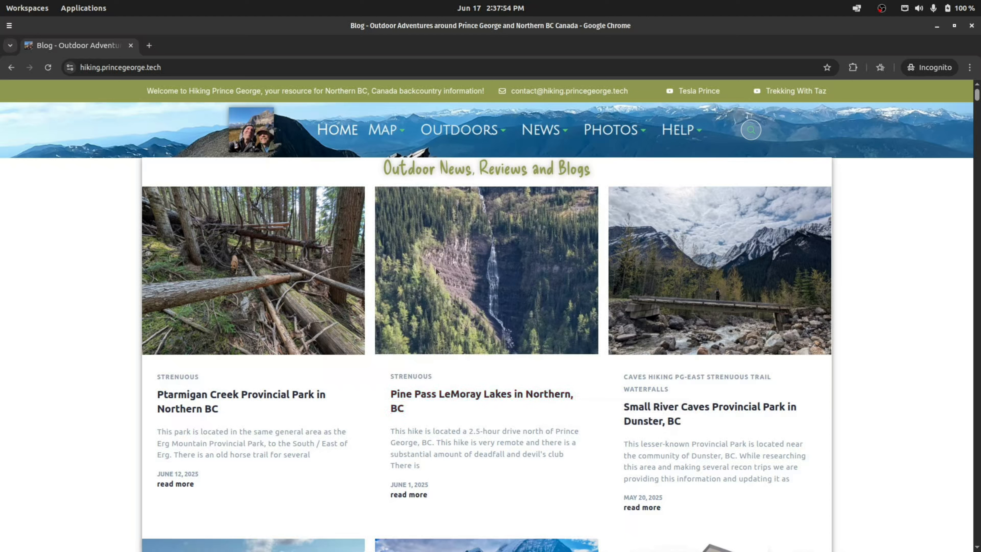
Open the Trail Status page on hiking.princegeorge.tech and examine its current trail status list.
{"action": "mouse_move", "coordinate": [445, 145]}
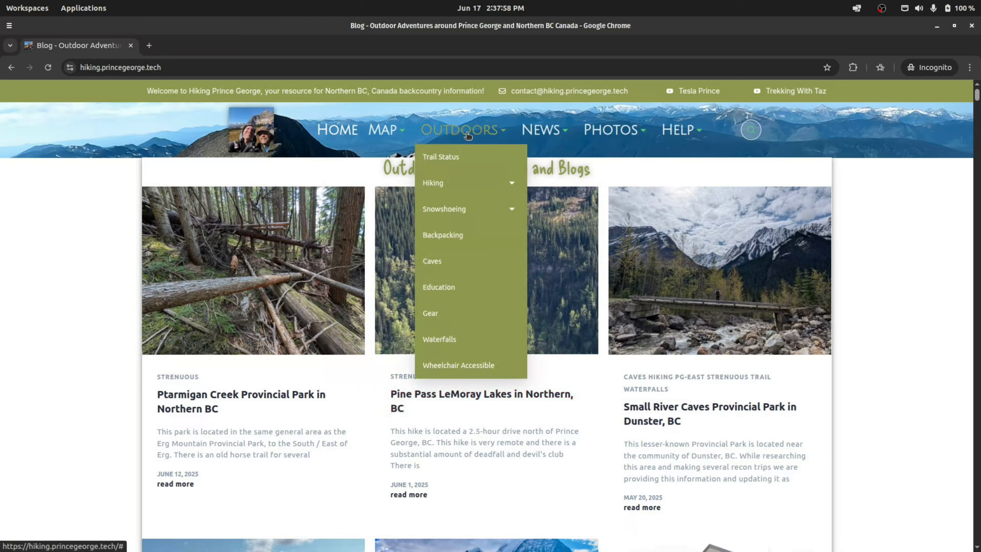
{"action": "left_click", "coordinate": [455, 157]}
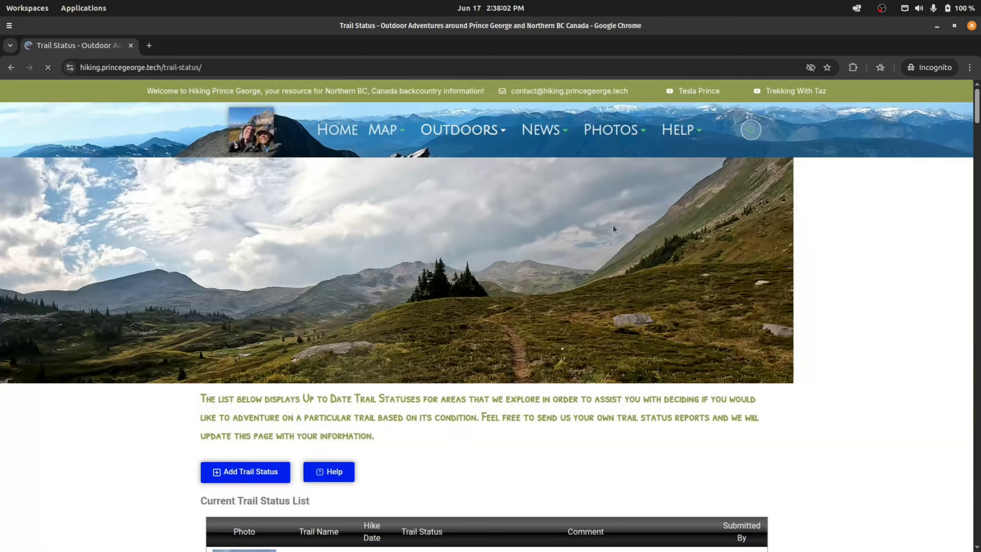
{"action": "scroll", "coordinate": [484, 438], "scroll_direction": "down", "scroll_amount": 5}
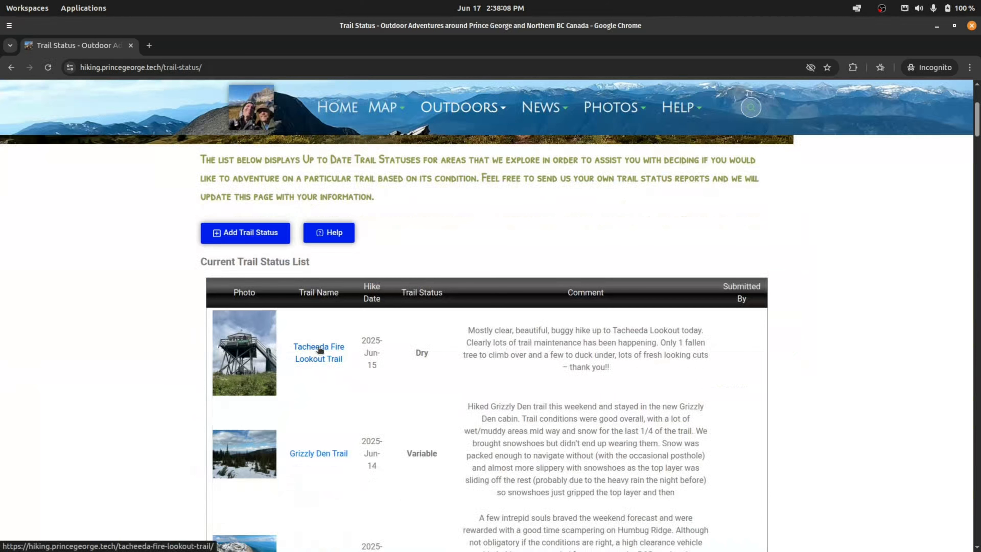
Open the Tacheeda Fire Lookout Trail detail page from the trail status list and look through its photos down to the comment form.
{"action": "scroll", "coordinate": [323, 344], "scroll_direction": "down", "scroll_amount": 1}
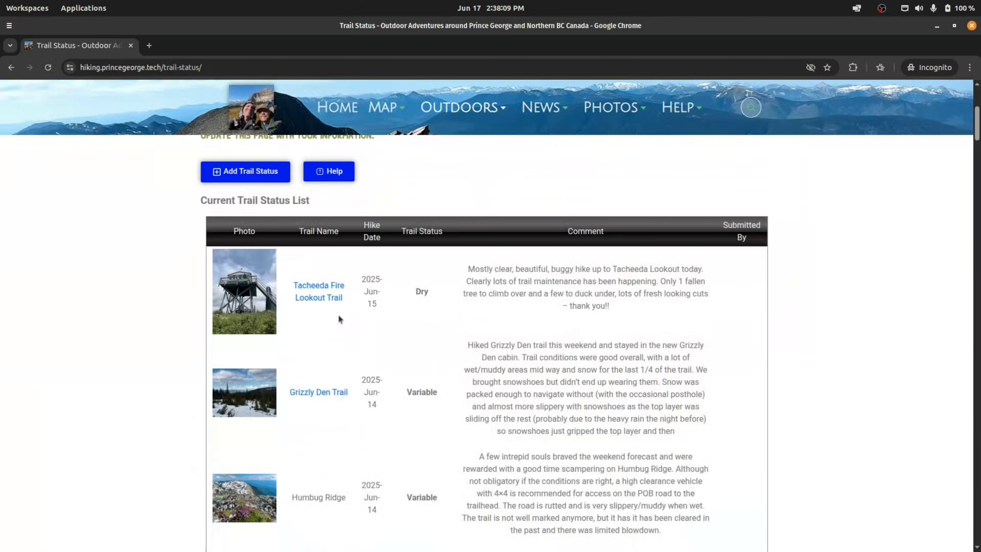
{"action": "left_click", "coordinate": [333, 285]}
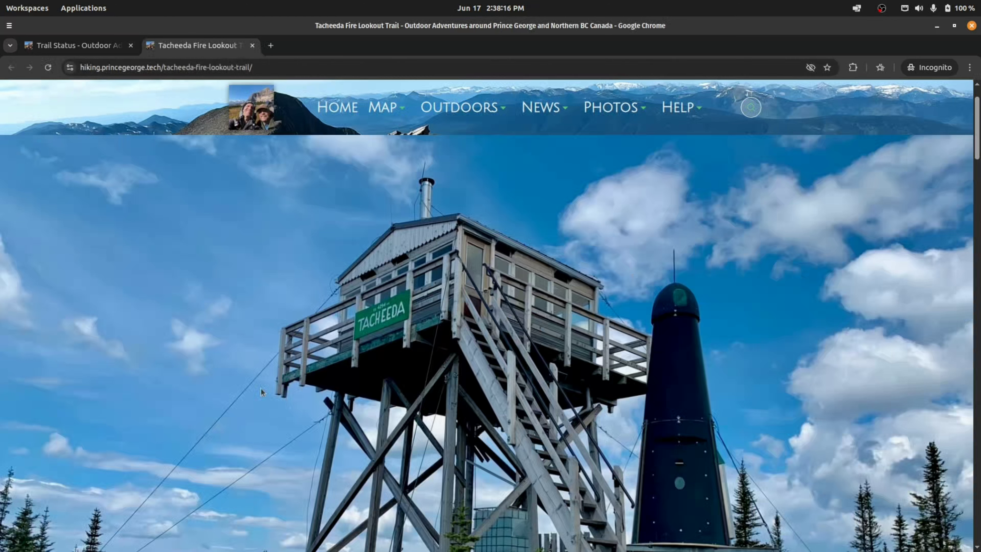
{"action": "scroll", "coordinate": [689, 355], "scroll_direction": "down", "scroll_amount": 10}
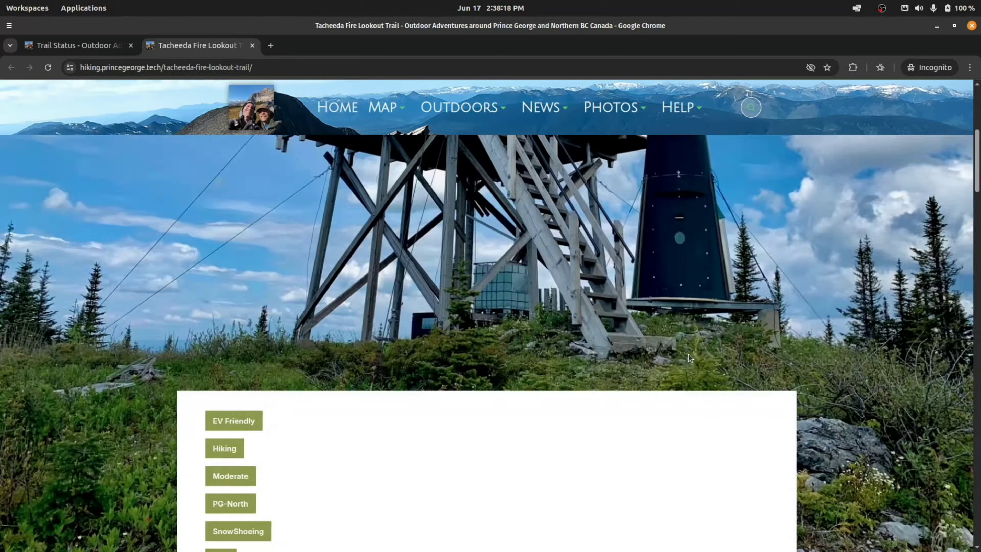
{"action": "scroll", "coordinate": [690, 358], "scroll_direction": "down", "scroll_amount": 15}
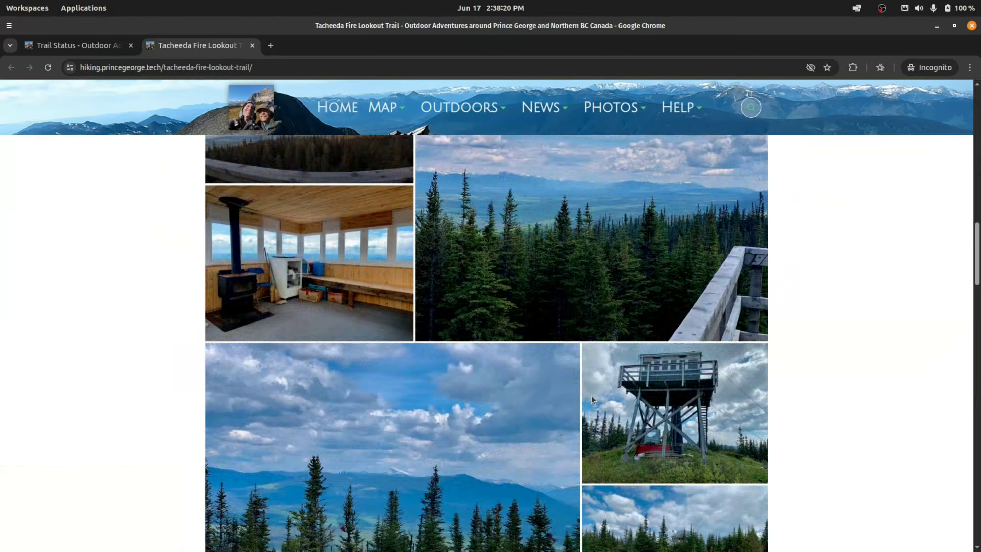
{"action": "scroll", "coordinate": [591, 400], "scroll_direction": "down", "scroll_amount": 15}
{"action": "scroll", "coordinate": [591, 401], "scroll_direction": "up", "scroll_amount": 8}
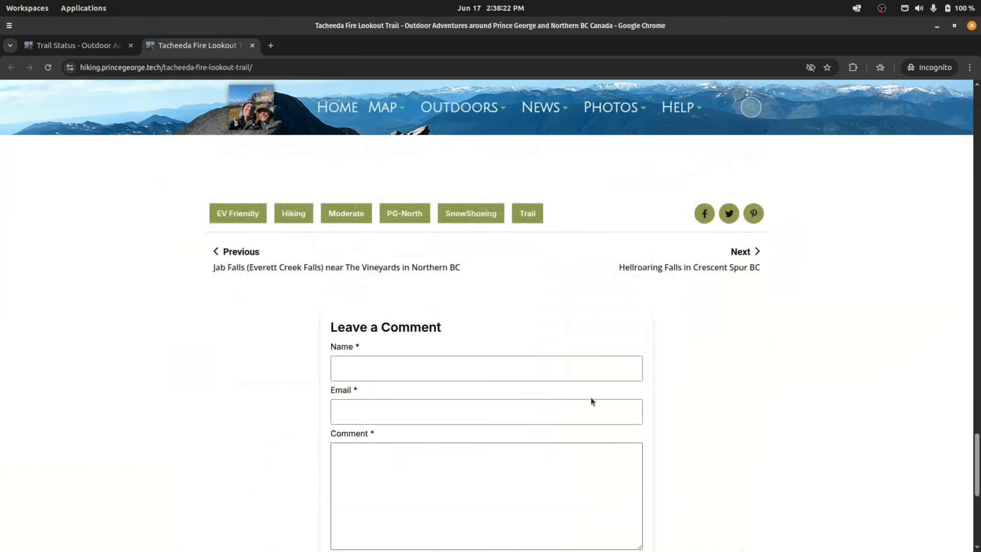
{"action": "scroll", "coordinate": [587, 396], "scroll_direction": "up", "scroll_amount": 10}
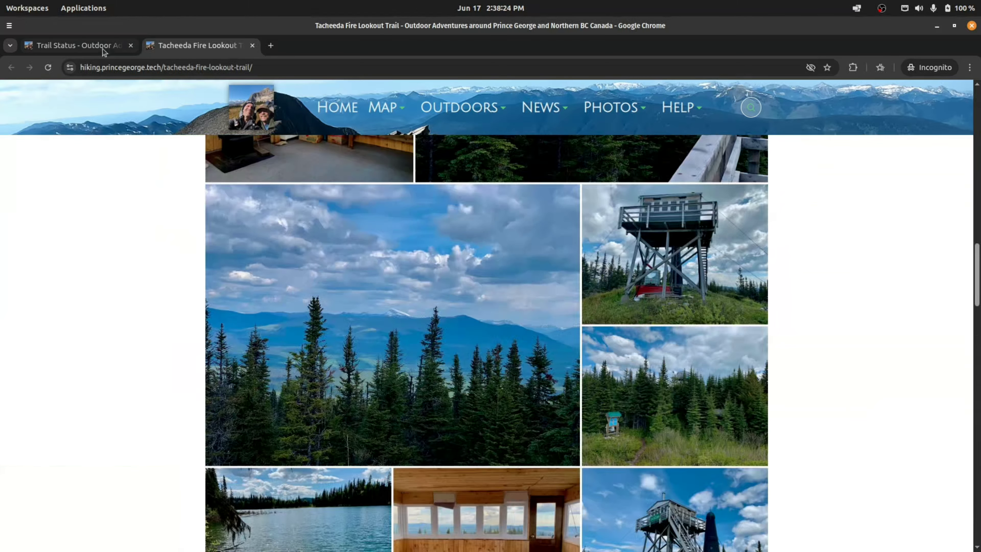
Return to the Trail Status page, highlight the Tacheeda Fire Lookout Trail comment and examine the entries down to Erg Mountain's embedded video.
{"action": "left_click", "coordinate": [77, 45]}
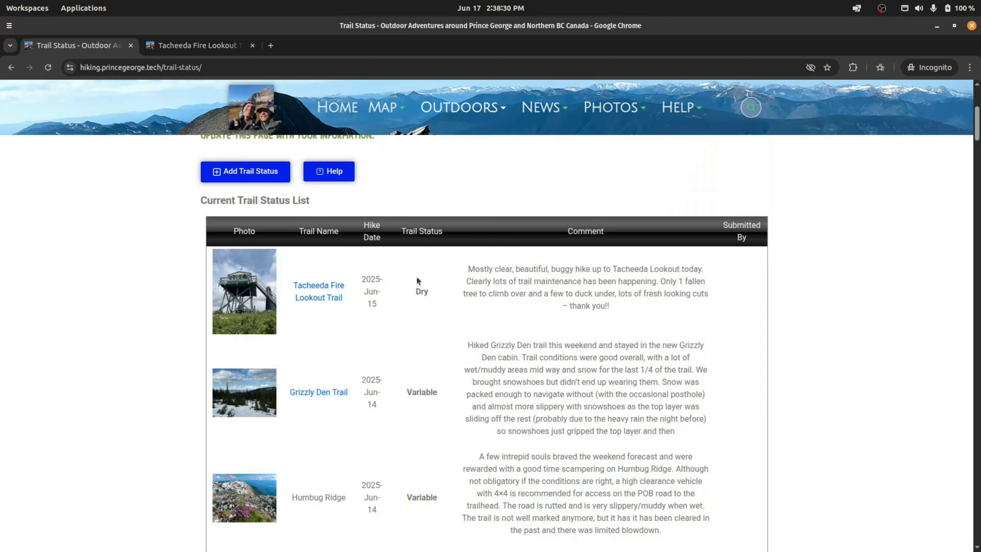
{"action": "left_click_drag", "start_coordinate": [468, 267], "coordinate": [634, 305]}
{"action": "scroll", "coordinate": [432, 376], "scroll_direction": "down", "scroll_amount": 20}
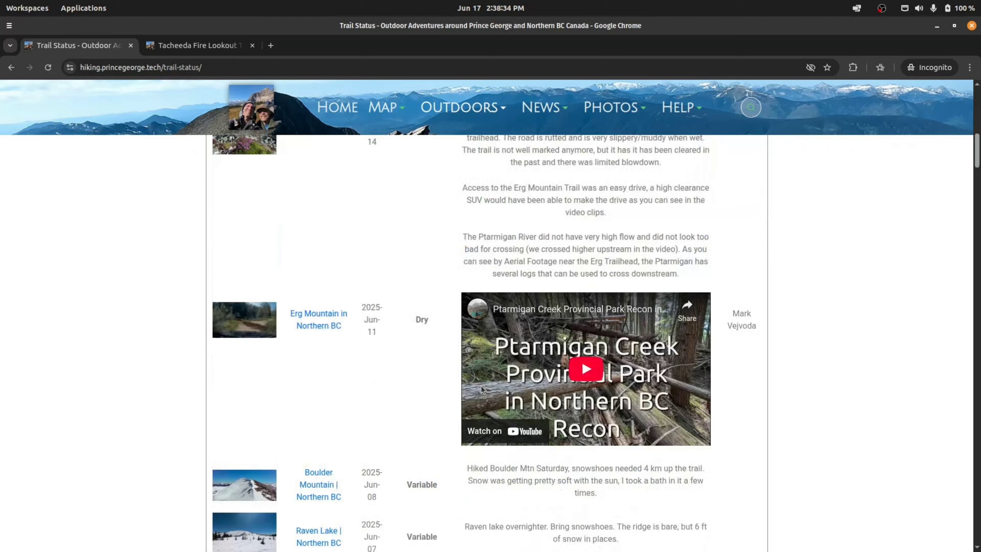
{"action": "scroll", "coordinate": [522, 379], "scroll_direction": "up", "scroll_amount": 20}
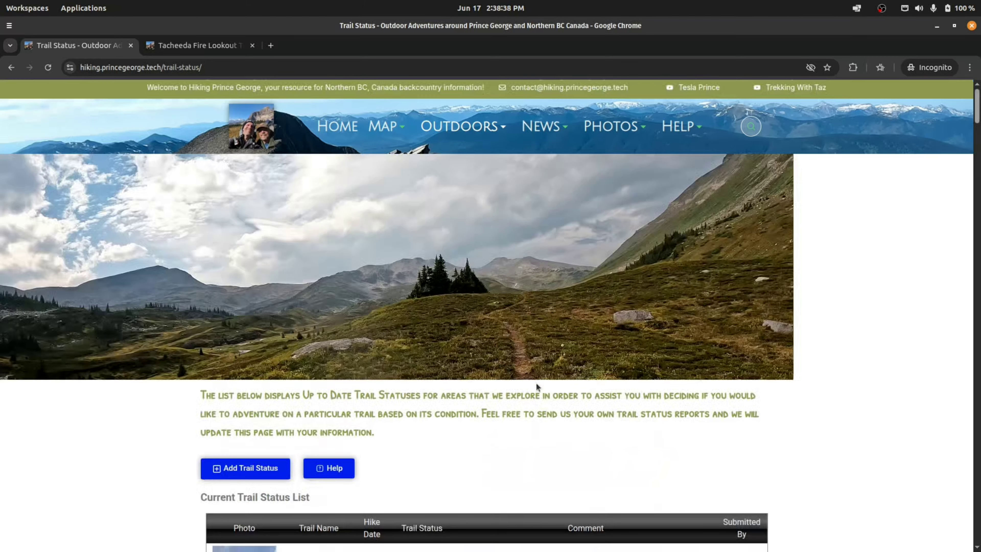
{"action": "scroll", "coordinate": [536, 383], "scroll_direction": "down", "scroll_amount": 5}
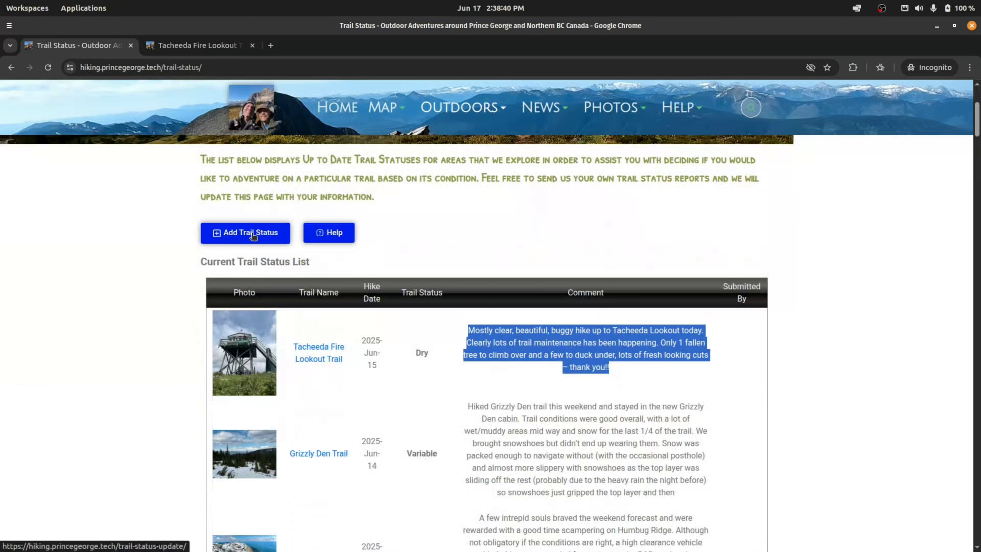
Open the public Add Trail Status form and choose Dunster Trail in Dunster BC as the trail name.
{"action": "left_click", "coordinate": [265, 236]}
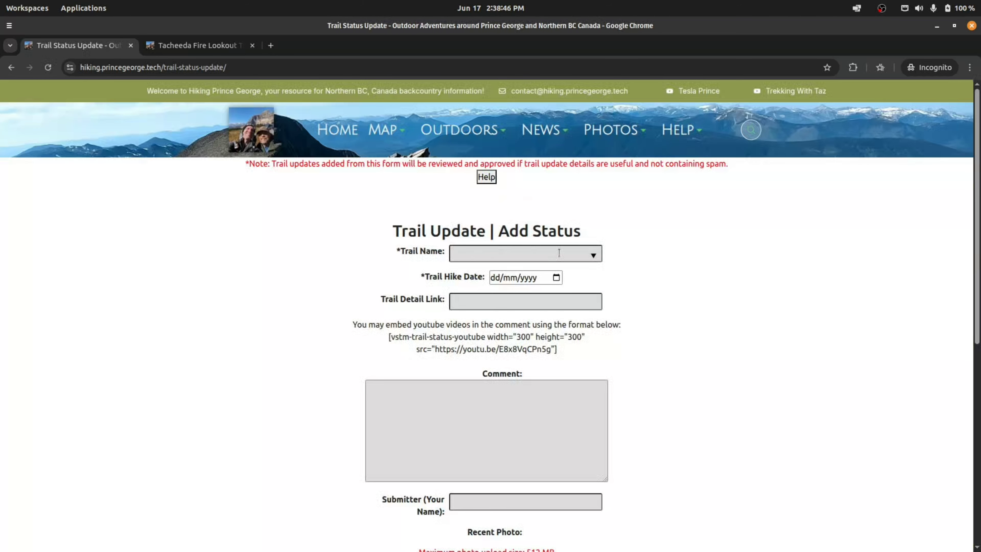
{"action": "left_click", "coordinate": [595, 256]}
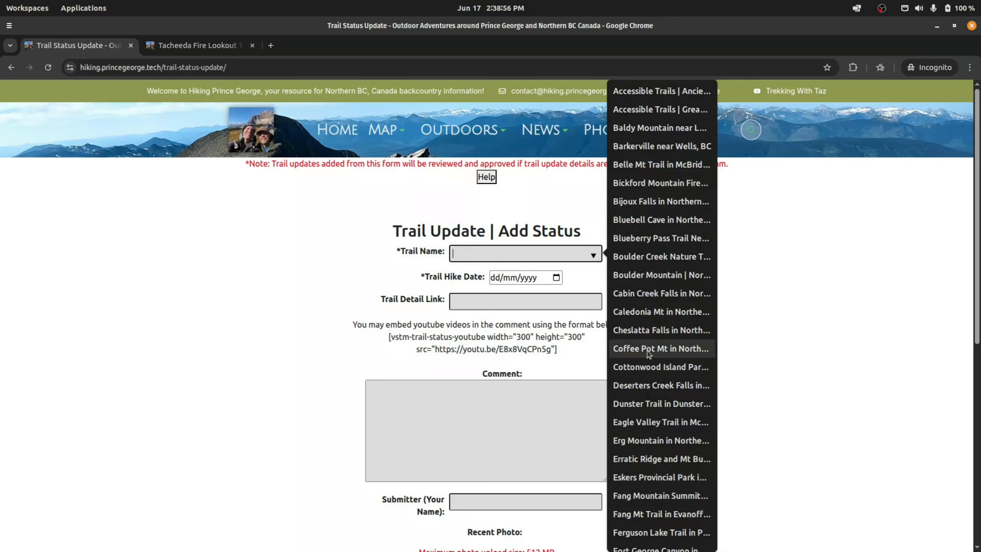
{"action": "left_click", "coordinate": [664, 404]}
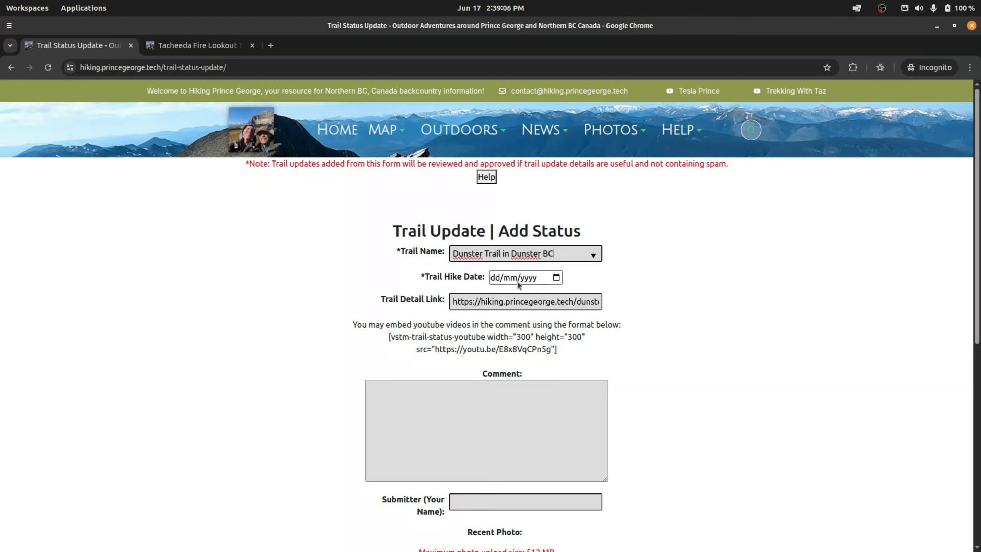
Try to save the trail update without a hike date, and review the comment, submitter, photo, status and reCAPTCHA fields.
{"action": "scroll", "coordinate": [462, 356], "scroll_direction": "down", "scroll_amount": 8}
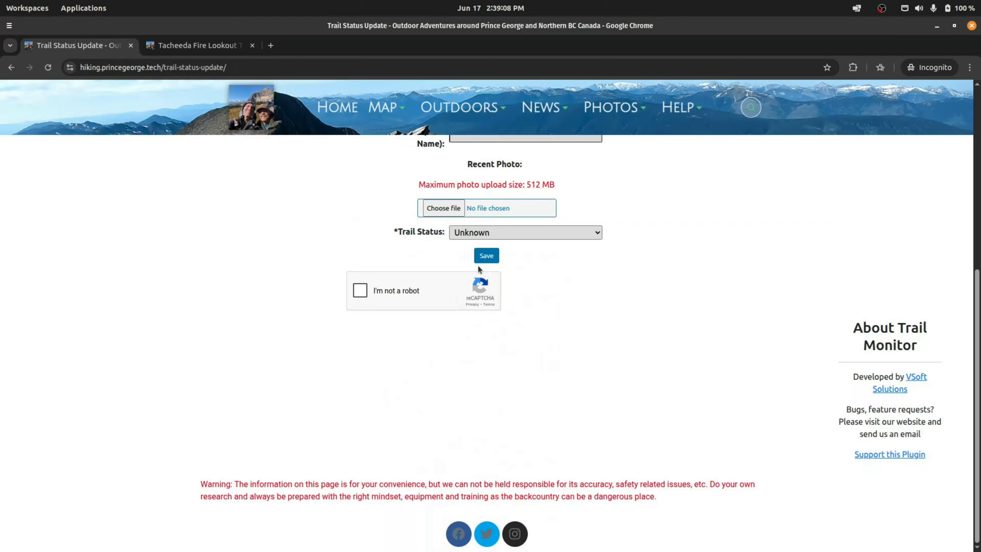
{"action": "left_click", "coordinate": [484, 258]}
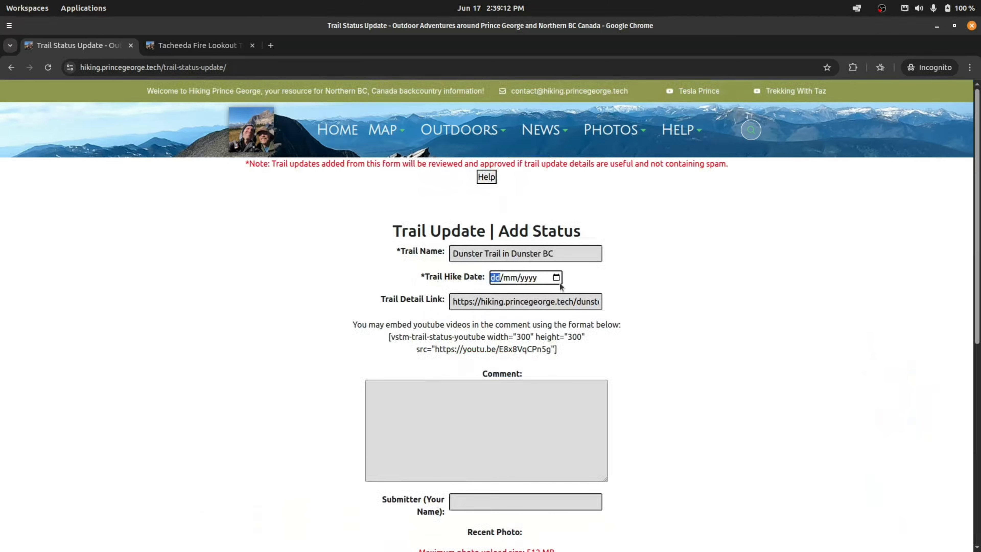
{"action": "scroll", "coordinate": [561, 287], "scroll_direction": "down", "scroll_amount": 6}
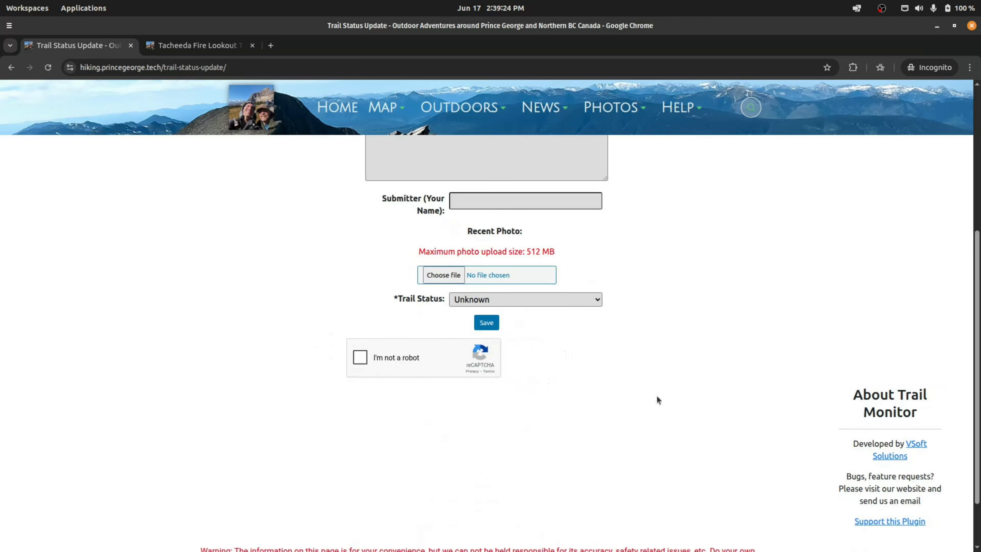
{"action": "scroll", "coordinate": [671, 396], "scroll_direction": "up", "scroll_amount": 3}
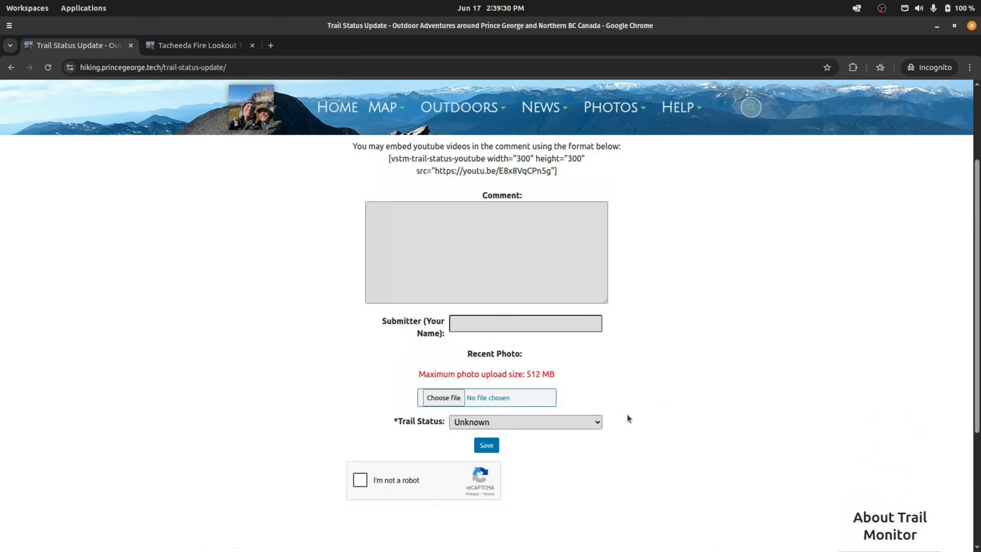
{"action": "key", "text": "Tab"}
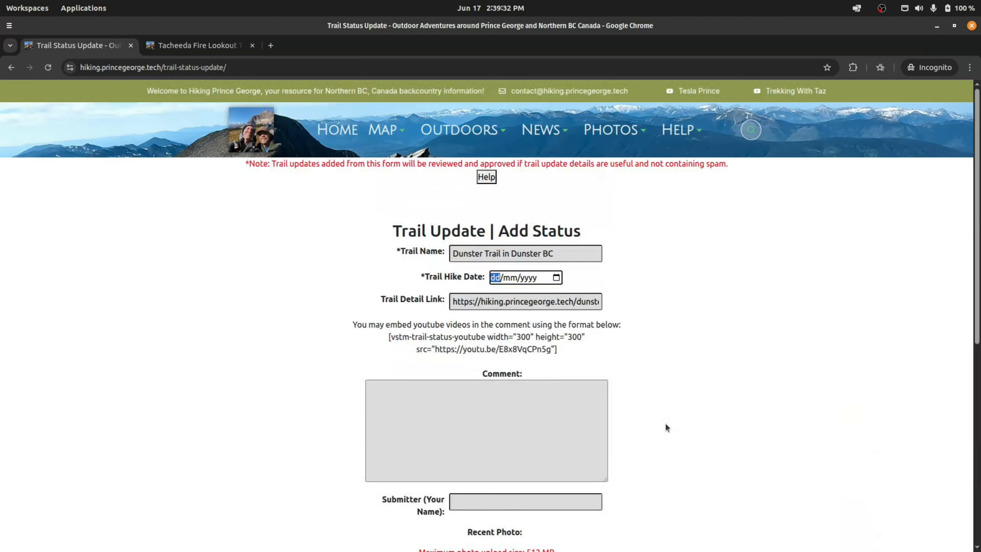